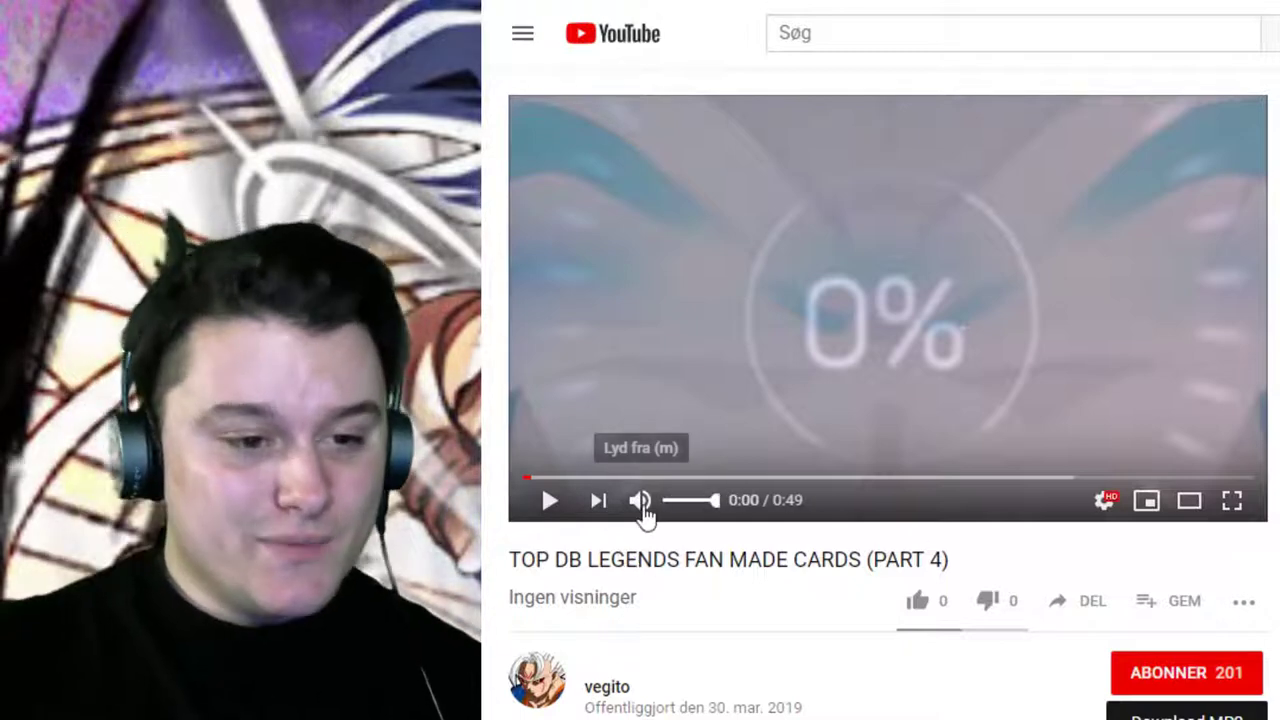
# Mute the fan-made cards video and play it up to 0:16, pausing to examine the card artworks.
pyautogui.click(639, 514)
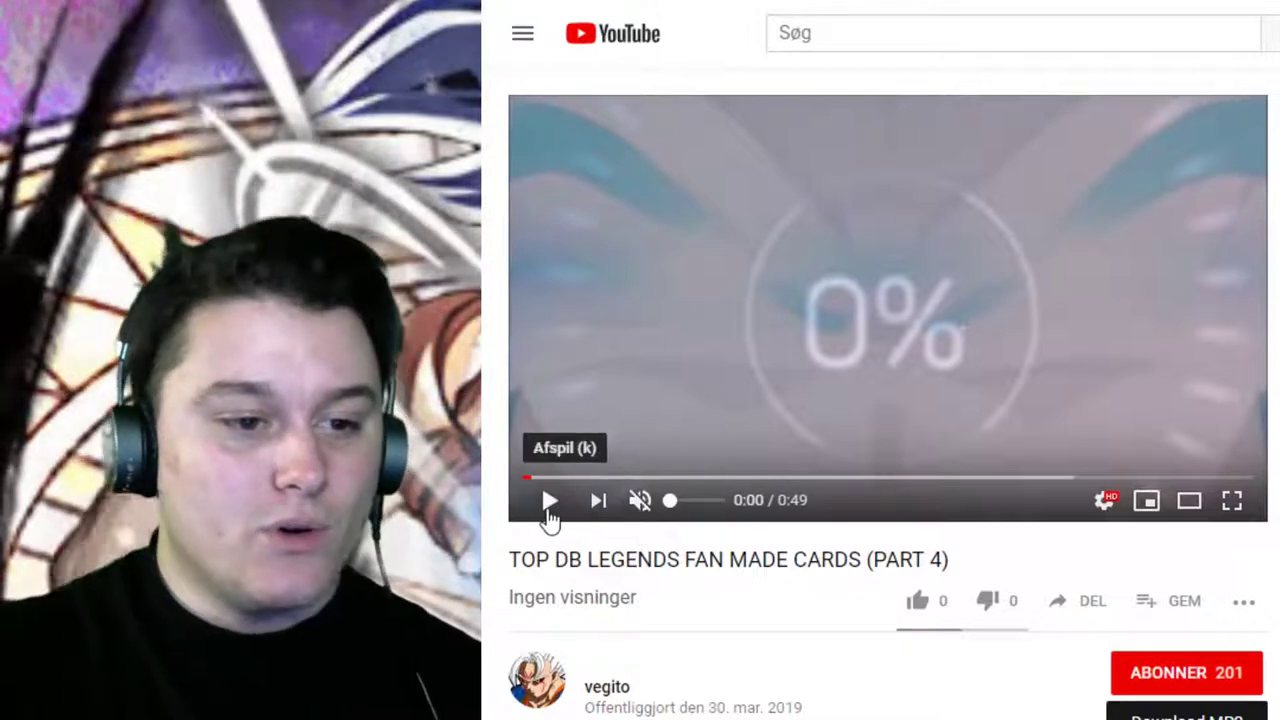
pyautogui.click(550, 505)
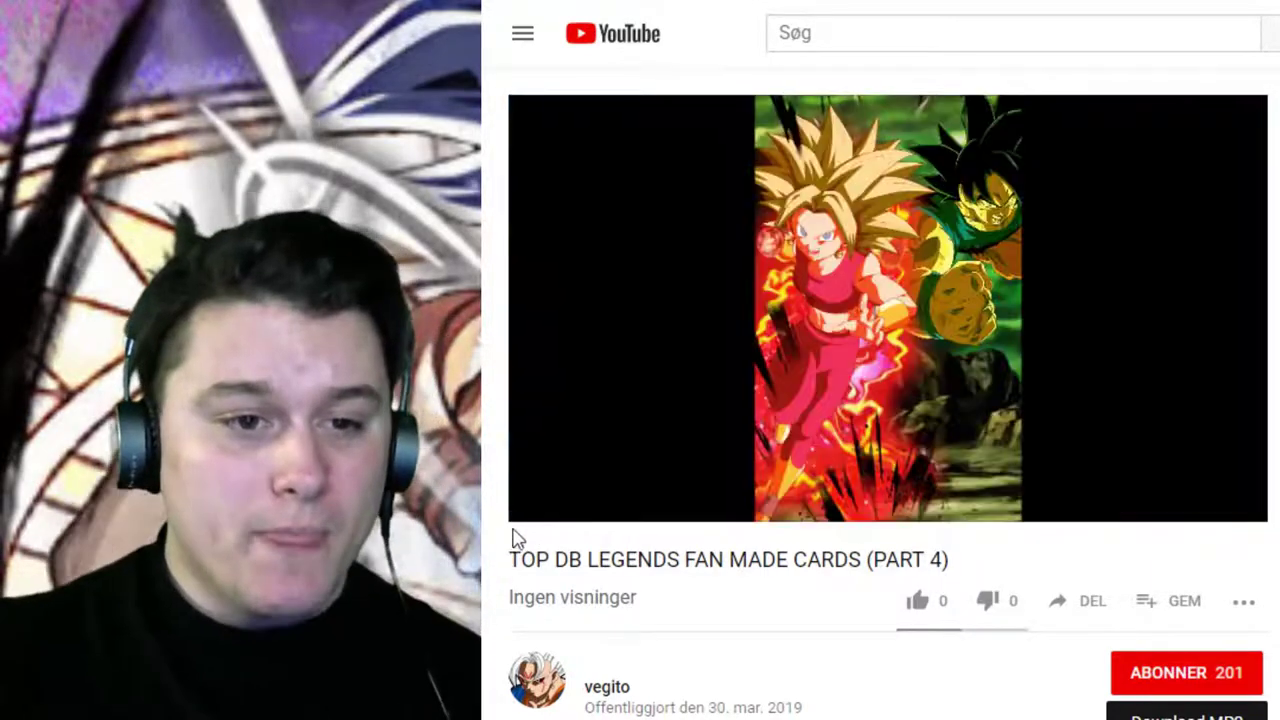
pyautogui.click(548, 502)
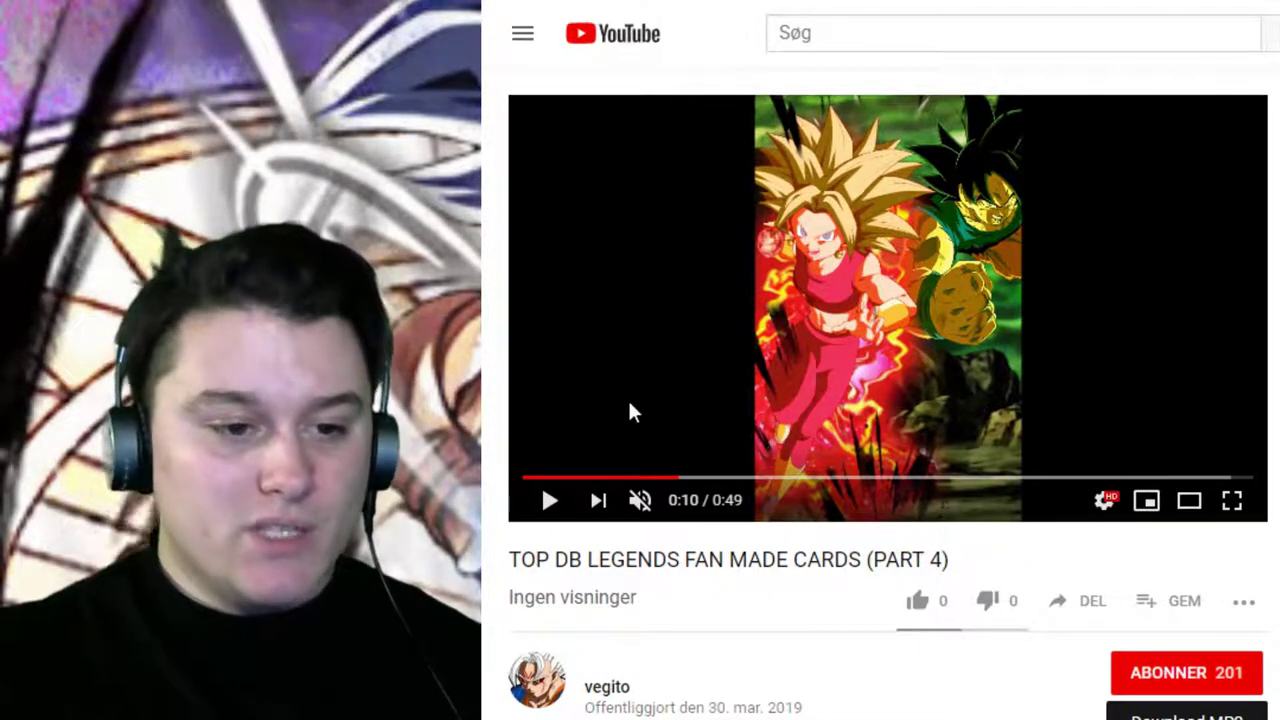
pyautogui.click(538, 510)
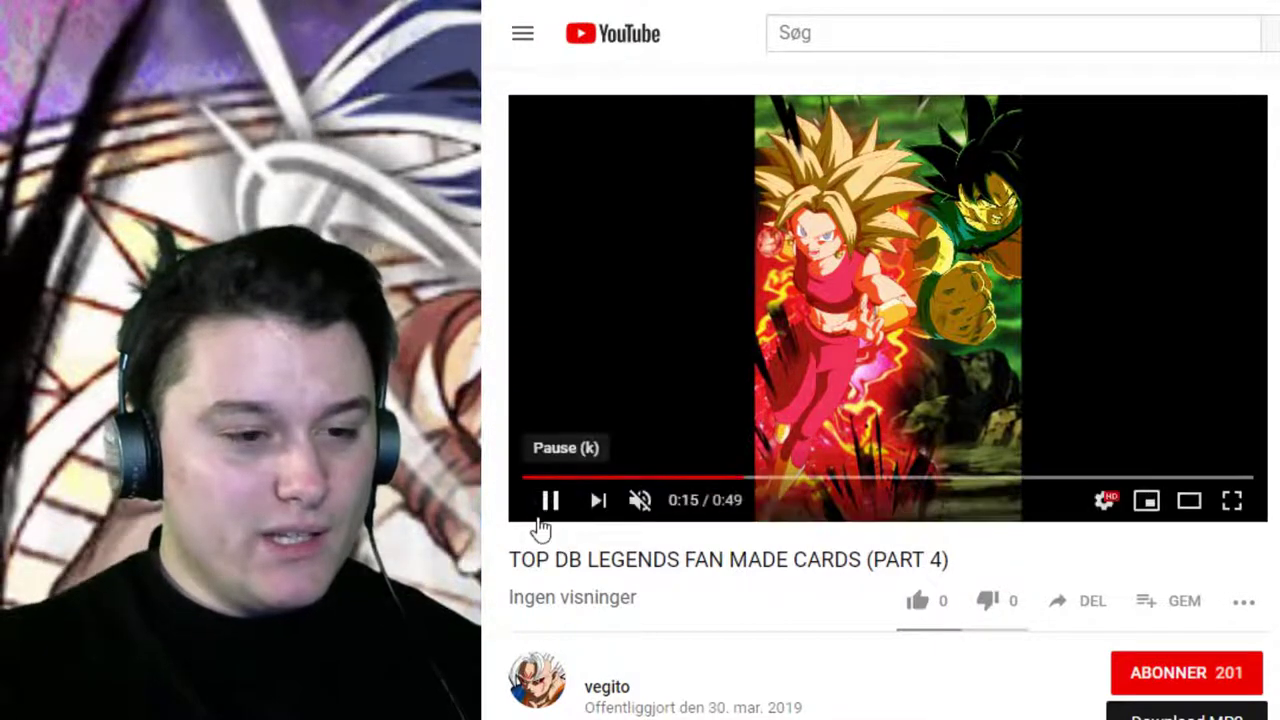
pyautogui.click(549, 503)
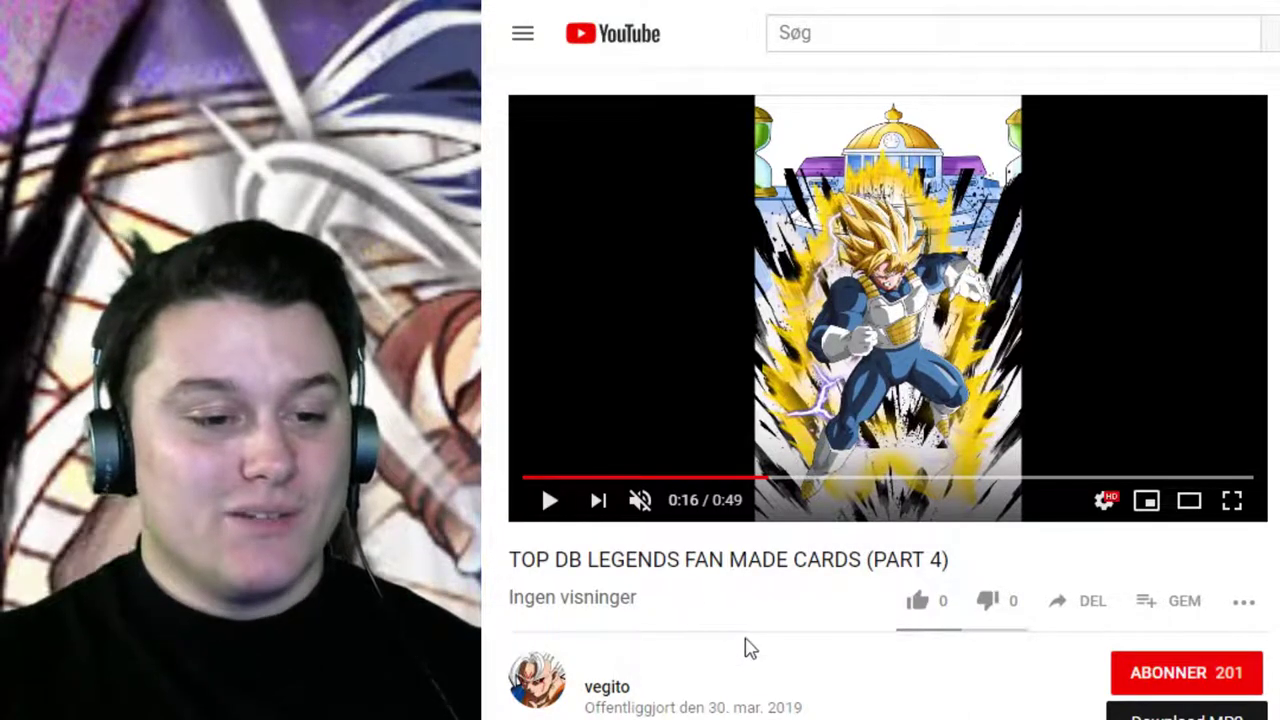
# Like the video and continue watching, skipping ahead to 0:23 and pausing at the remaining card artworks.
pyautogui.click(916, 602)
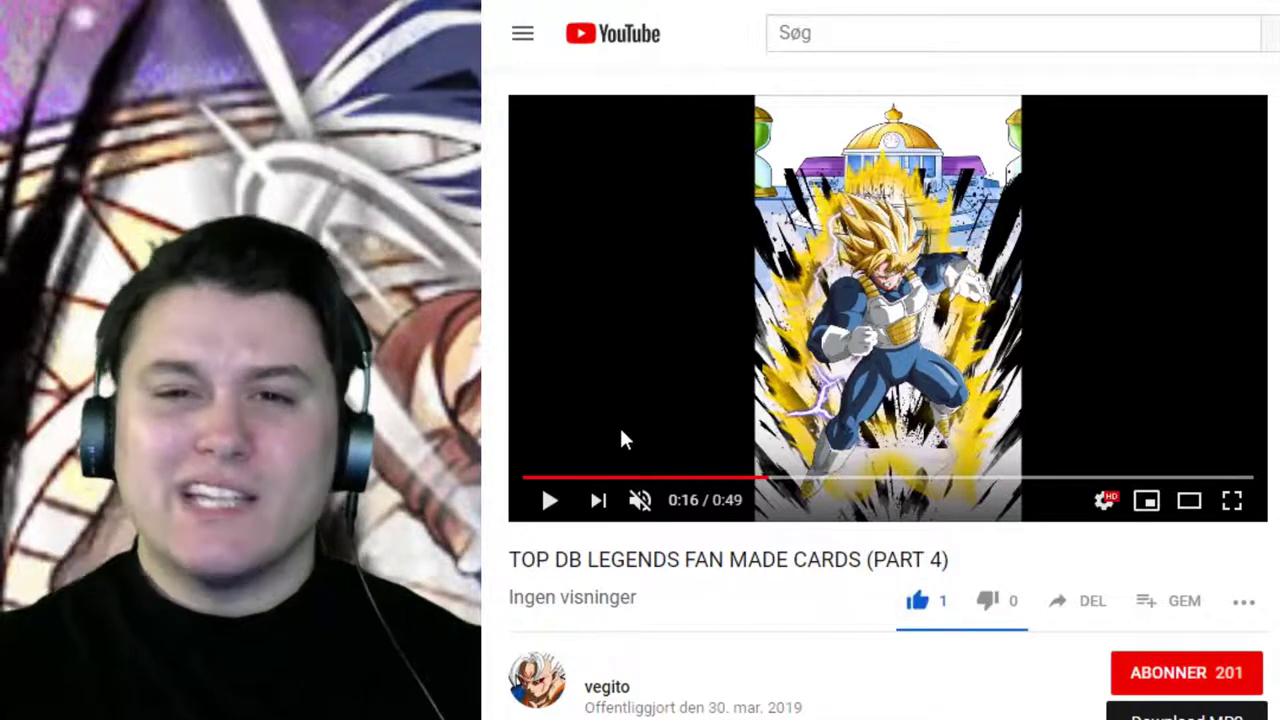
pyautogui.click(587, 405)
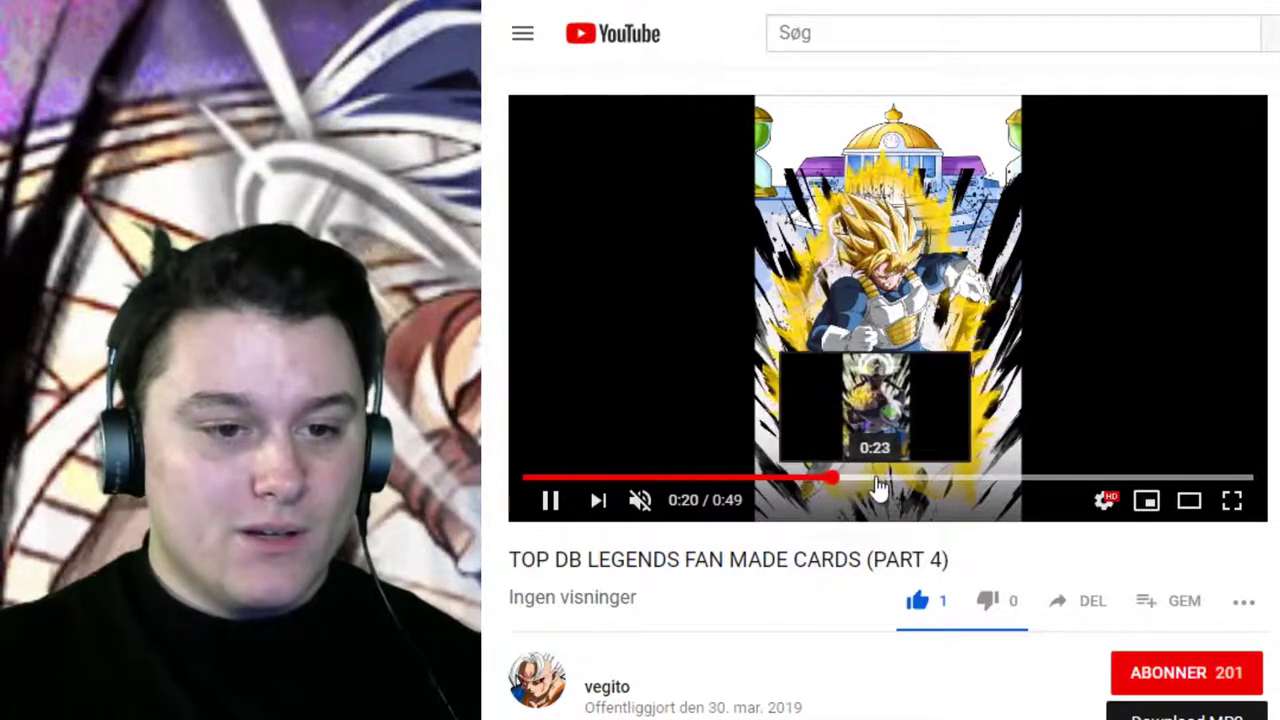
pyautogui.click(877, 487)
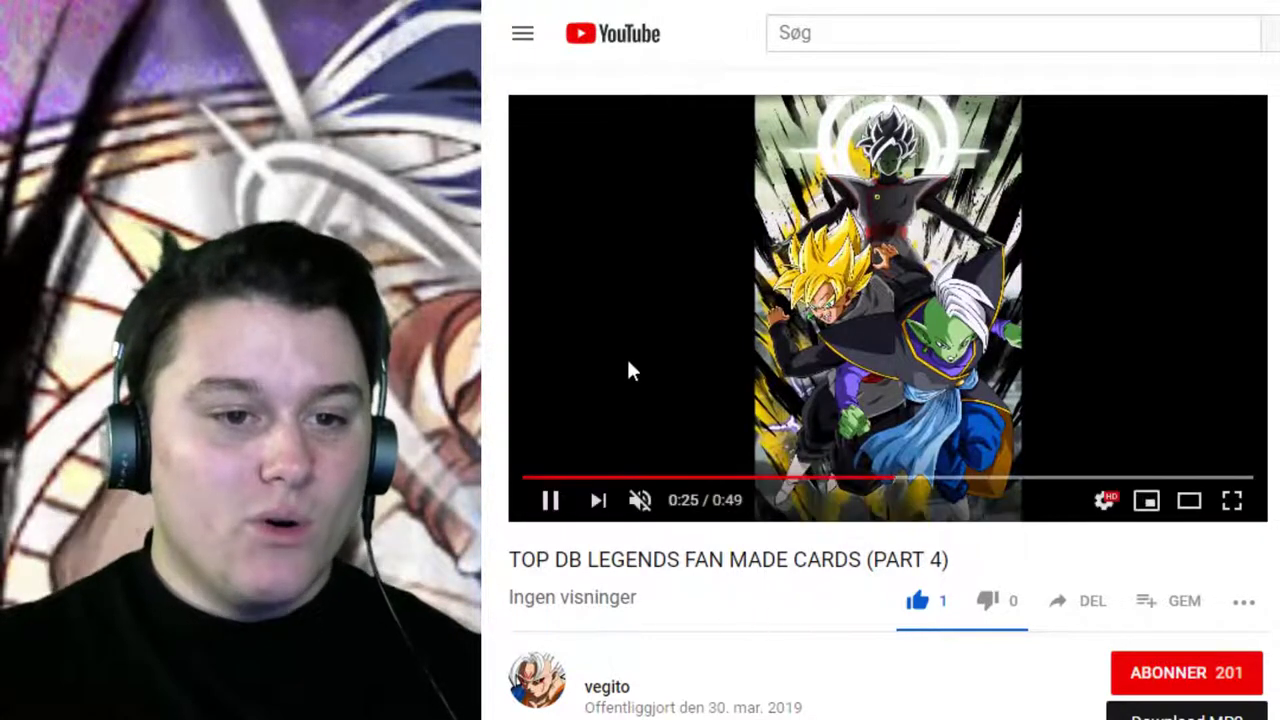
pyautogui.click(624, 335)
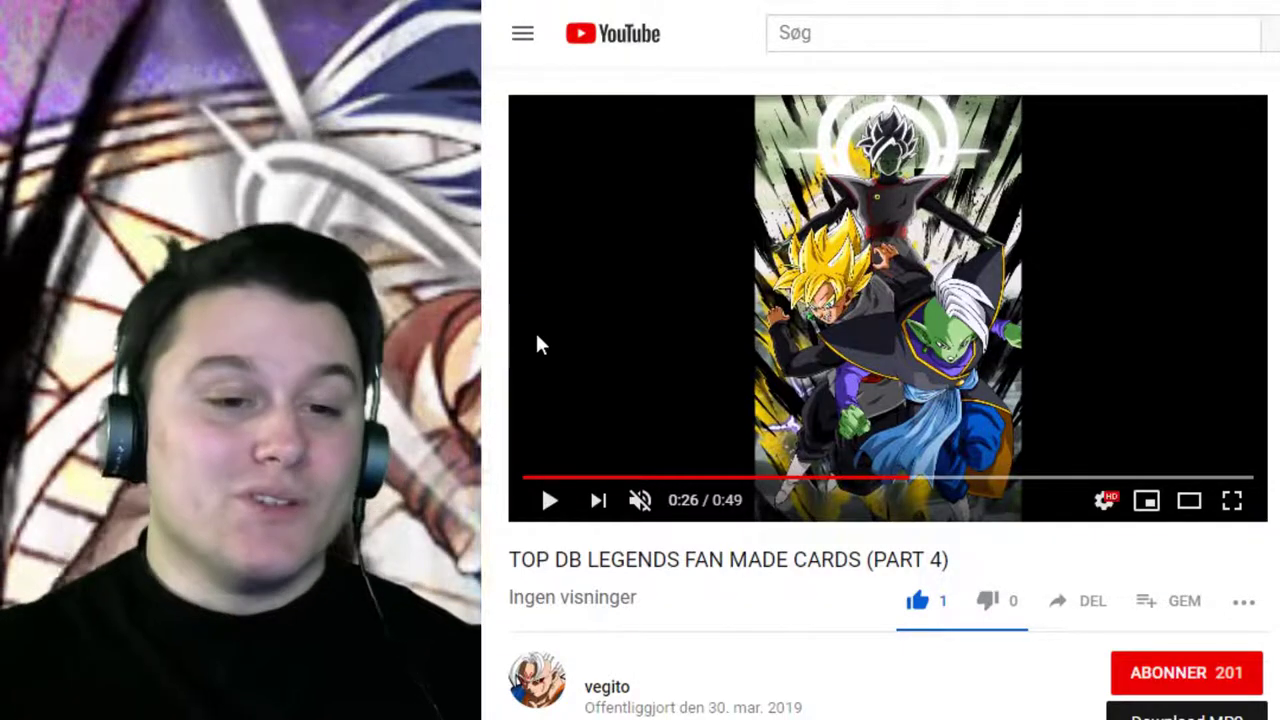
pyautogui.click(634, 313)
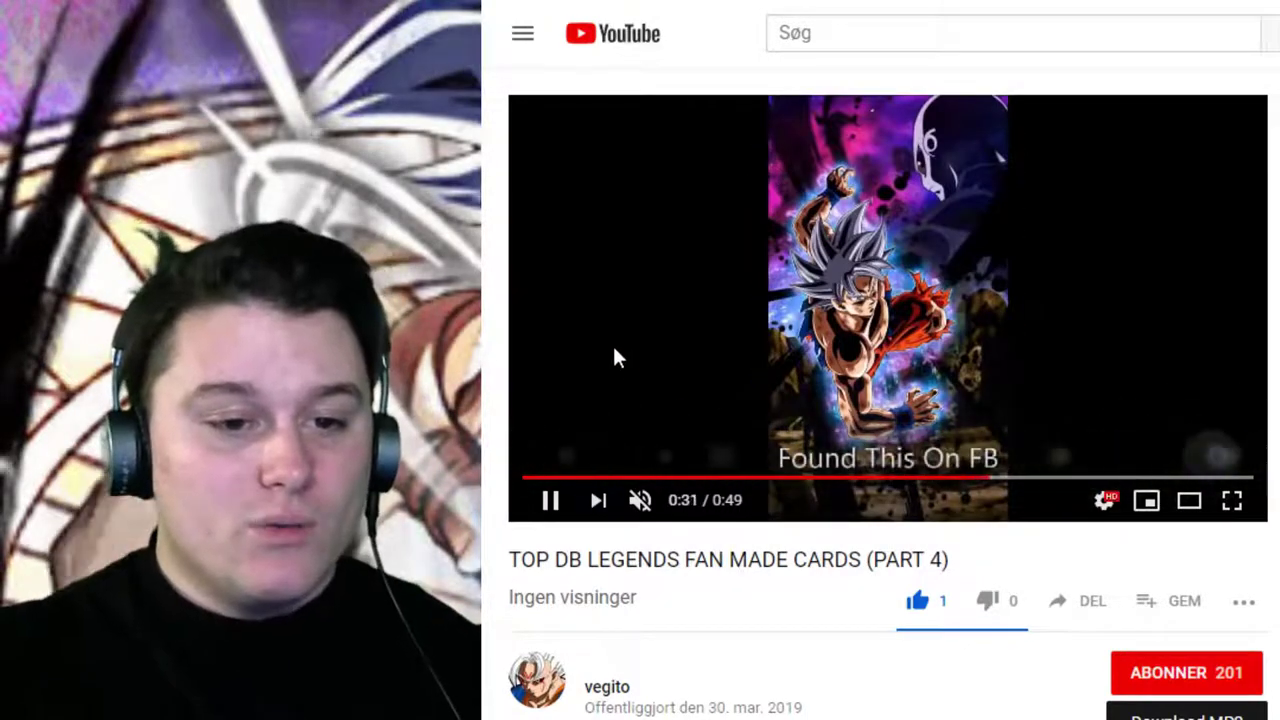
pyautogui.click(606, 332)
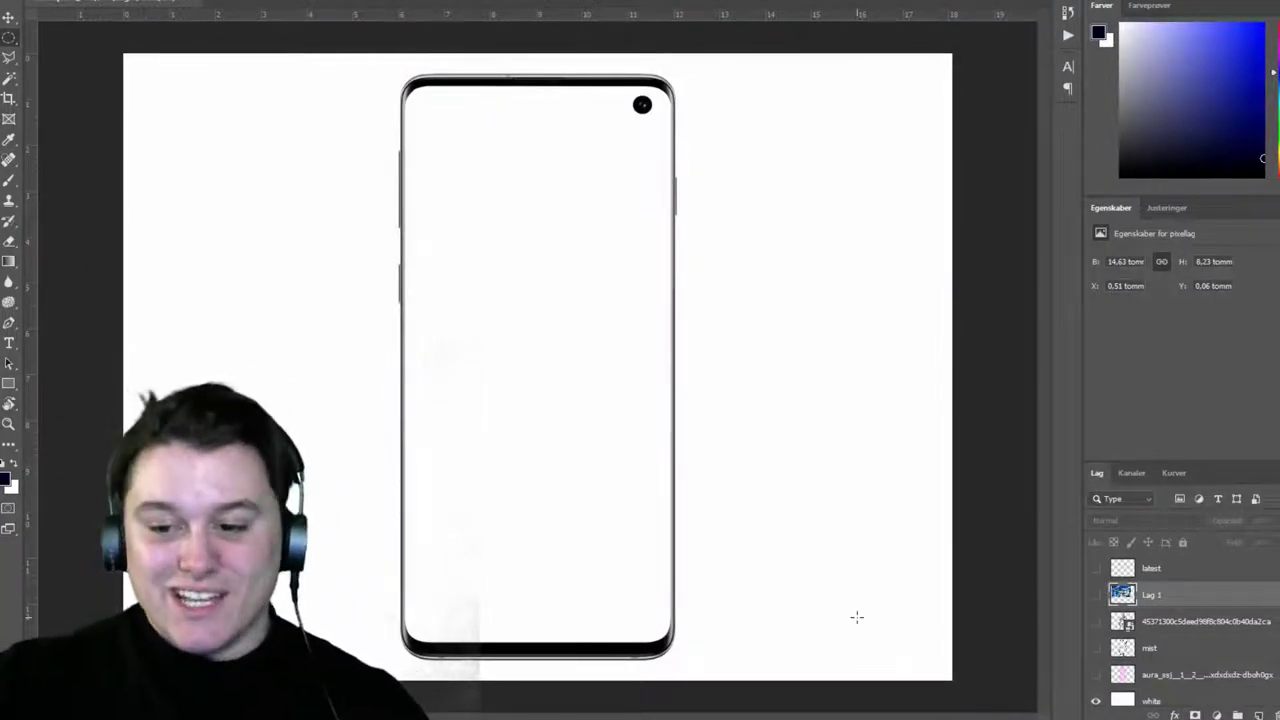
# Show the city background layer Lag 1 and place it directly above the white layer.
pyautogui.scroll(-1, 1159, 594)
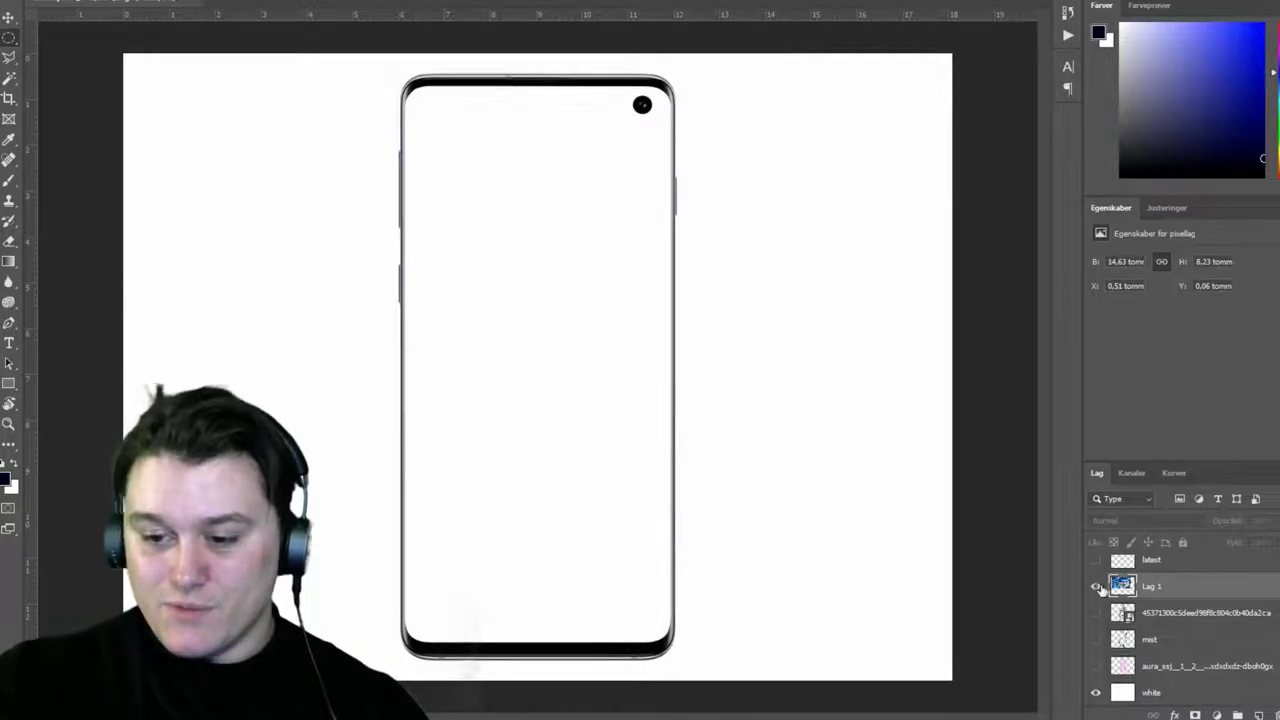
pyautogui.click(1099, 587)
pyautogui.moveTo(1148, 670); pyautogui.dragTo(1149, 675)
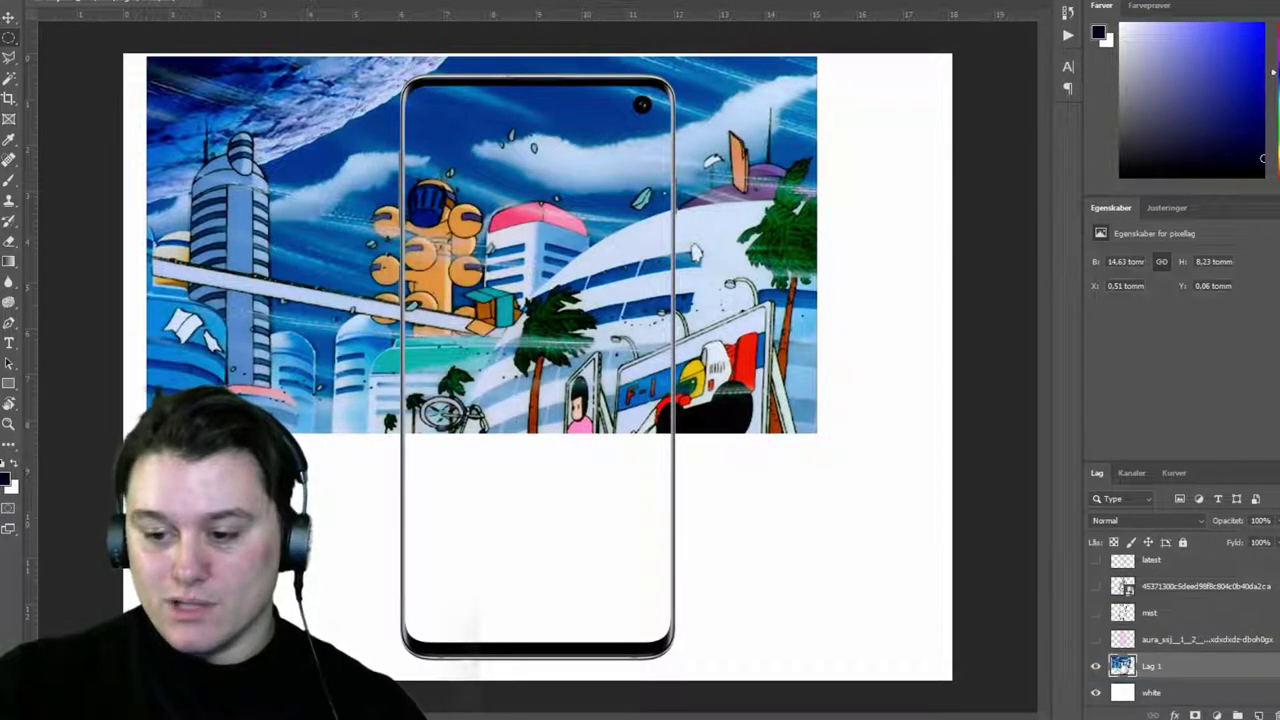
# Enlarge the city background to about 21.79 × 12.25 inches and position it to fill the phone screen.
pyautogui.moveTo(652, 342); pyautogui.dragTo(625, 555)
pyautogui.moveTo(786, 270); pyautogui.dragTo(1121, 109)
pyautogui.moveTo(786, 352); pyautogui.dragTo(672, 348)
pyautogui.press('Return')
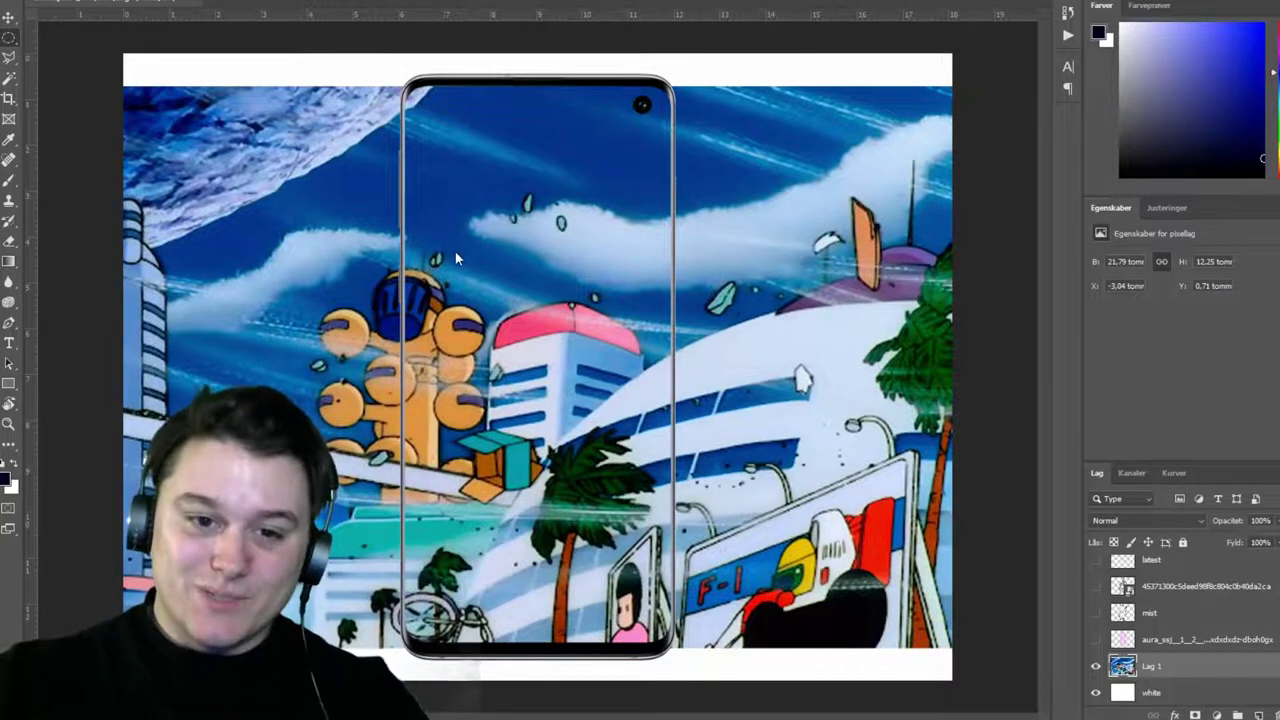
# Blur the city background with the last used filter and enlarge it to about 22.61 × 13.29 inches.
pyautogui.hotkey('ctrl', 'alt', 'f')
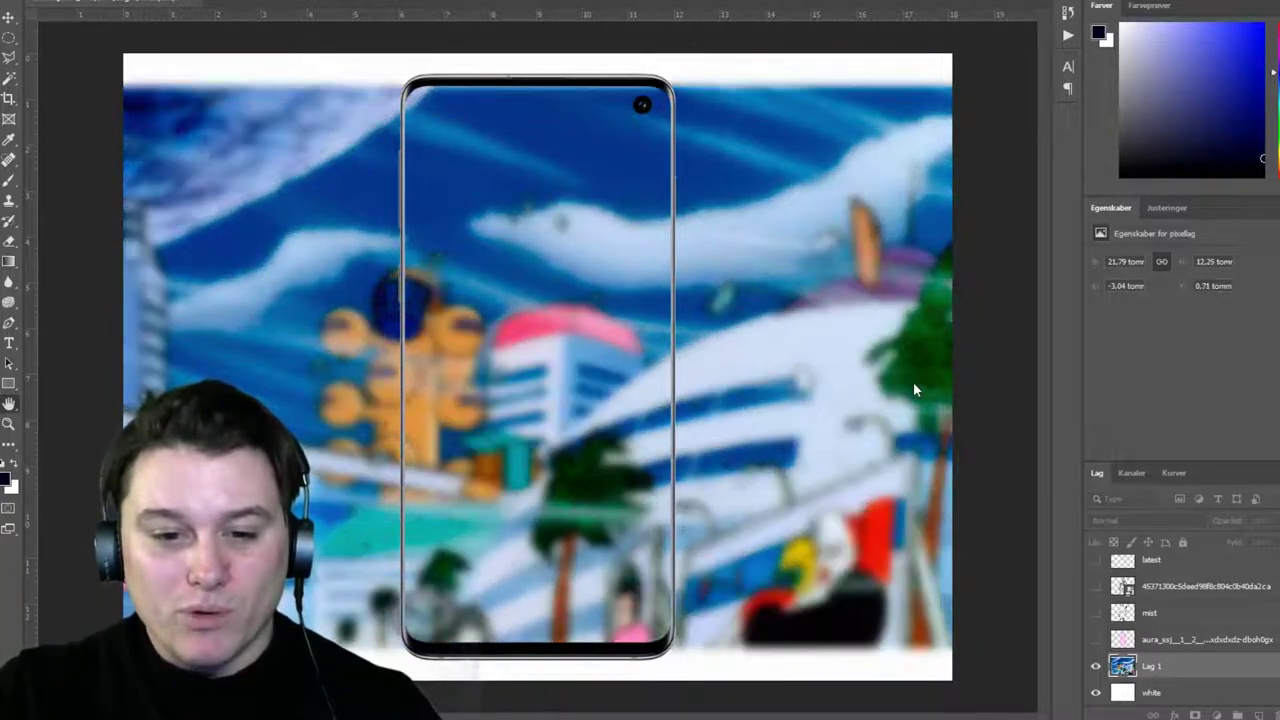
pyautogui.press('Return')
pyautogui.hotkey('ctrl', 't')
pyautogui.moveTo(987, 72); pyautogui.dragTo(1008, 62)
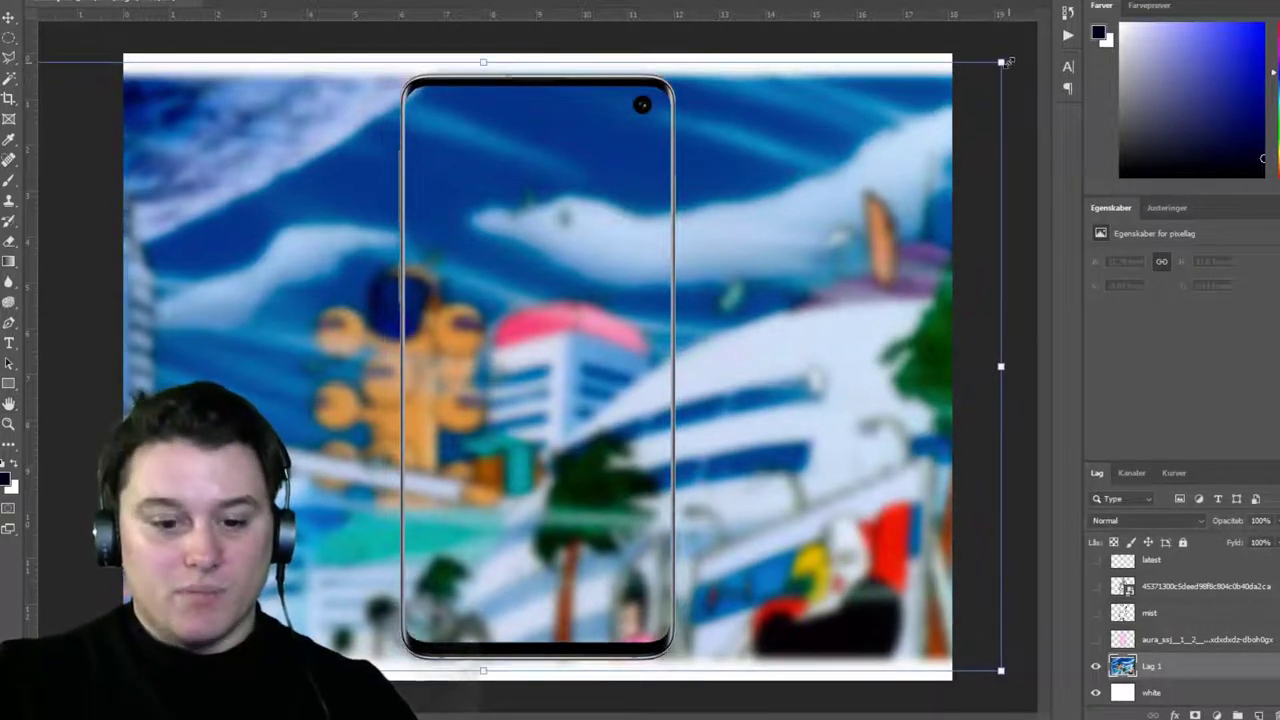
pyautogui.press('Return')
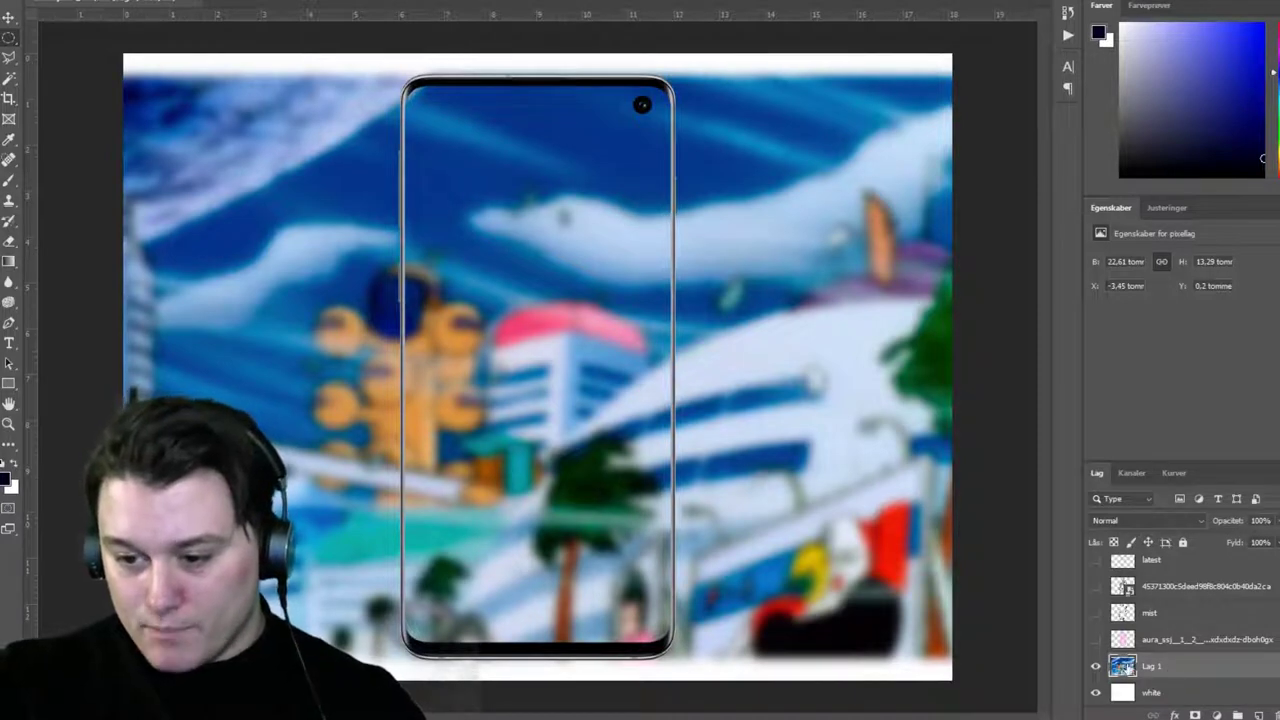
# Show the horned character's layer directly above Lag 1 and shrink the character to about 5.71 × 11.09 inches inside the phone frame.
pyautogui.moveTo(1172, 648); pyautogui.dragTo(1112, 650)
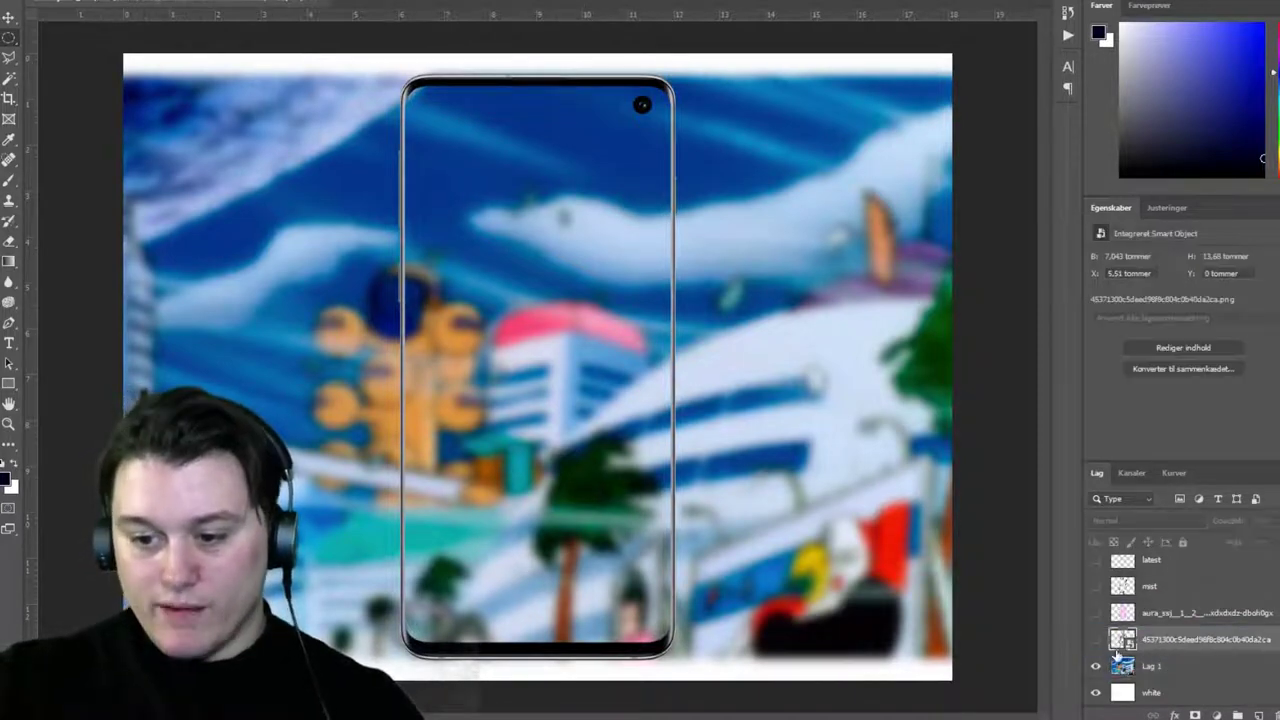
pyautogui.click(1096, 640)
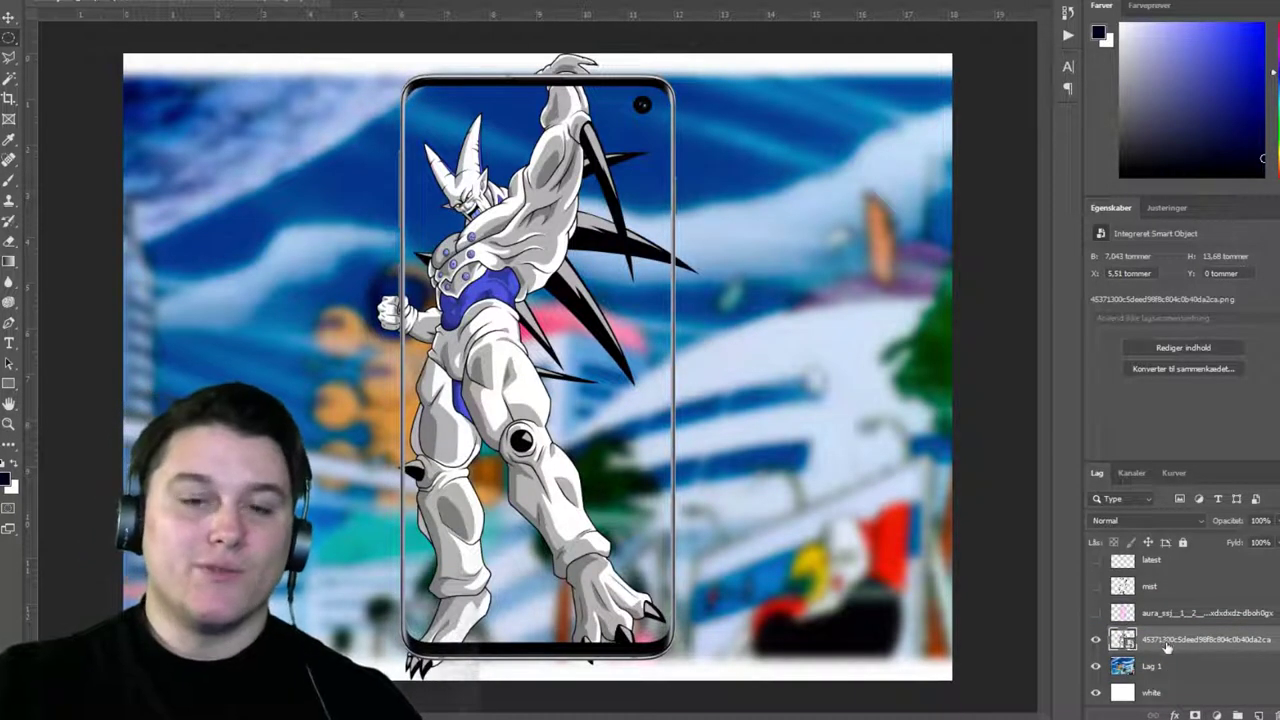
pyautogui.hotkey('ctrl', 't')
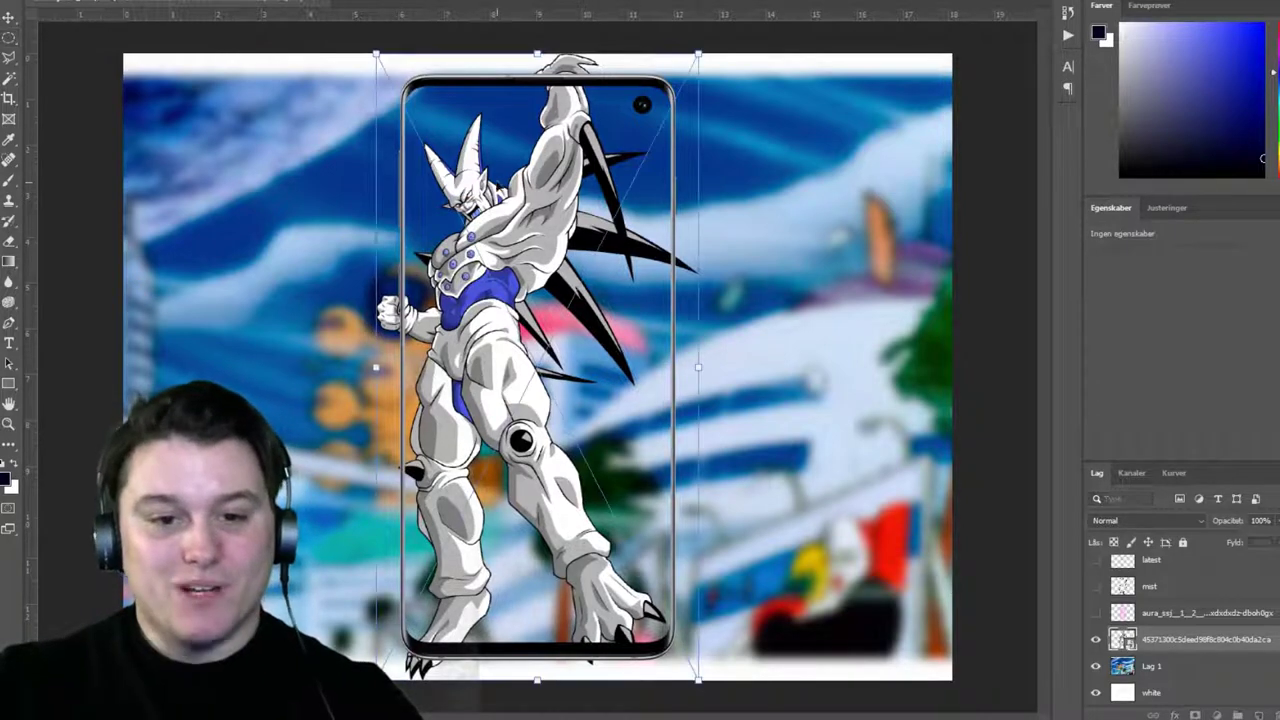
pyautogui.moveTo(378, 55); pyautogui.dragTo(411, 124)
pyautogui.moveTo(478, 203); pyautogui.dragTo(472, 173)
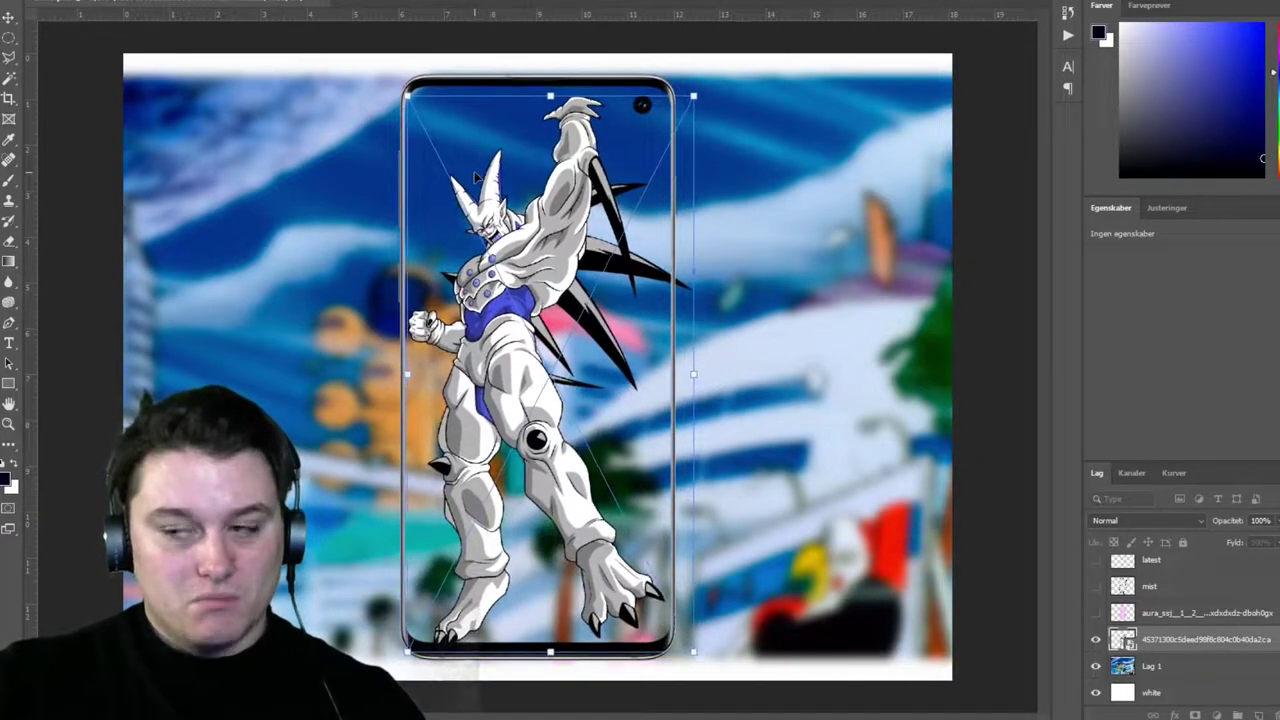
pyautogui.moveTo(408, 96); pyautogui.dragTo(430, 136)
pyautogui.moveTo(500, 246); pyautogui.dragTo(492, 250)
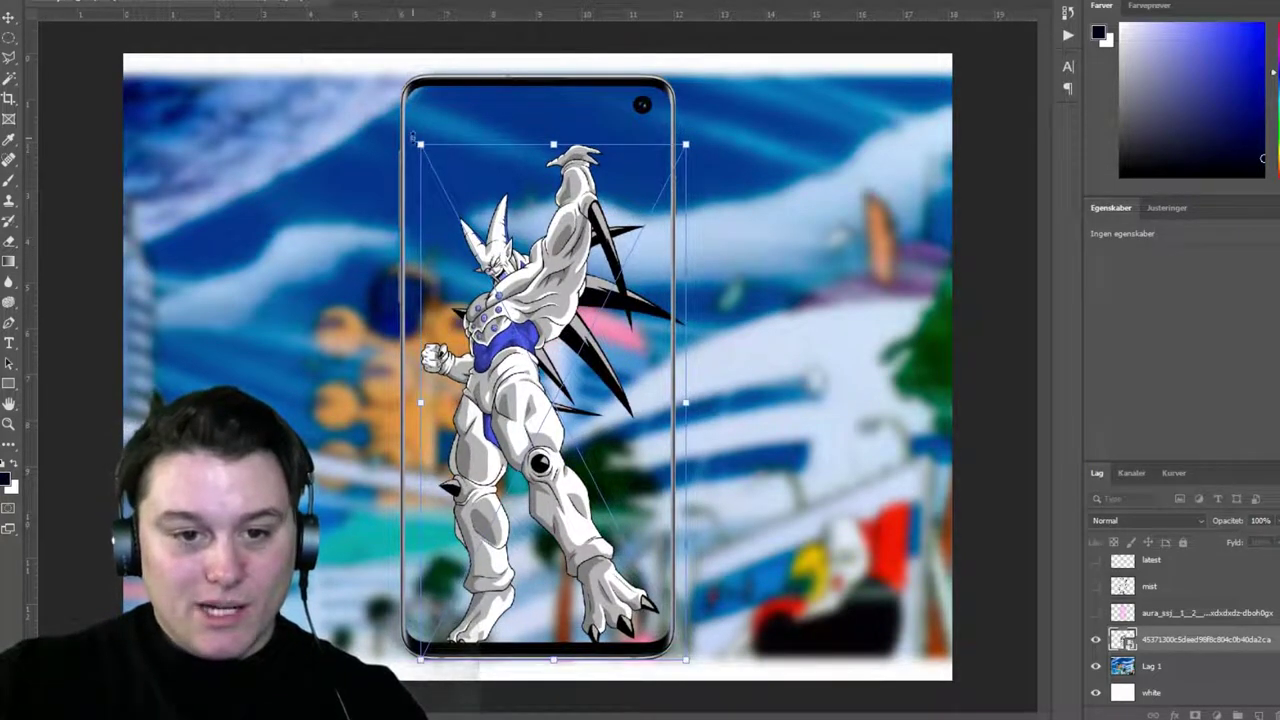
pyautogui.moveTo(420, 143)
pyautogui.mouseDown()
pyautogui.moveTo(422, 124)
pyautogui.moveTo(424, 144)
pyautogui.mouseUp()
pyautogui.press('Return')
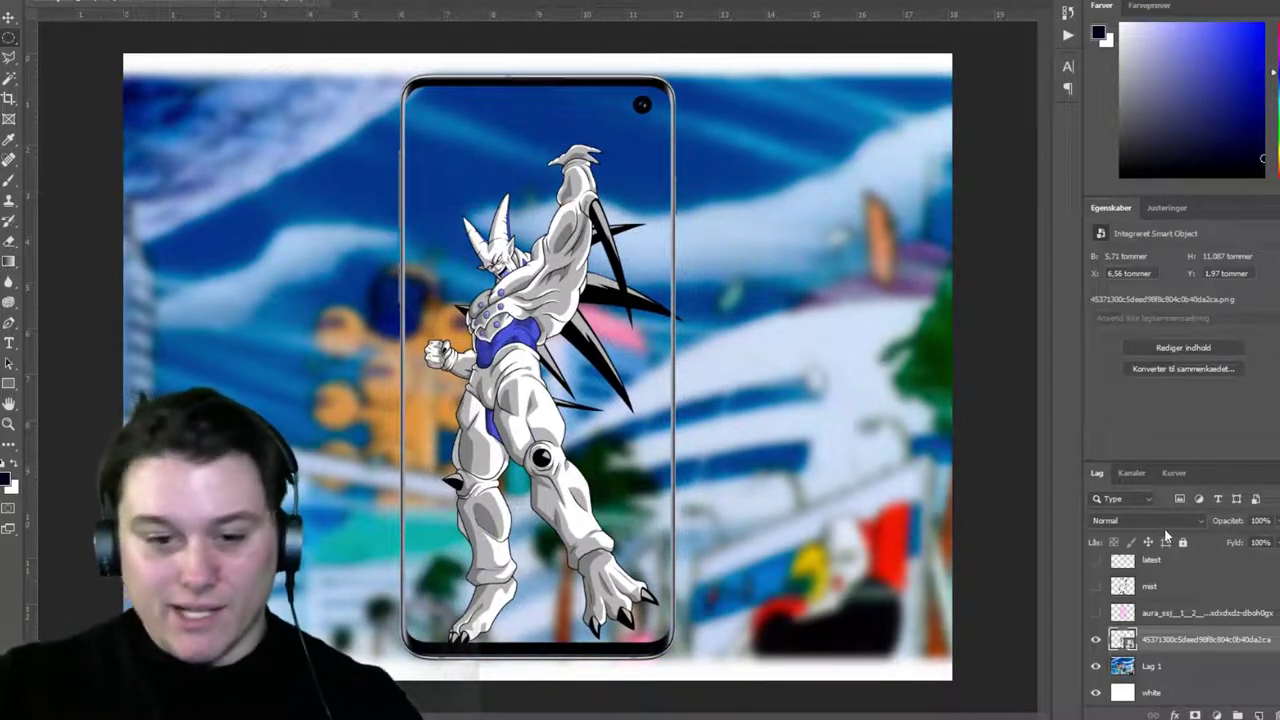
# Trim the blurred city background on Lag 1 to the phone's screen area, deleting everything outside it.
pyautogui.click(1146, 668)
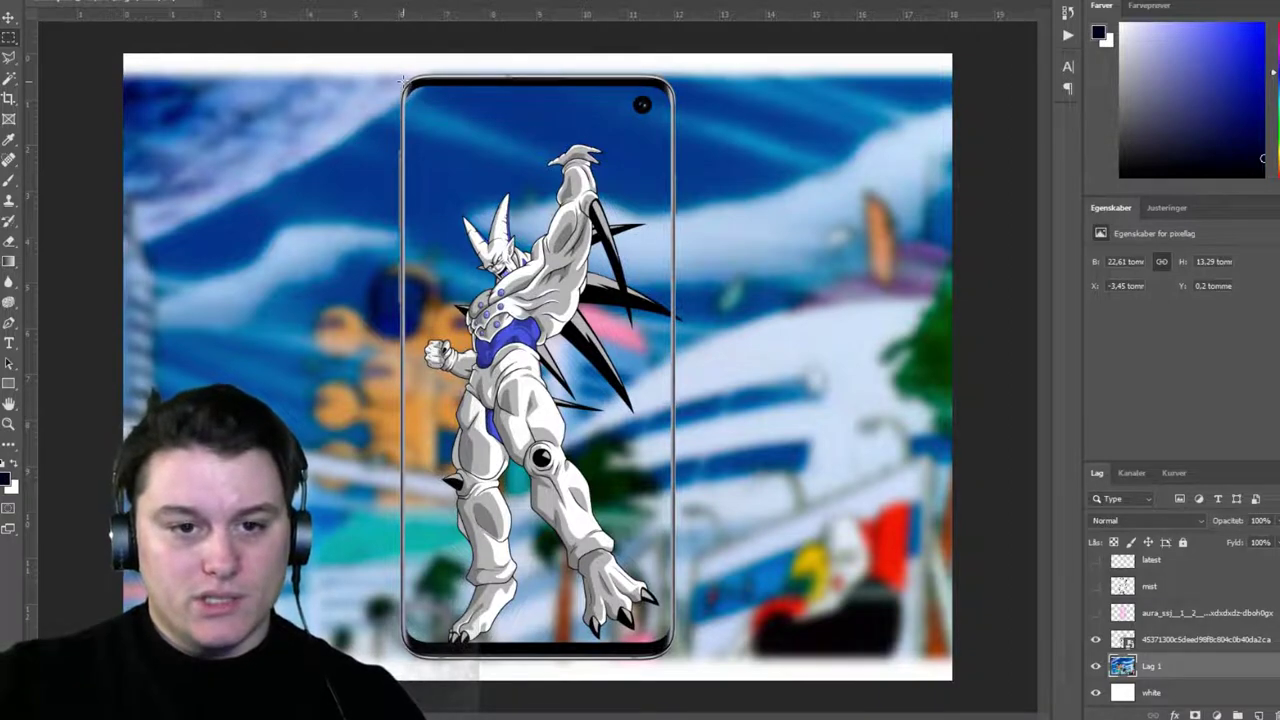
pyautogui.moveTo(412, 97); pyautogui.dragTo(674, 650)
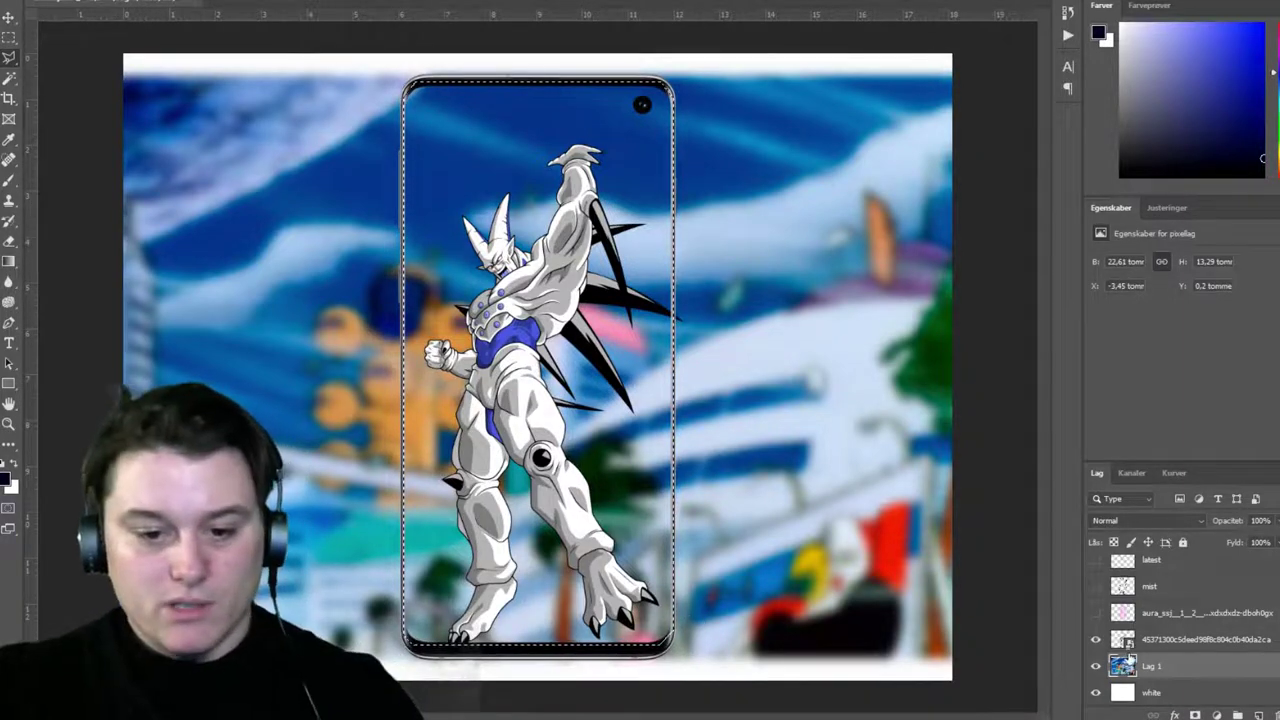
pyautogui.press('Delete')
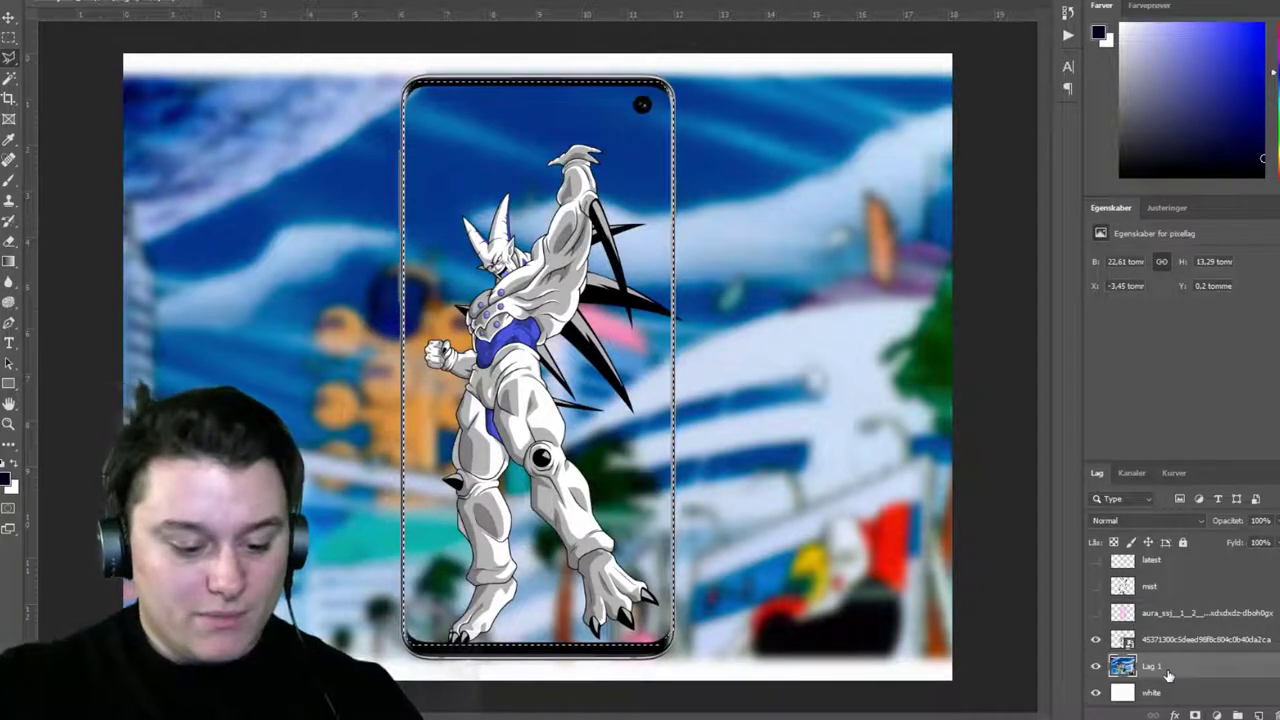
pyautogui.hotkey('ctrl', 'shift', 'i')
pyautogui.press('Delete')
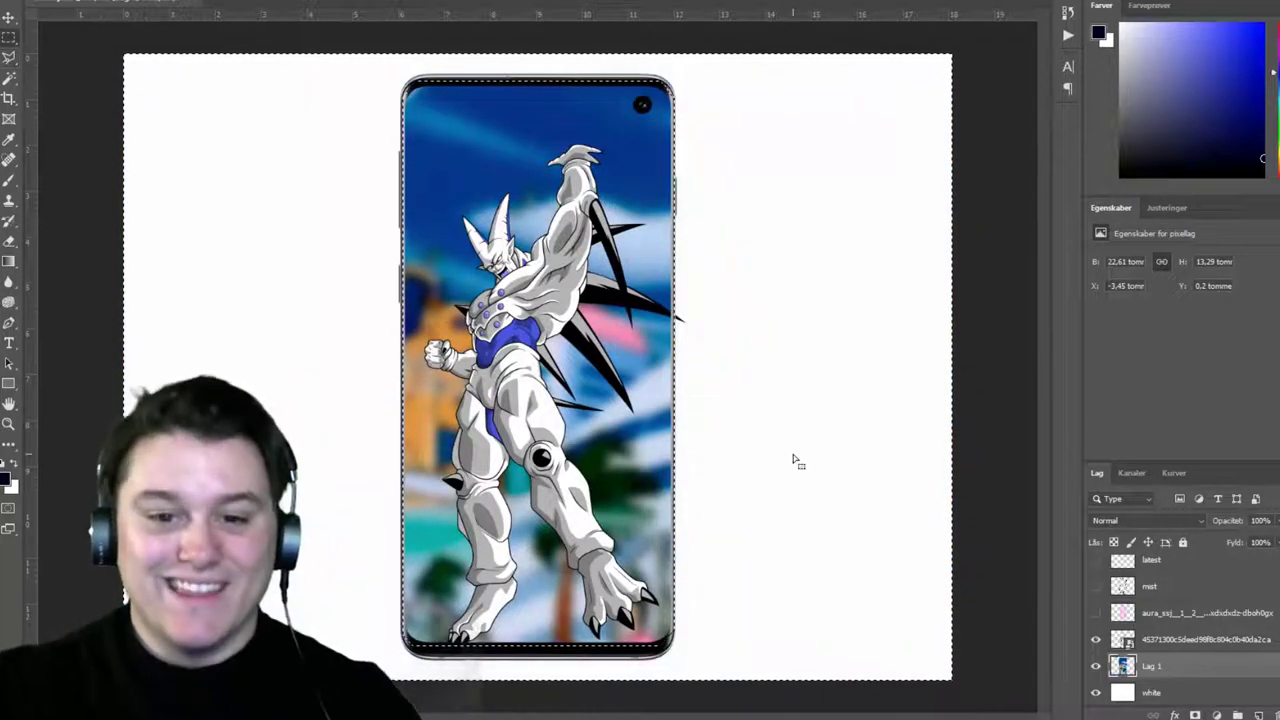
pyautogui.hotkey('ctrl', 'd')
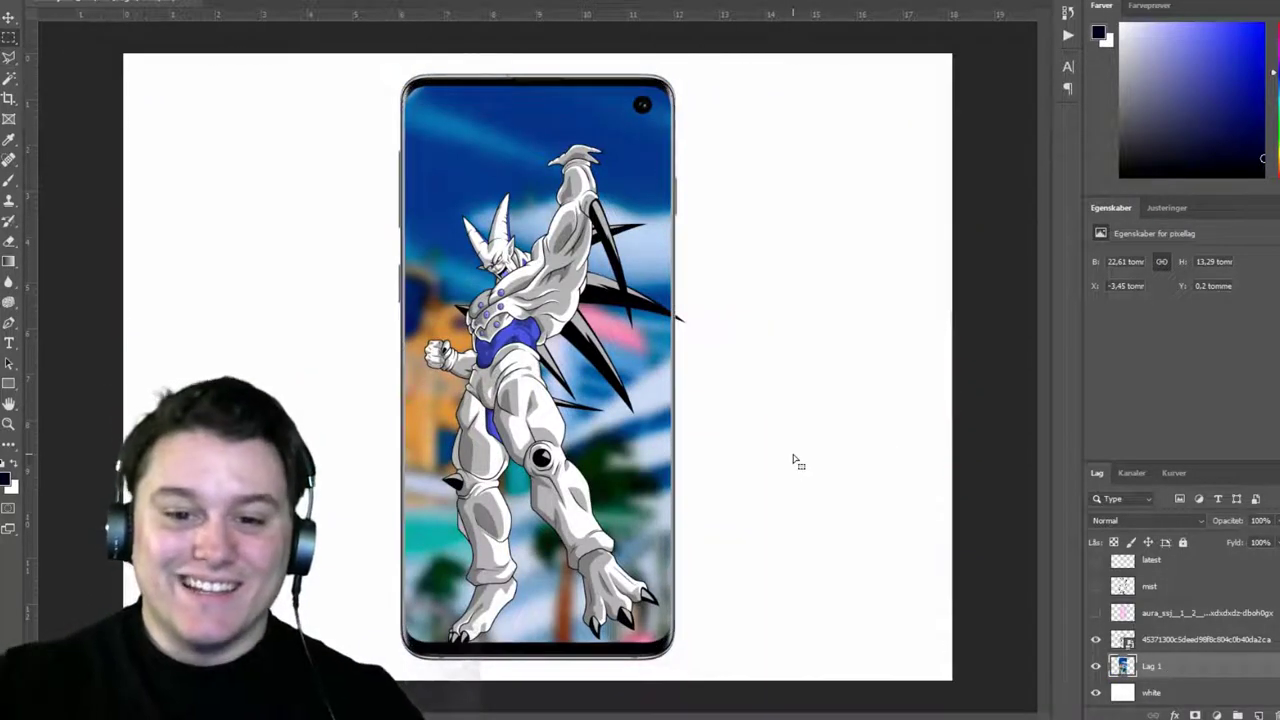
# Rasterize the character's layer and delete the spike tip that sticks out past the phone's edge.
pyautogui.click(1183, 640)
pyautogui.press('b')
pyautogui.click(691, 301)
pyautogui.press('Return')
pyautogui.press('m')
pyautogui.moveTo(727, 219); pyautogui.dragTo(689, 347)
pyautogui.press('Delete')
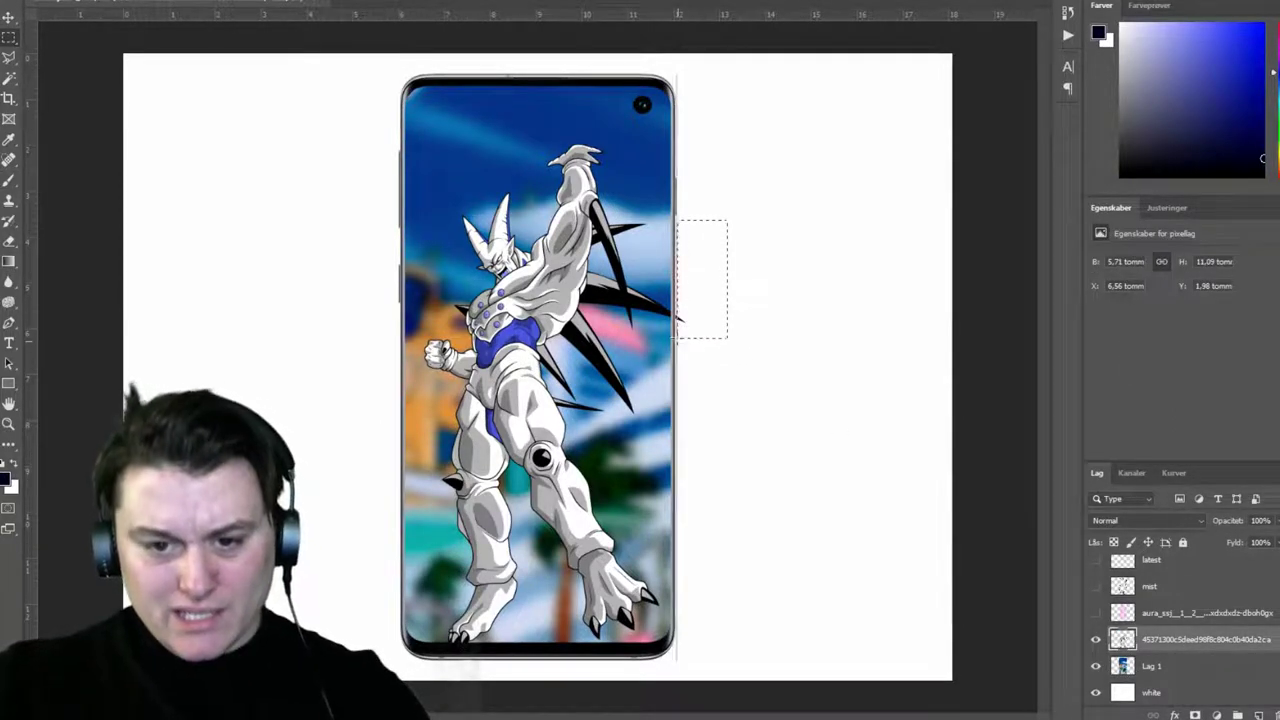
pyautogui.hotkey('ctrl', 'd')
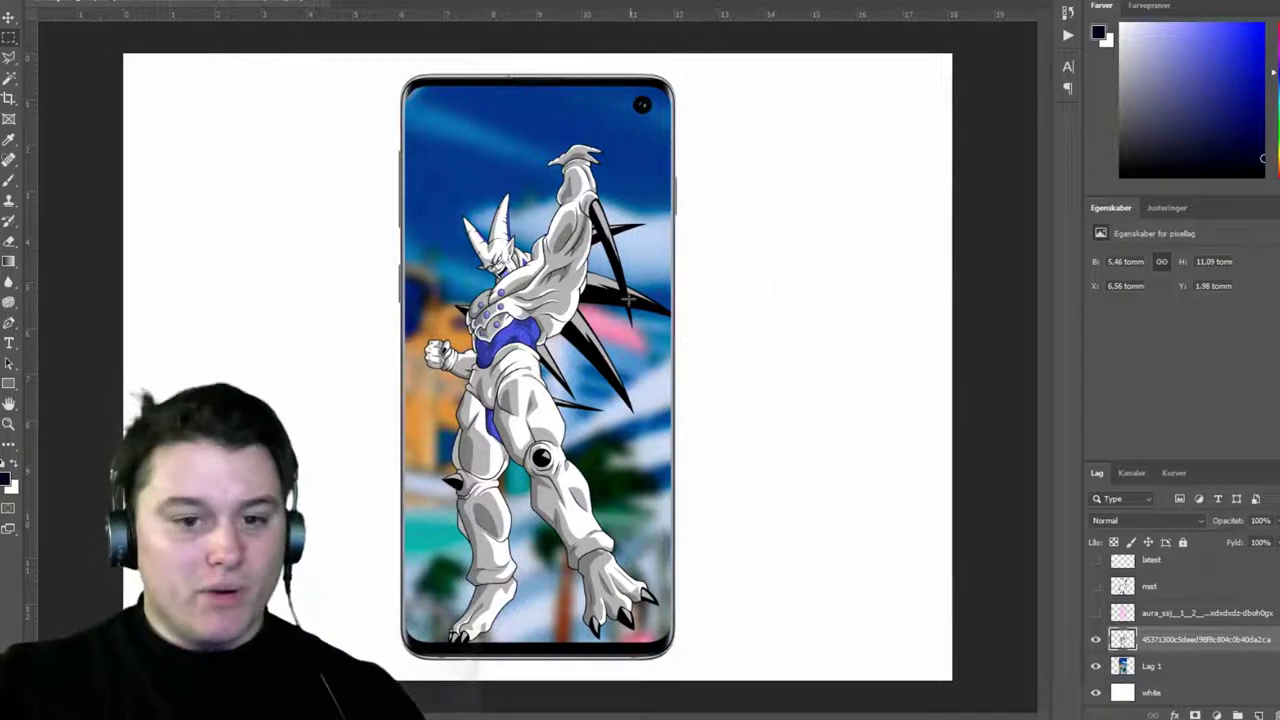
# Select the uppermost seven-star ball on the character's body with an elliptical selection and copy it to a new layer.
pyautogui.scroll(10, 500, 255)
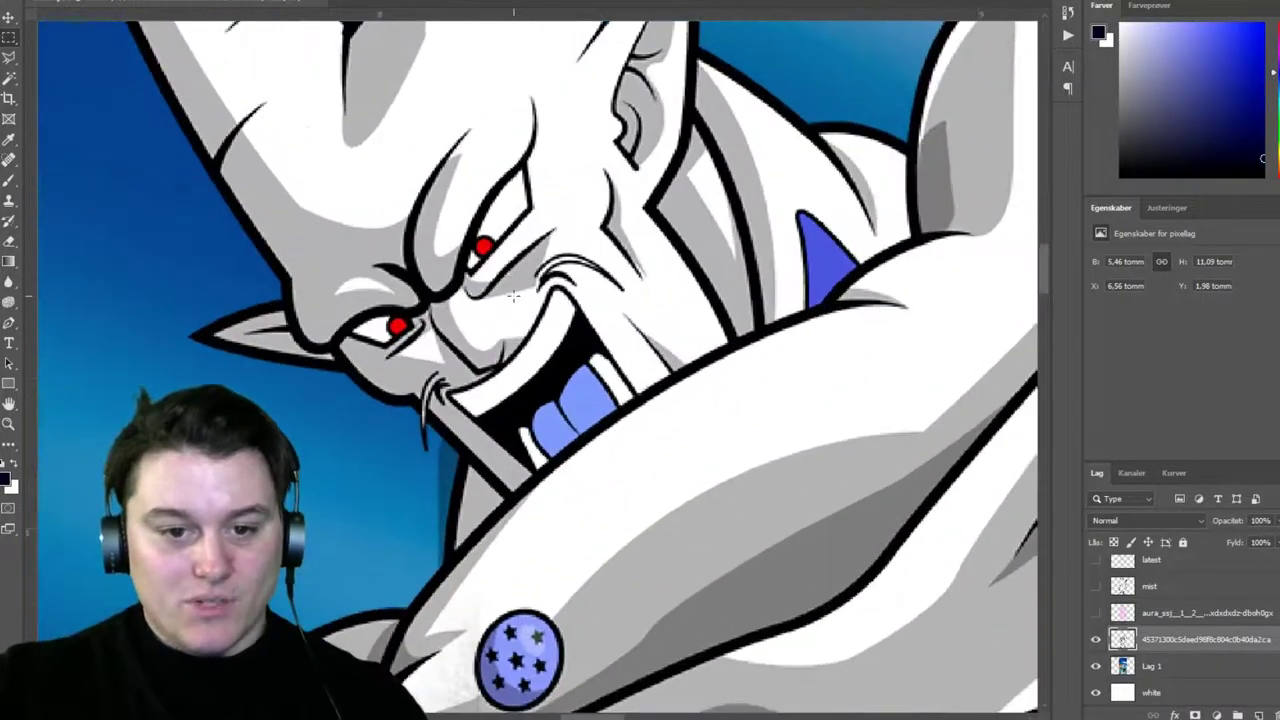
pyautogui.scroll(-5, 512, 296)
pyautogui.moveTo(563, 412); pyautogui.dragTo(593, 286)
pyautogui.scroll(5, 528, 280)
pyautogui.scroll(2, 528, 280)
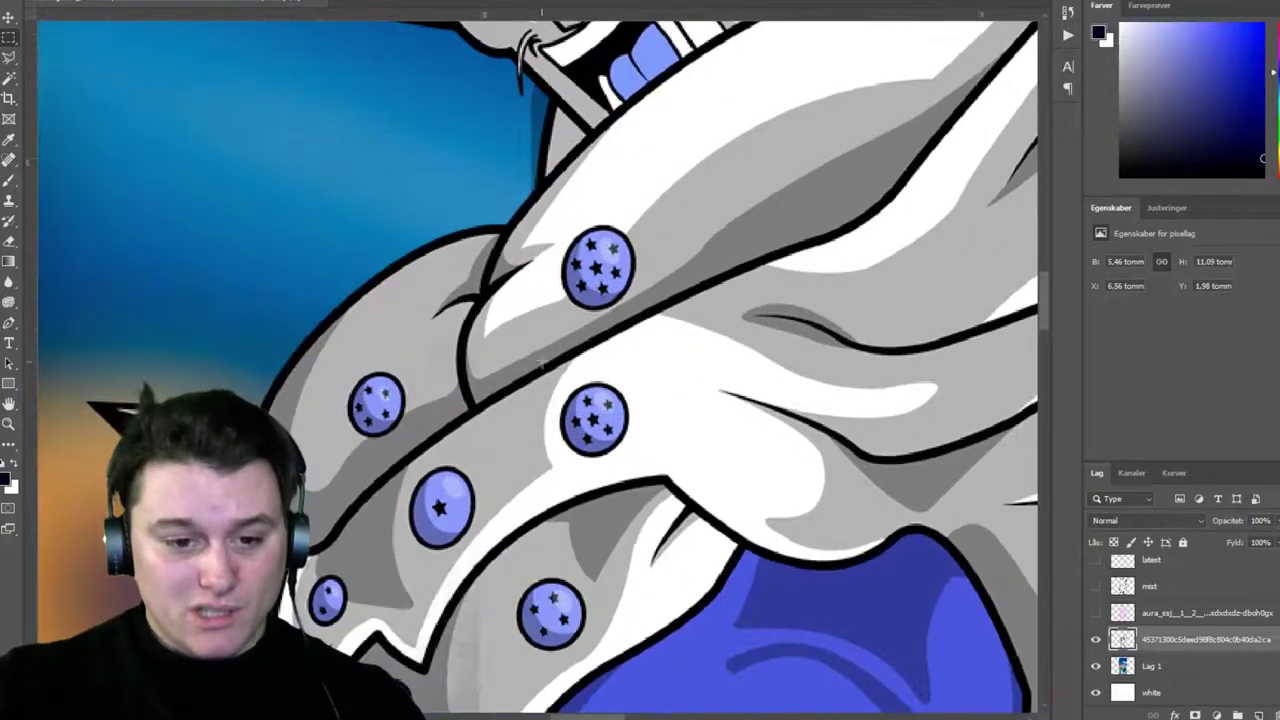
pyautogui.moveTo(543, 369); pyautogui.dragTo(556, 283)
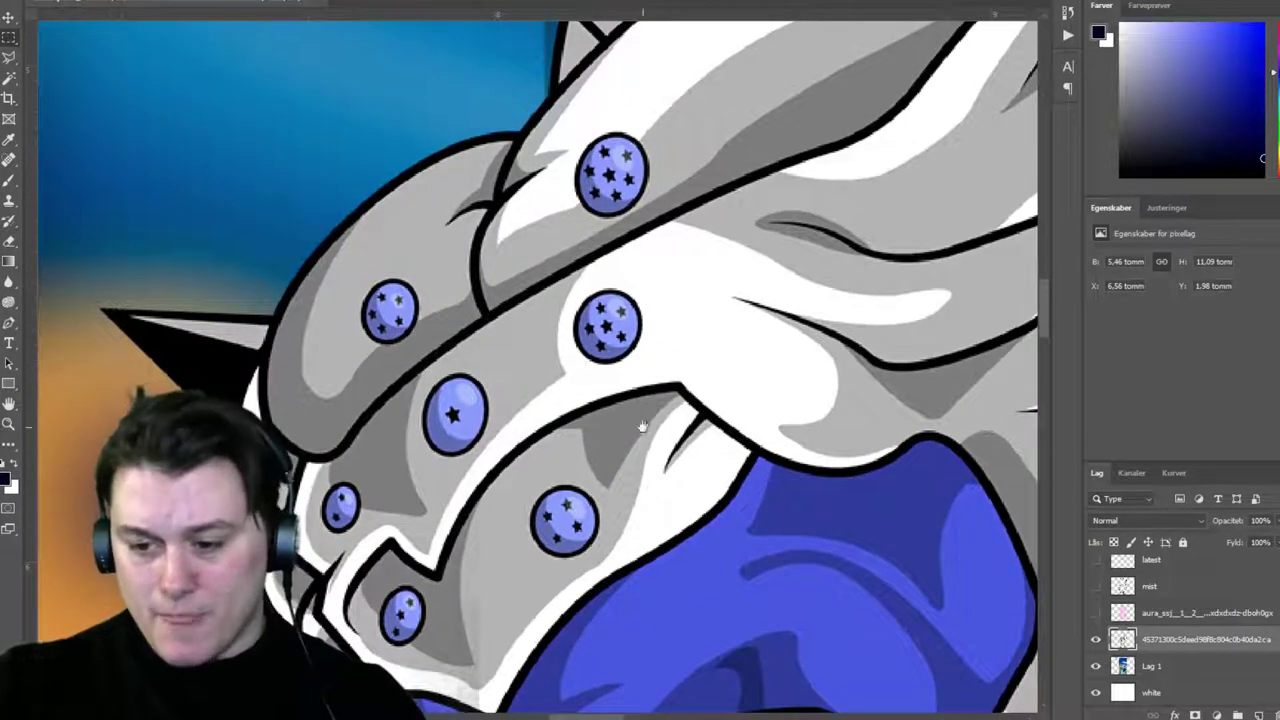
pyautogui.moveTo(638, 423); pyautogui.dragTo(625, 386)
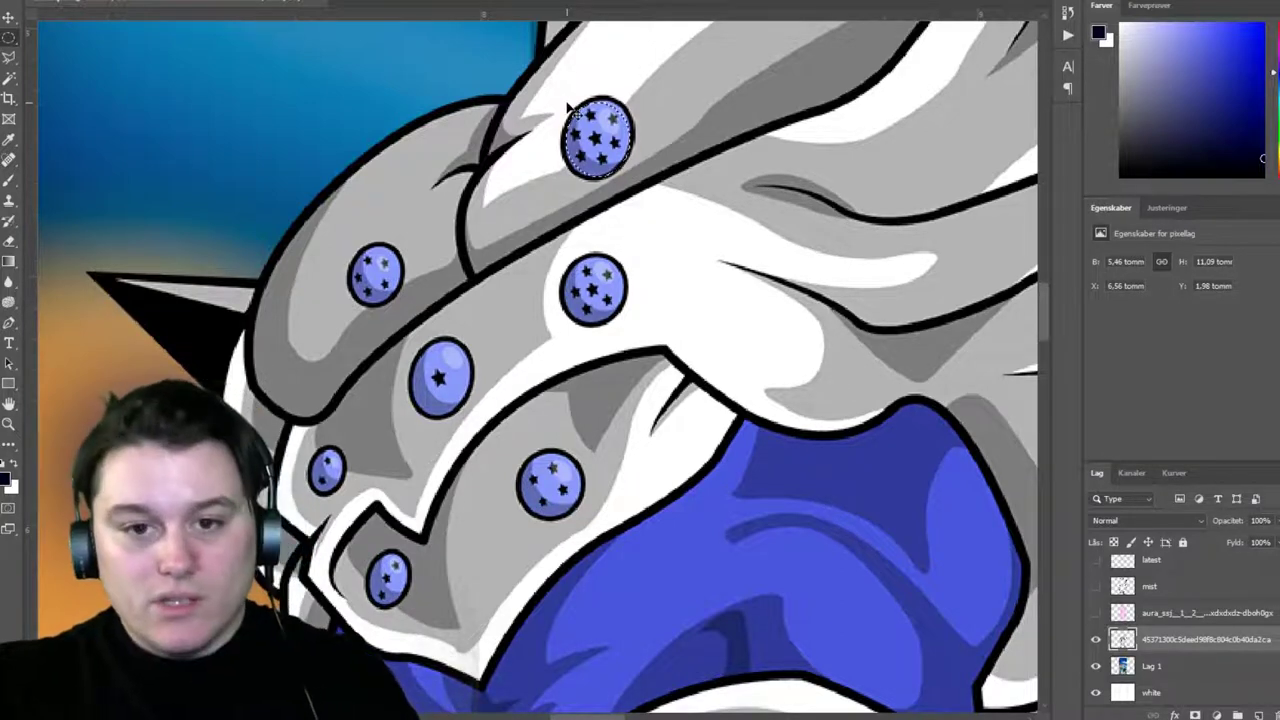
pyautogui.hotkey('ctrl', 'shift', 'alt', 'n')
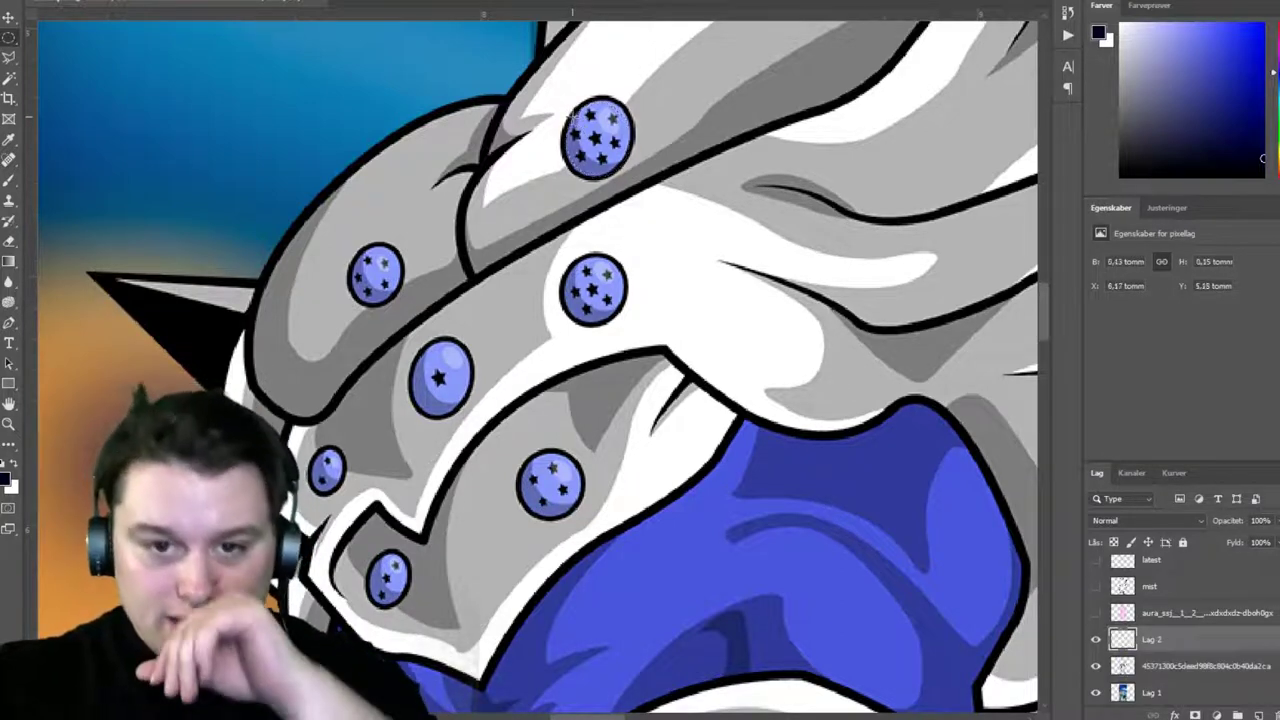
# Copy the six-star and five-star balls from the character's layer to separate new layers using elliptical selections.
pyautogui.click(1162, 664)
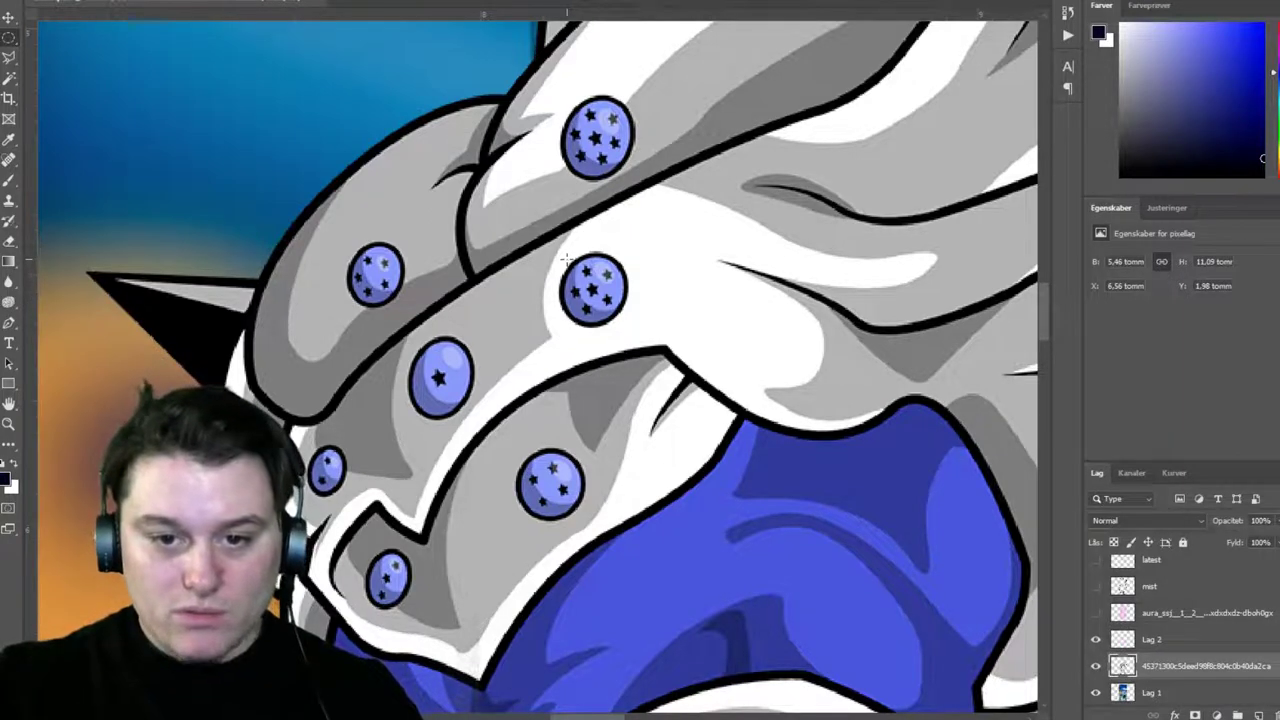
pyautogui.moveTo(567, 258); pyautogui.dragTo(625, 322)
pyautogui.hotkey('ctrl', 'j')
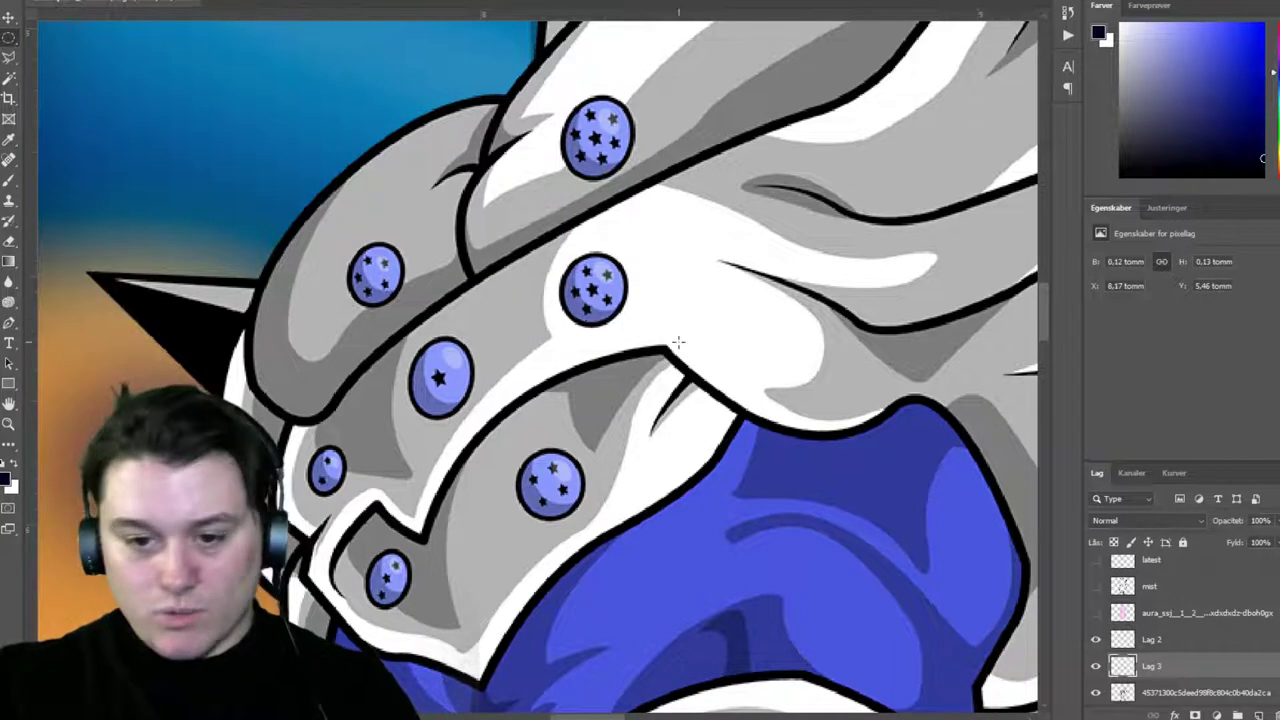
pyautogui.scroll(-1, 1172, 676)
pyautogui.click(1167, 668)
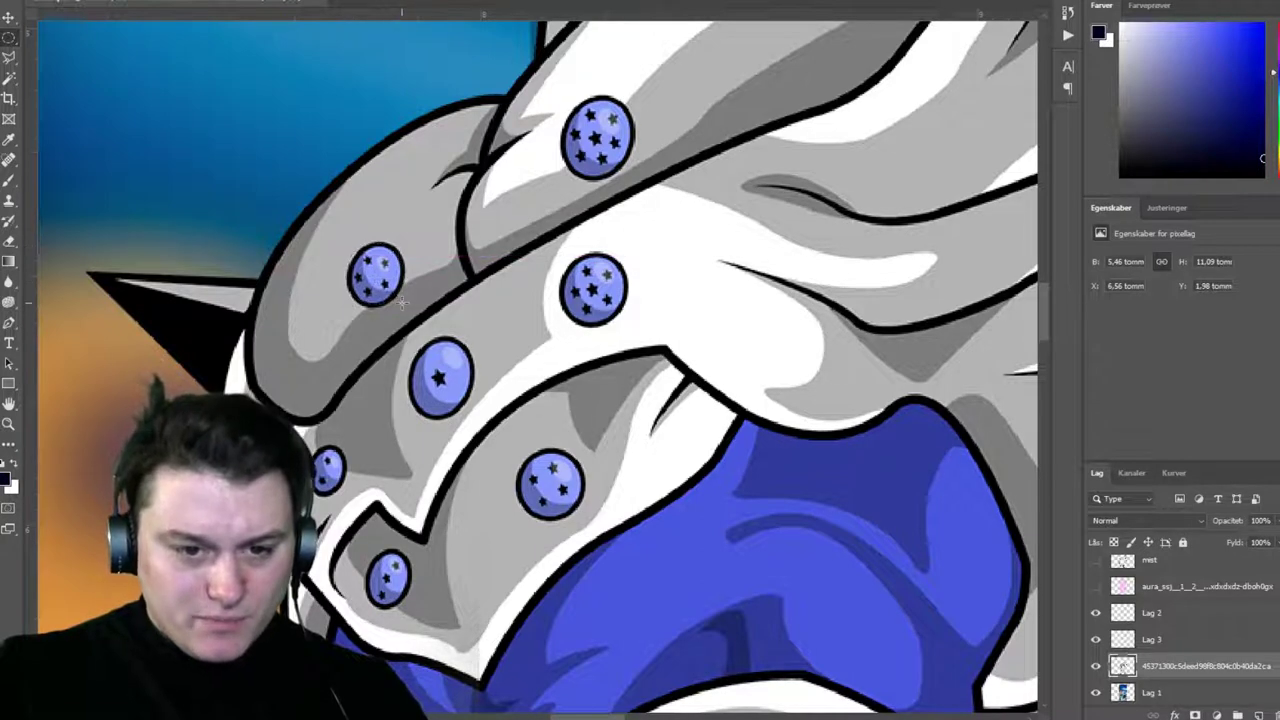
pyautogui.hotkey('ctrl', 'j')
pyautogui.click(1175, 668)
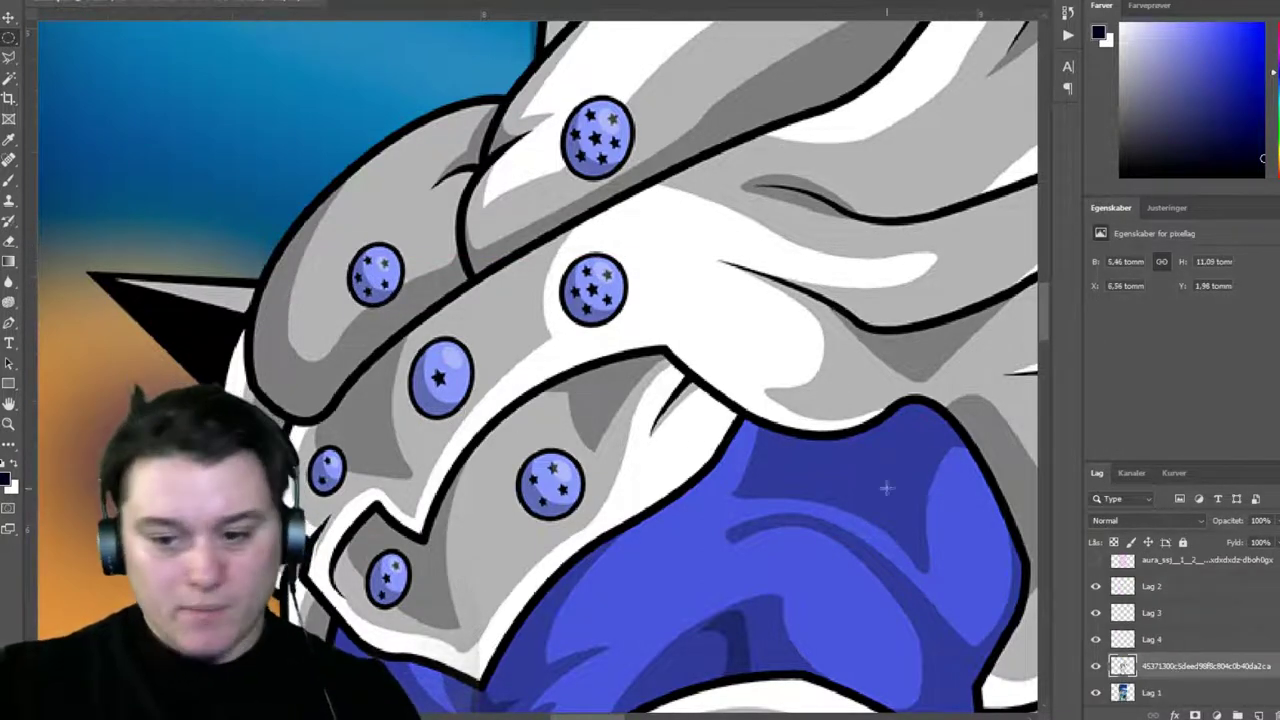
# Merge the three copied ball layers into one, invert its colours as a check, and undo the inversion.
pyautogui.click(1150, 642)
pyautogui.click(1158, 588)
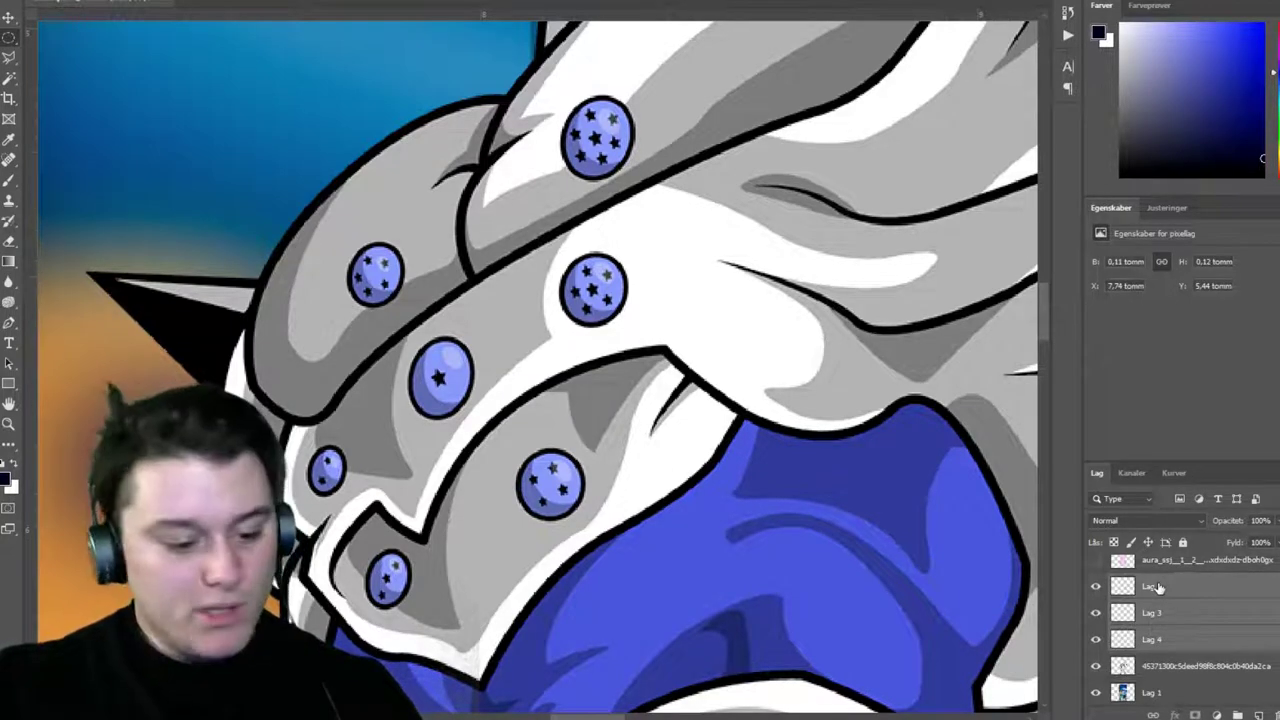
pyautogui.hotkey('ctrl', 'e')
pyautogui.hotkey('ctrl', 'i')
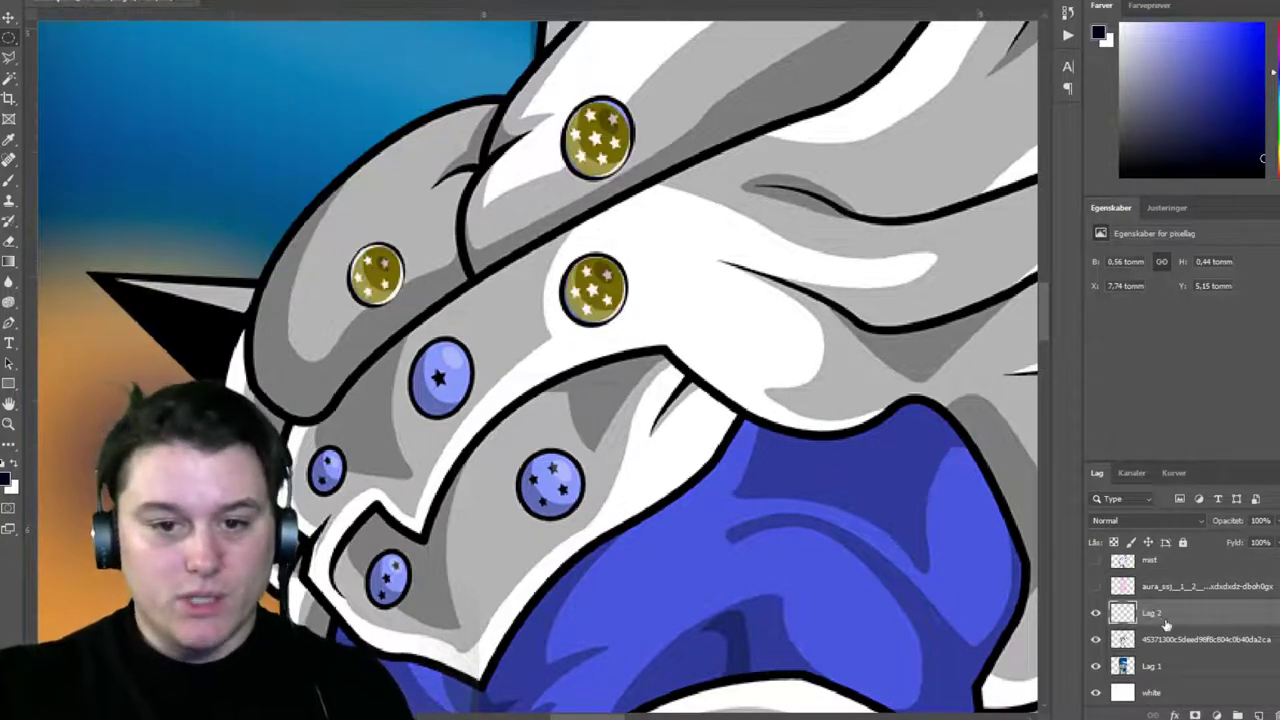
pyautogui.hotkey('ctrl', 'z')
# Select the one-star and four-star balls on the character's layer with ellipses and copy each to a new layer.
pyautogui.click(1178, 645)
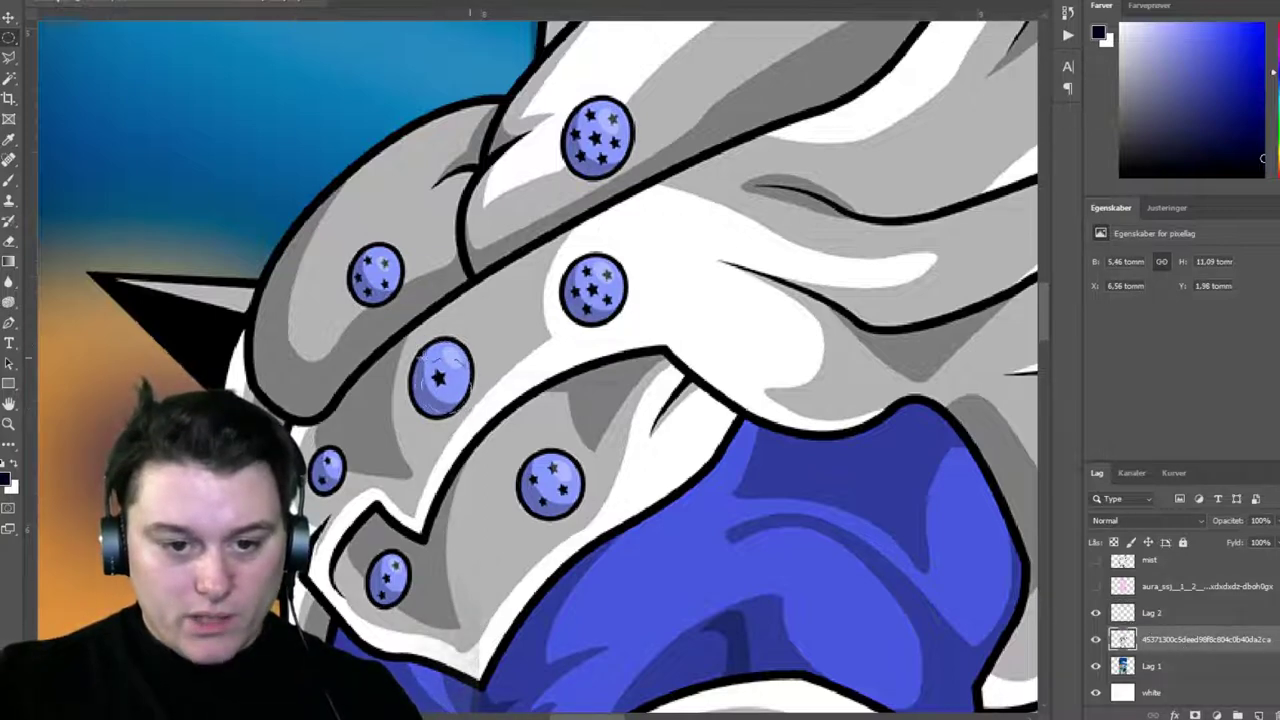
pyautogui.moveTo(424, 356); pyautogui.dragTo(413, 342)
pyautogui.hotkey('ctrl', 'j')
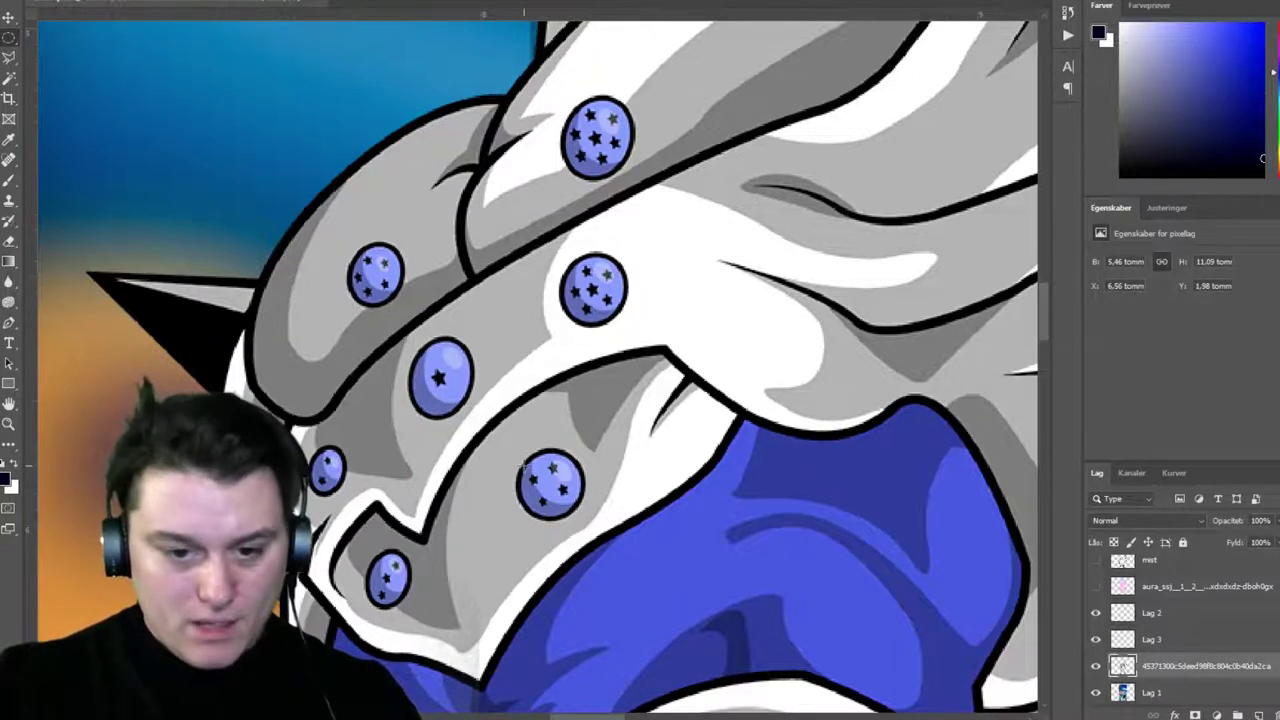
pyautogui.moveTo(520, 455); pyautogui.dragTo(580, 513)
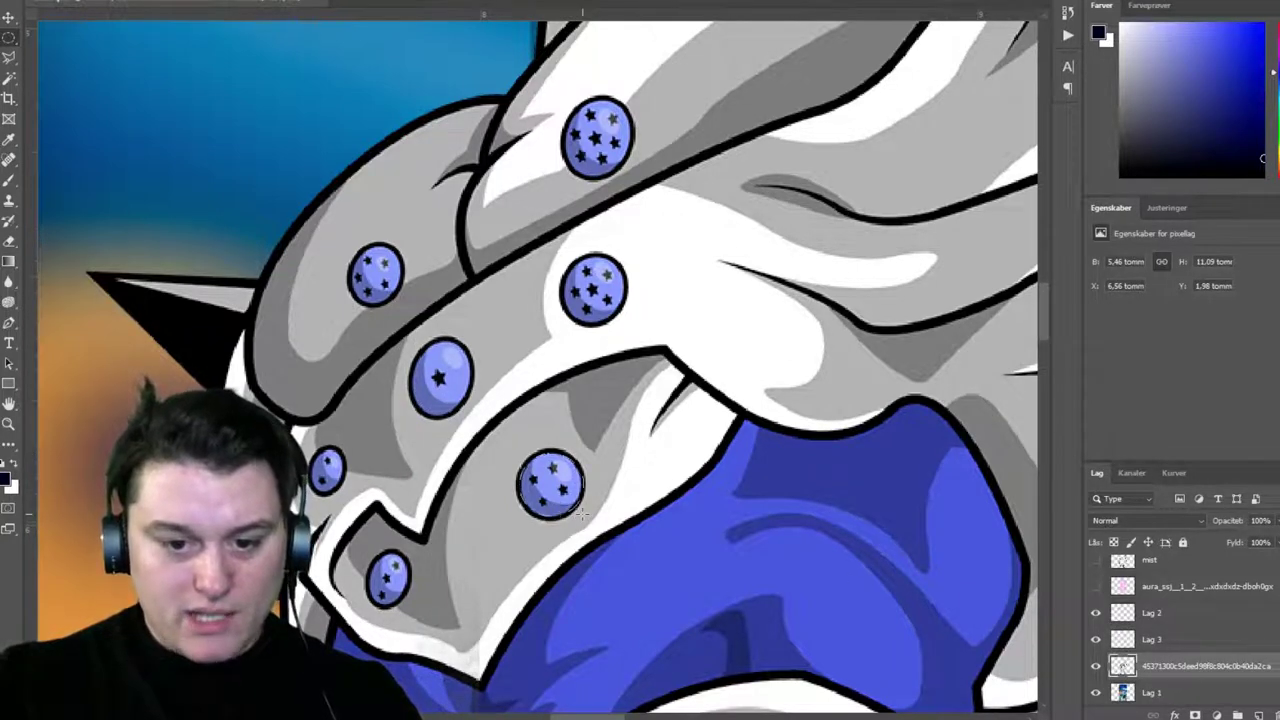
pyautogui.hotkey('ctrl', 'j')
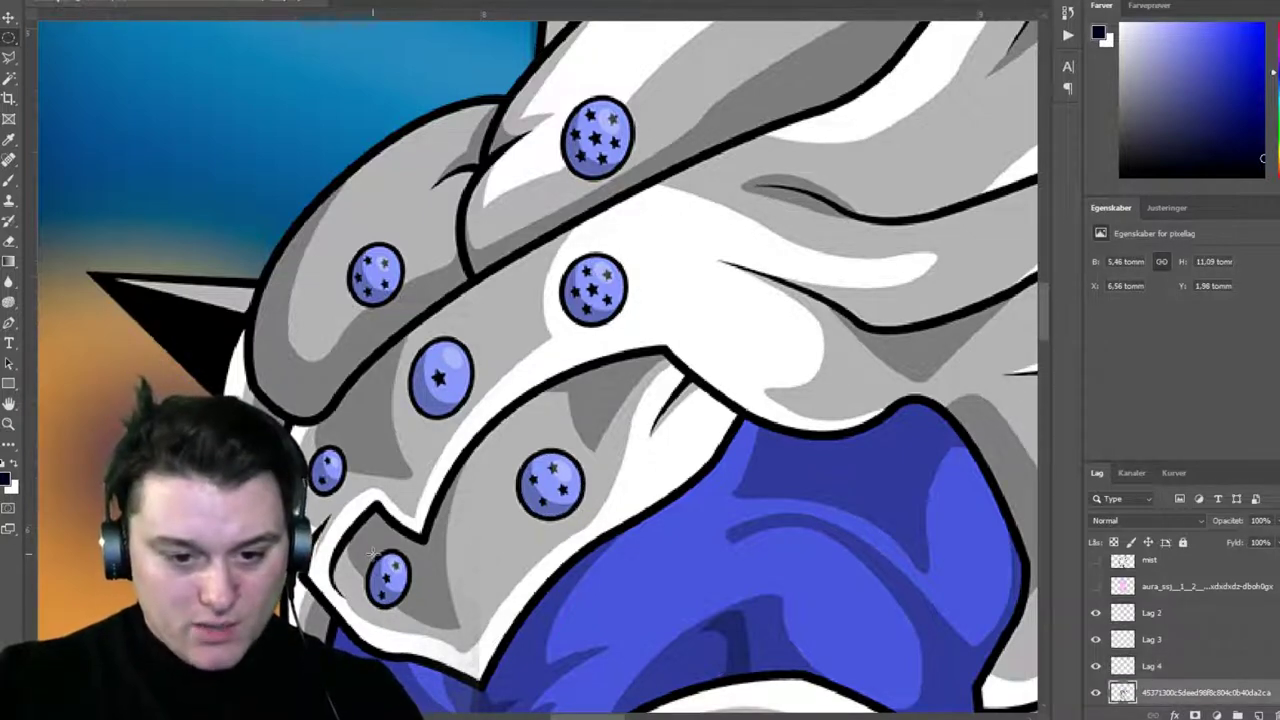
# Copy the three-star and two-star balls from the character's layer to separate new layers.
pyautogui.moveTo(370, 553); pyautogui.dragTo(414, 612)
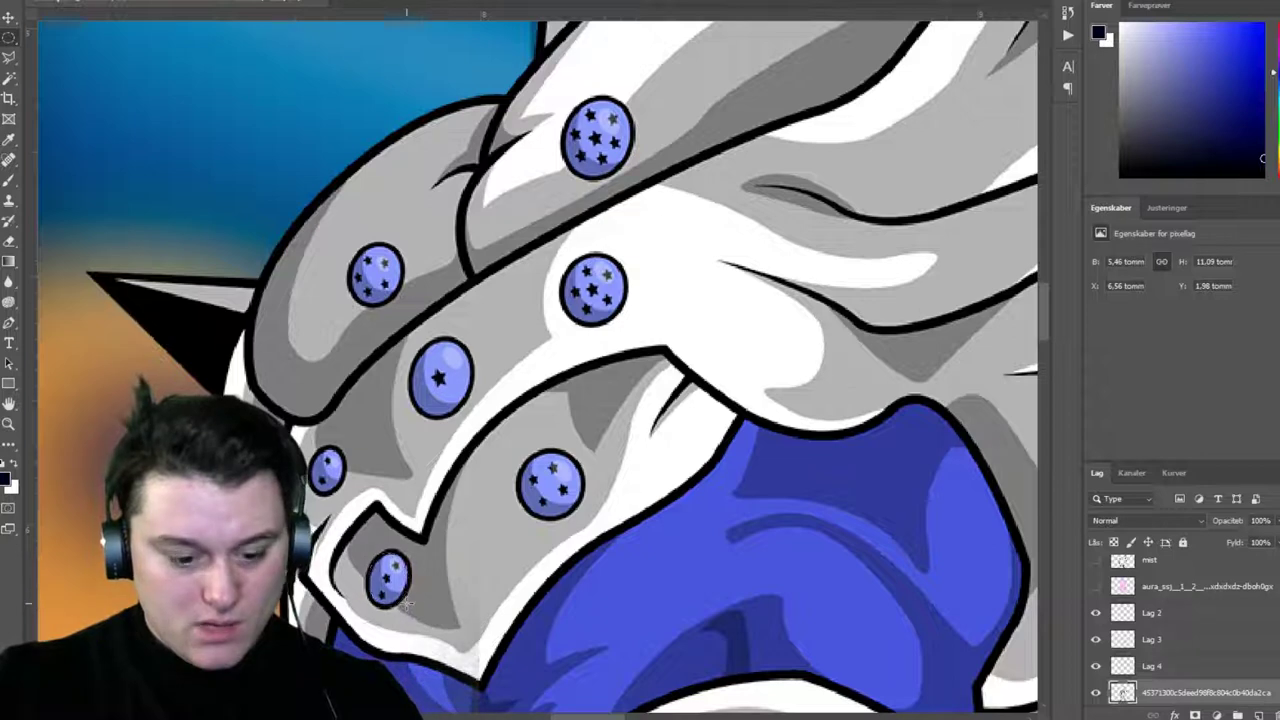
pyautogui.hotkey('ctrl', 'j')
pyautogui.hotkey('alt', '[')
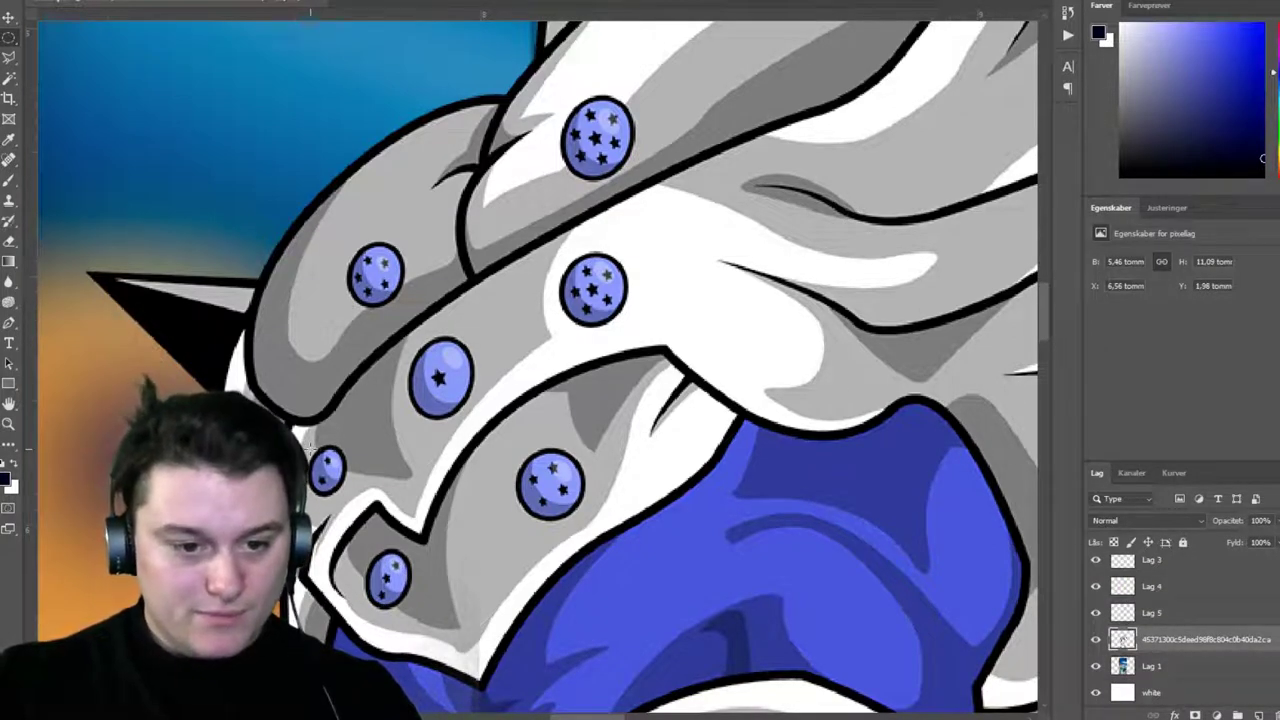
pyautogui.hotkey('ctrl', 'j')
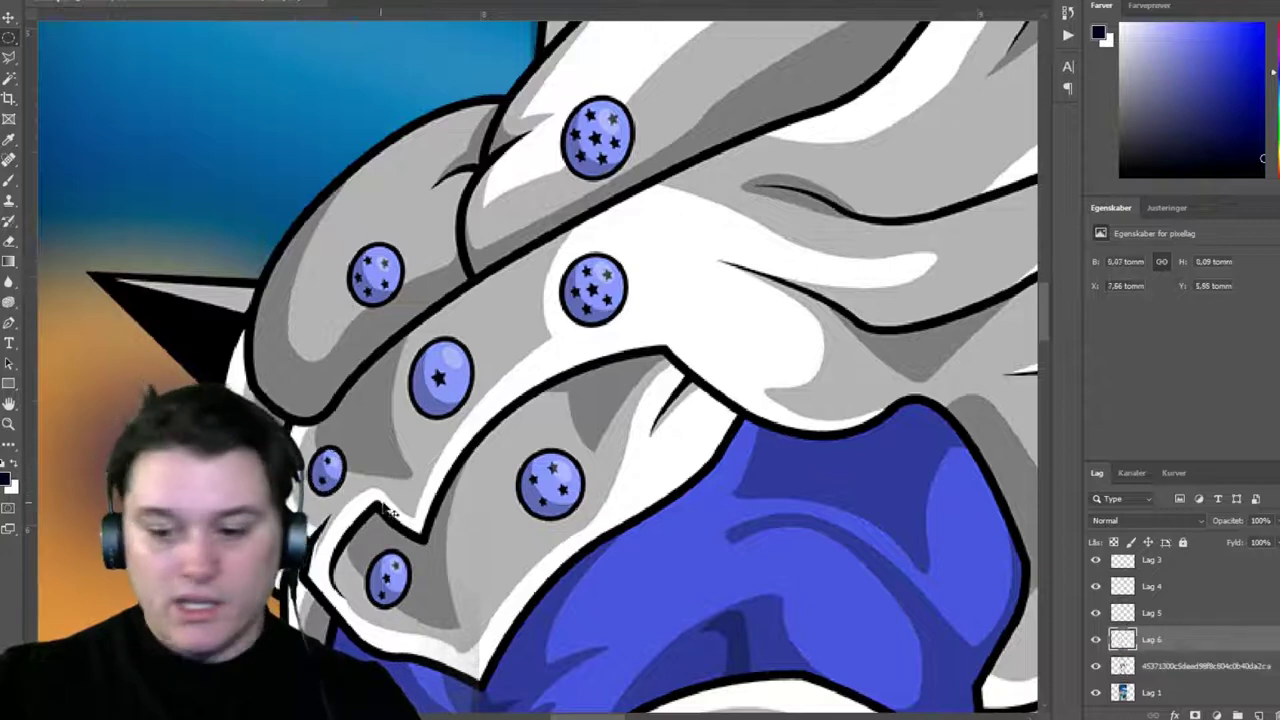
# Merge all the copied ball layers into Lag 2, try inverting their colours, and undo the inversion.
pyautogui.scroll(1, 1116, 632)
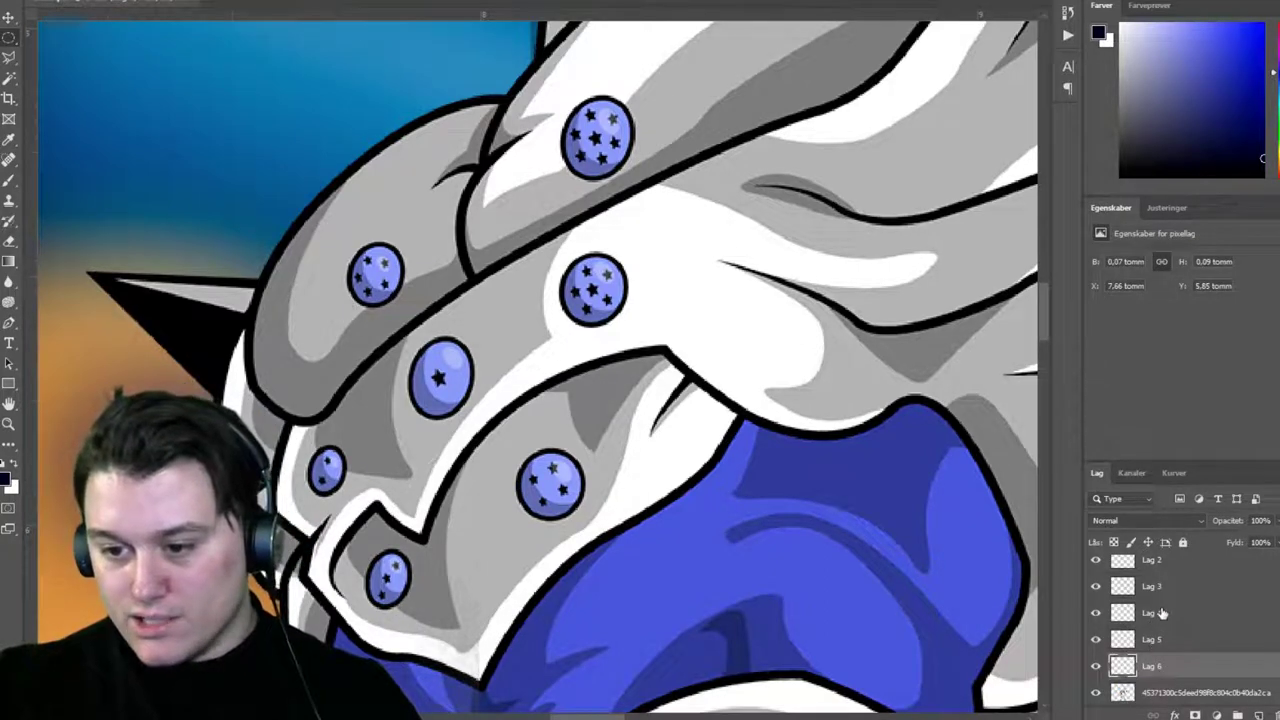
pyautogui.keyDown('shift'); pyautogui.click(1162, 613); pyautogui.keyUp('shift')
pyautogui.hotkey('ctrl', 'e')
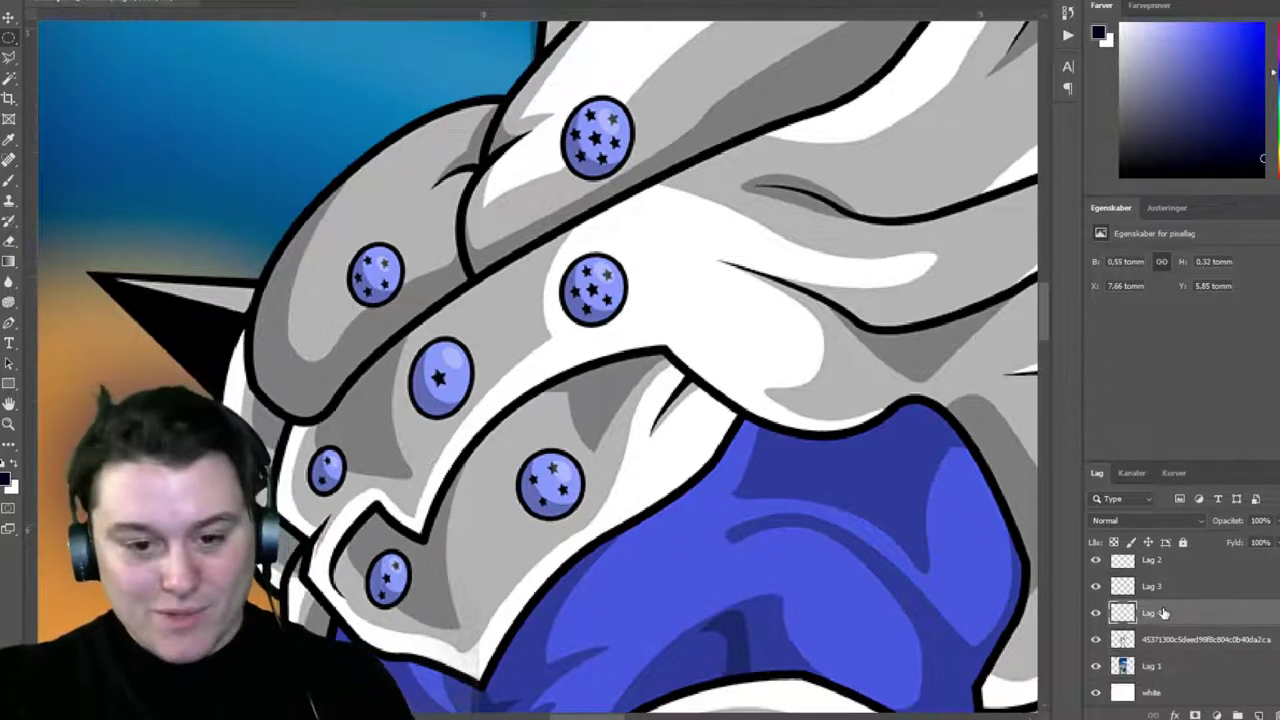
pyautogui.hotkey('ctrl', 'i')
pyautogui.hotkey('ctrl', 'z')
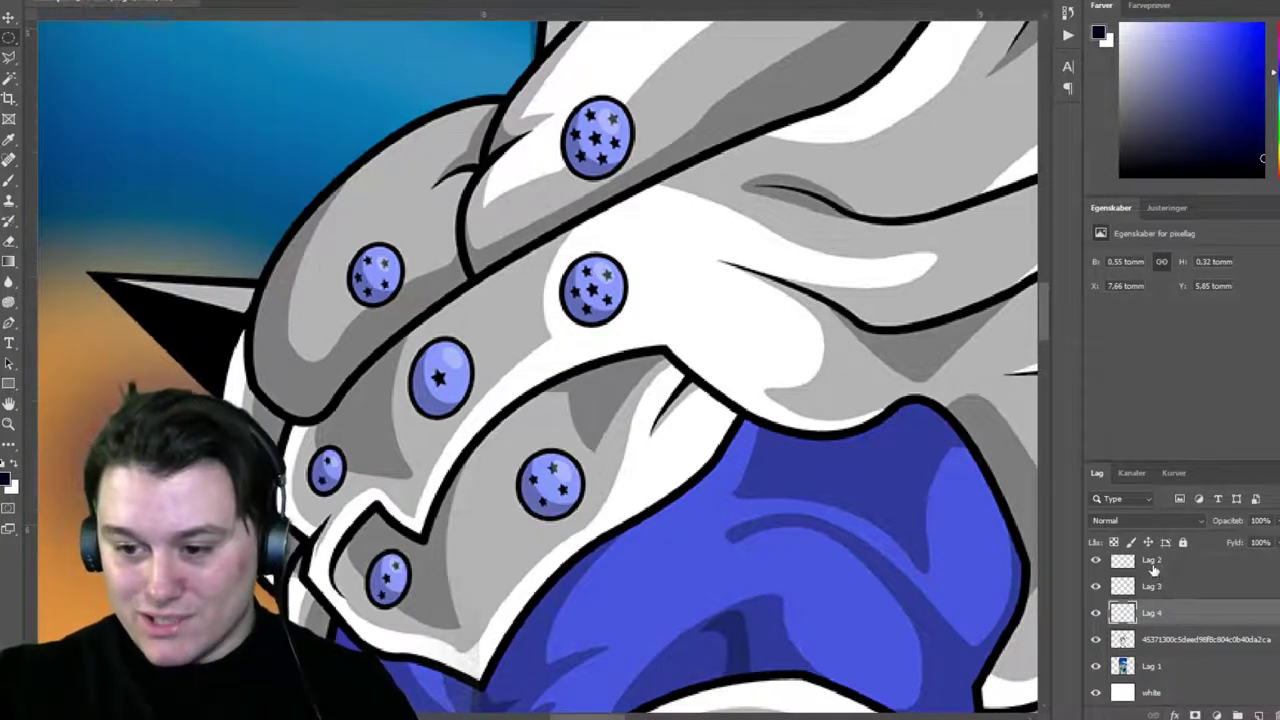
pyautogui.keyDown('shift'); pyautogui.click(1153, 569); pyautogui.keyUp('shift')
pyautogui.hotkey('ctrl', 'e')
pyautogui.hotkey('ctrl', 'i')
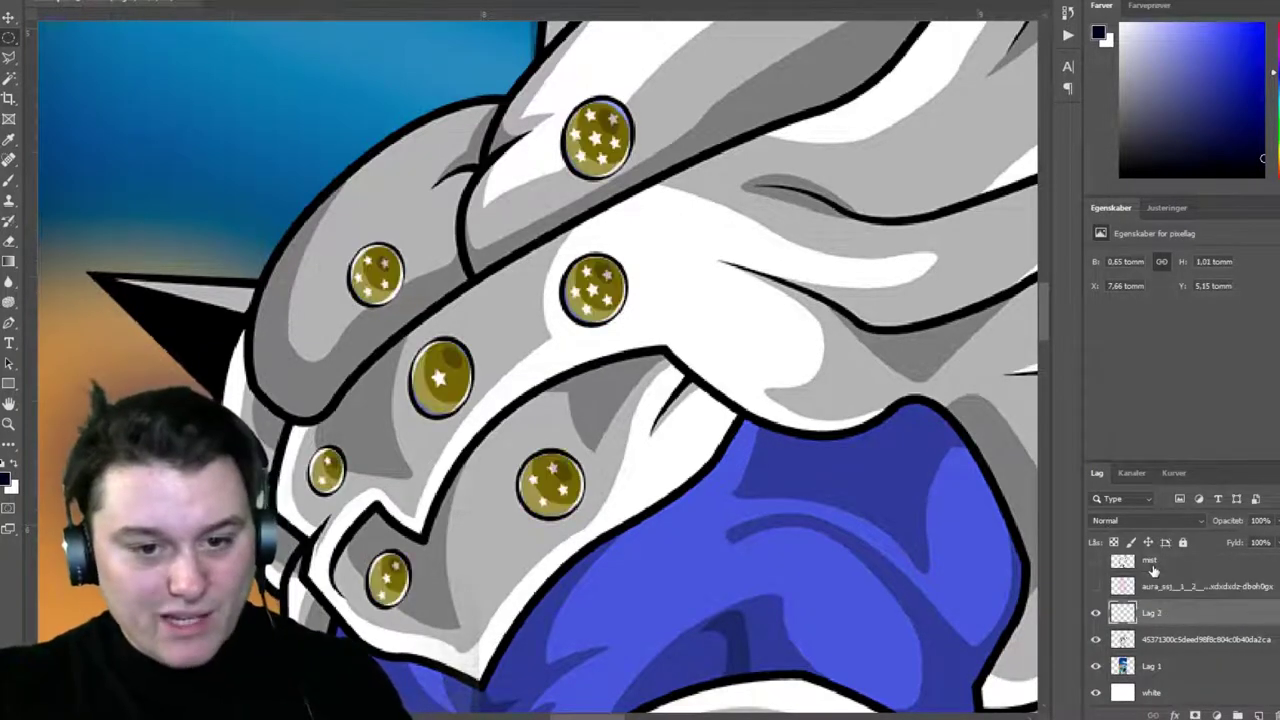
pyautogui.hotkey('ctrl', 'shift', 'z')
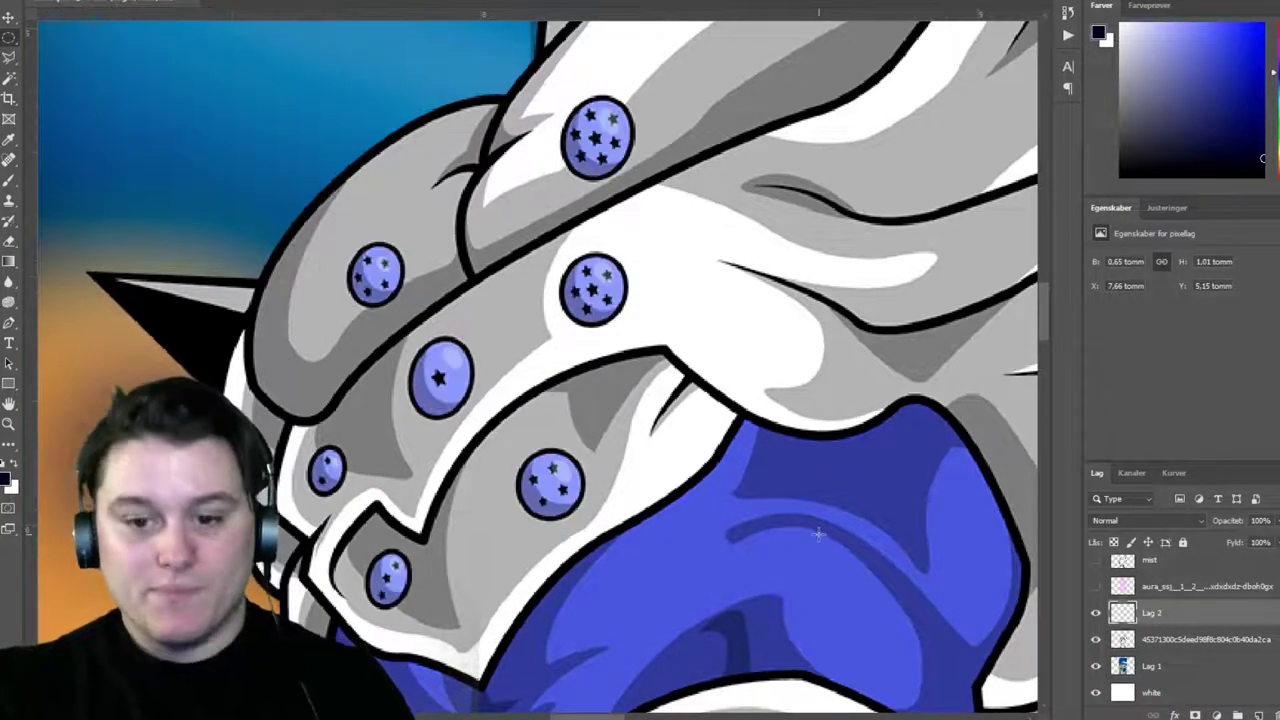
# Add an outer glow to Lag 2 in the balls' violet-blue and shrink it to a tight halo around each ball.
pyautogui.click(1176, 713)
pyautogui.click(1197, 692)
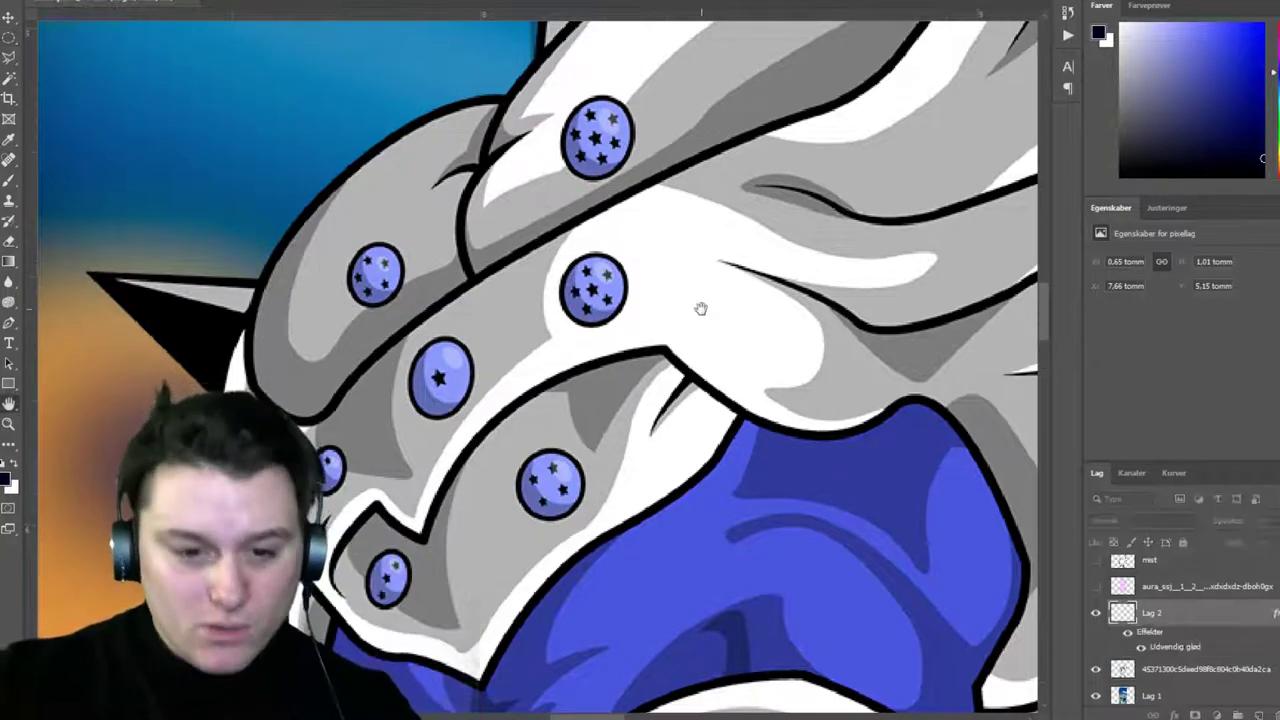
pyautogui.press('Return')
pyautogui.press('i')
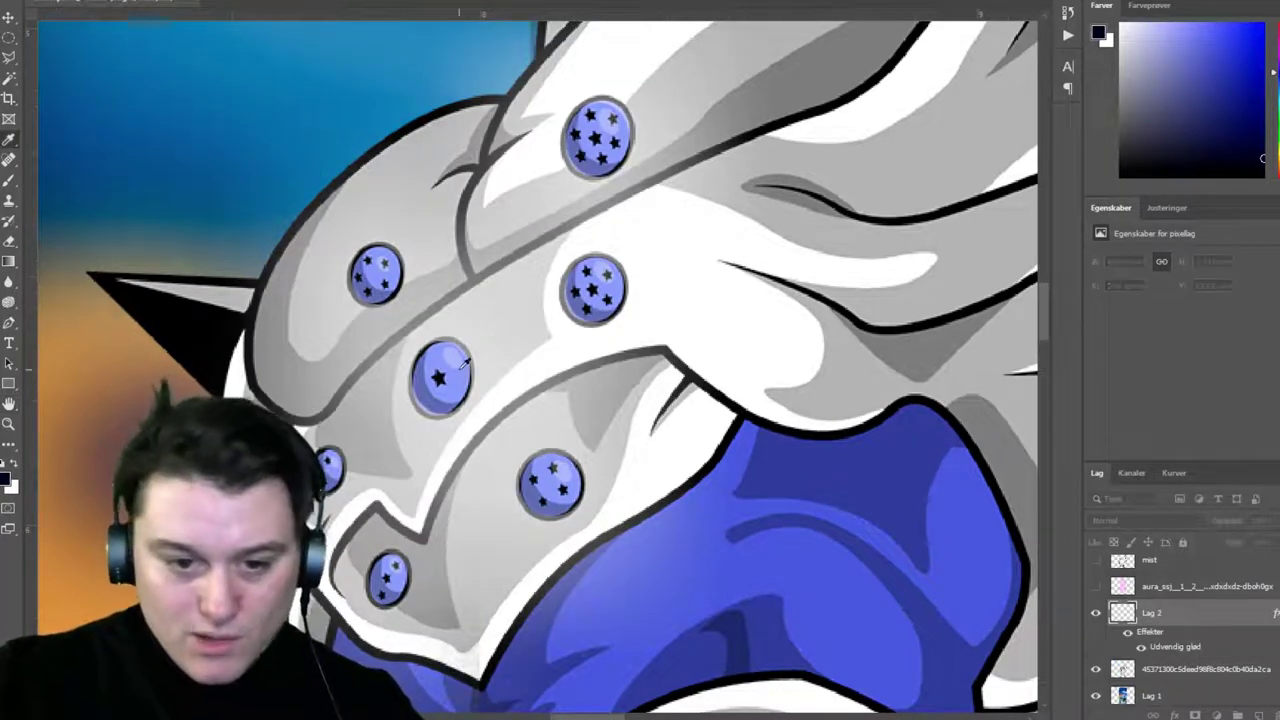
pyautogui.click(459, 383)
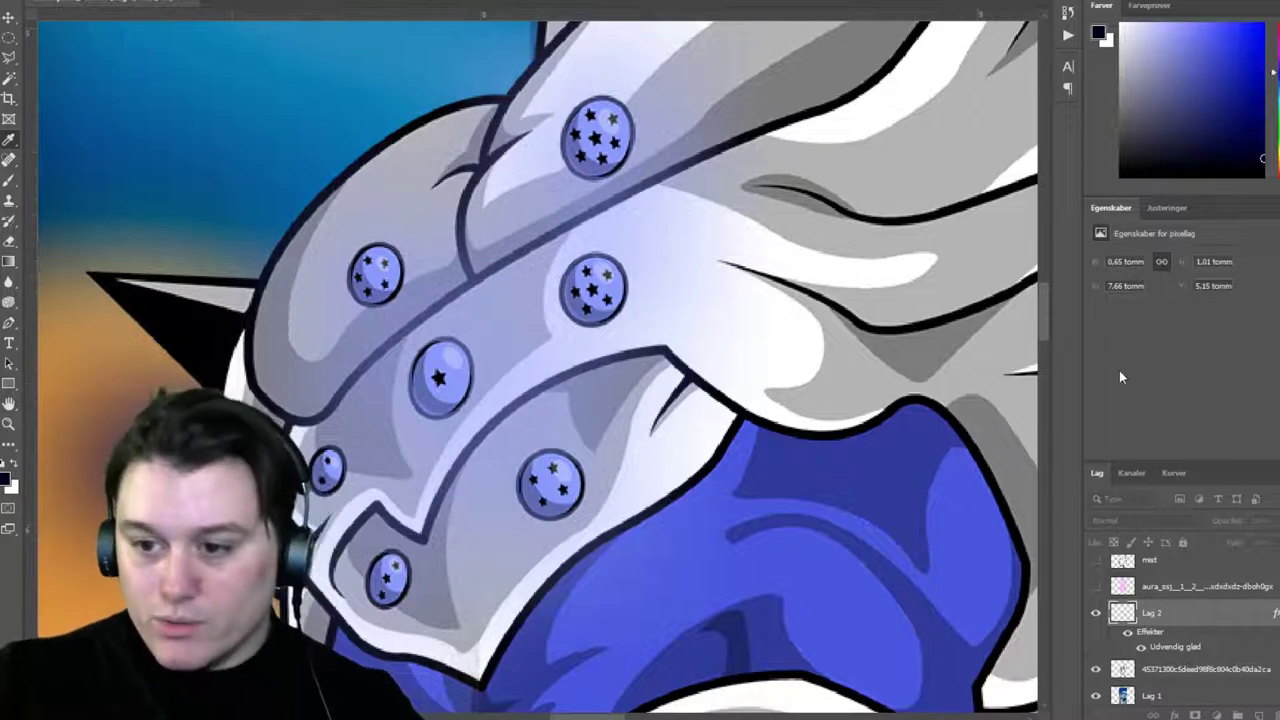
pyautogui.press('h')
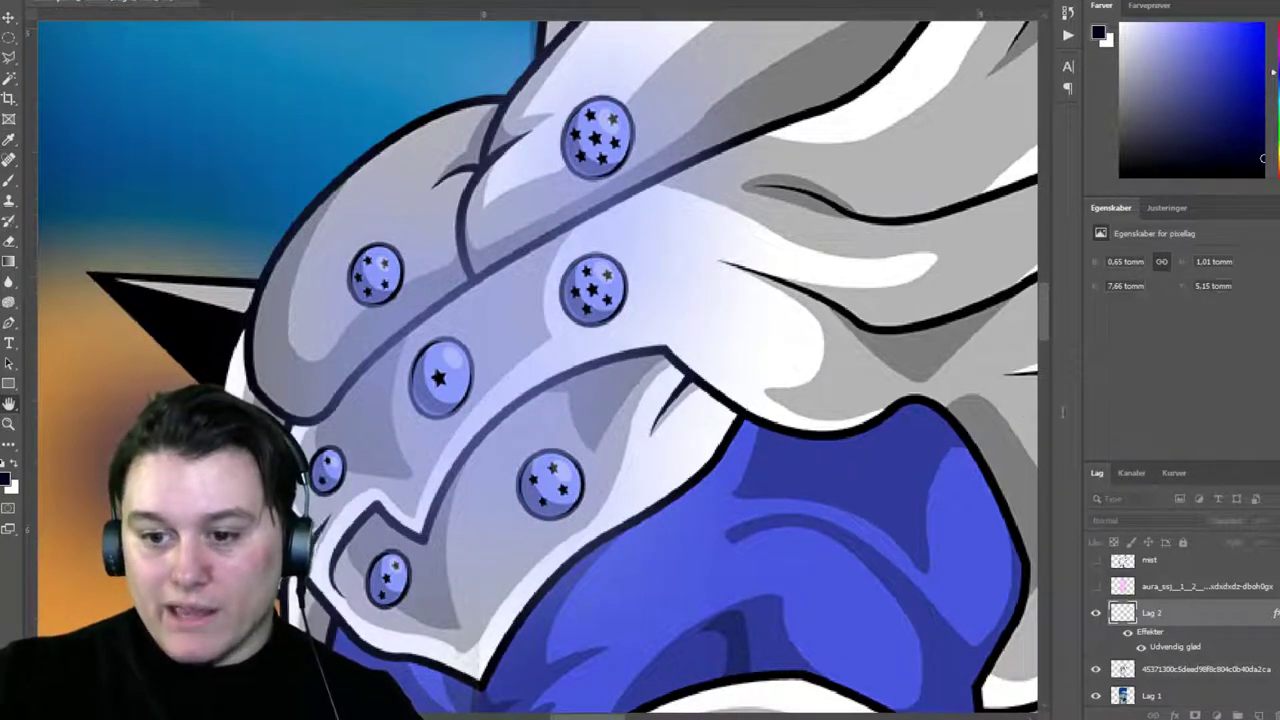
pyautogui.moveTo(973, 510)
pyautogui.mouseDown()
pyautogui.moveTo(934, 518)
pyautogui.moveTo(957, 520)
pyautogui.mouseUp()
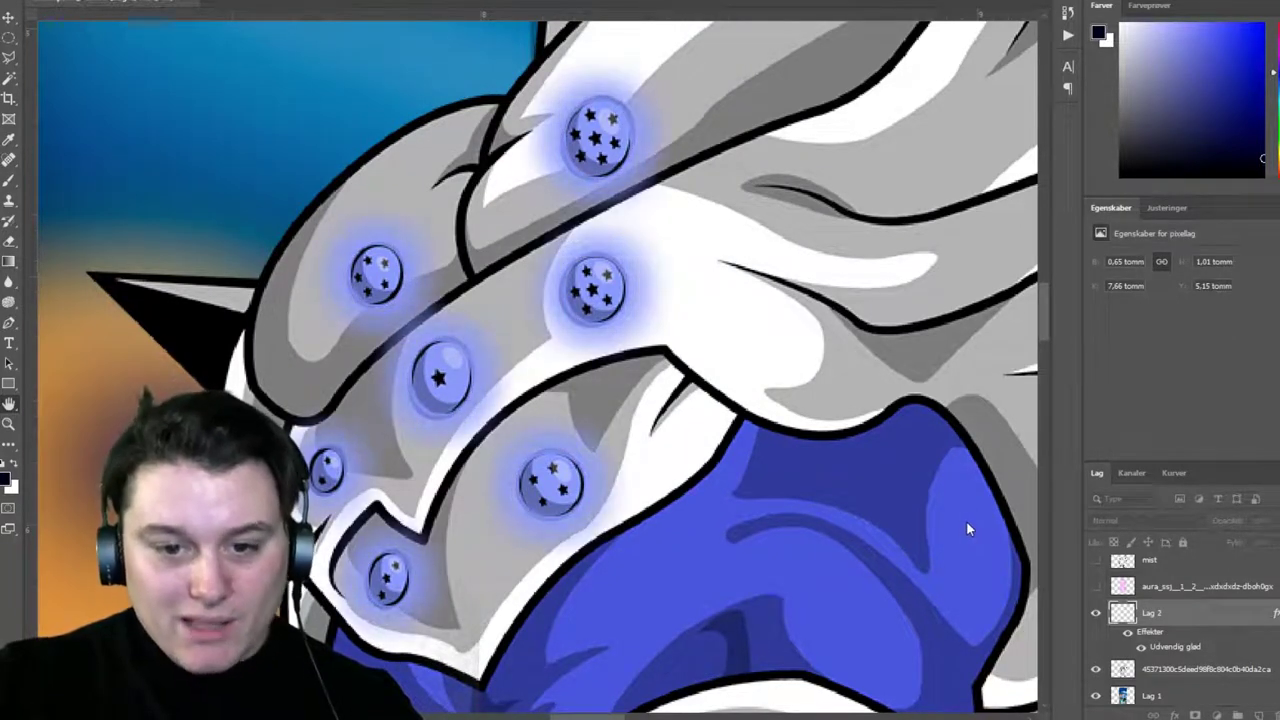
# Change the outer glow's colour on the balls from violet to a lighter sky blue.
pyautogui.press('i')
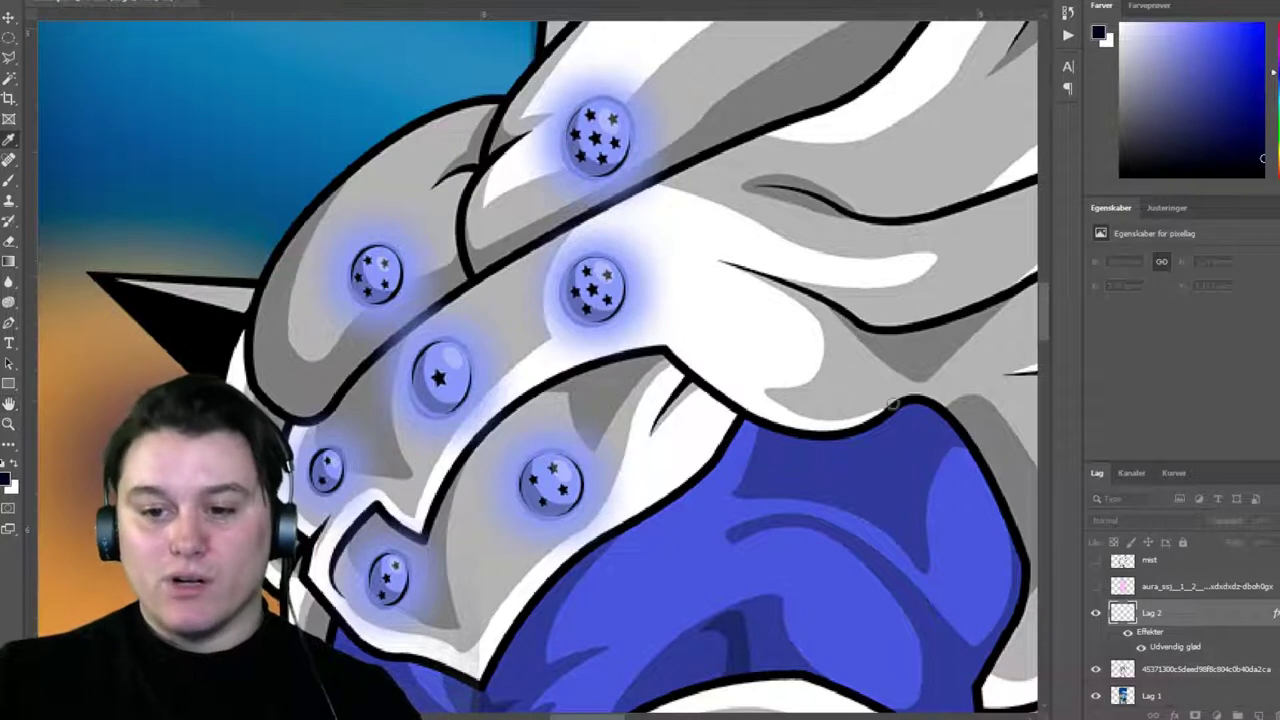
pyautogui.click(996, 462)
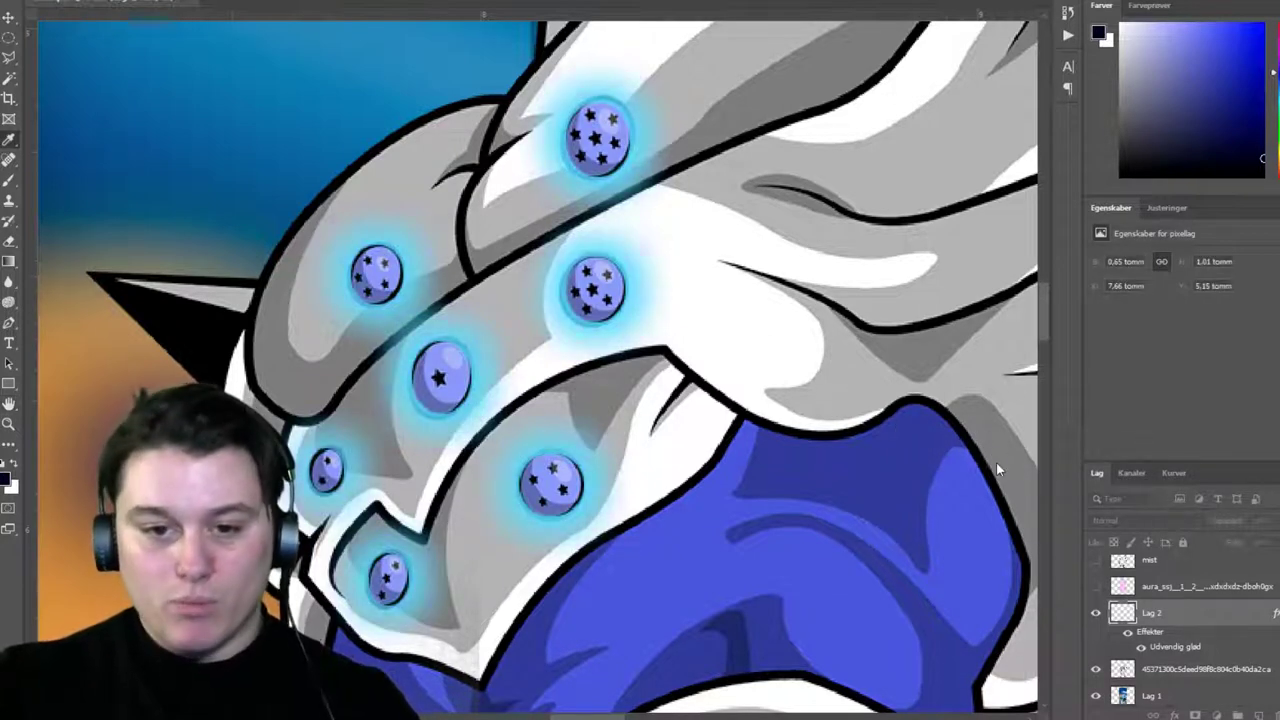
pyautogui.click(1003, 452)
pyautogui.press('h')
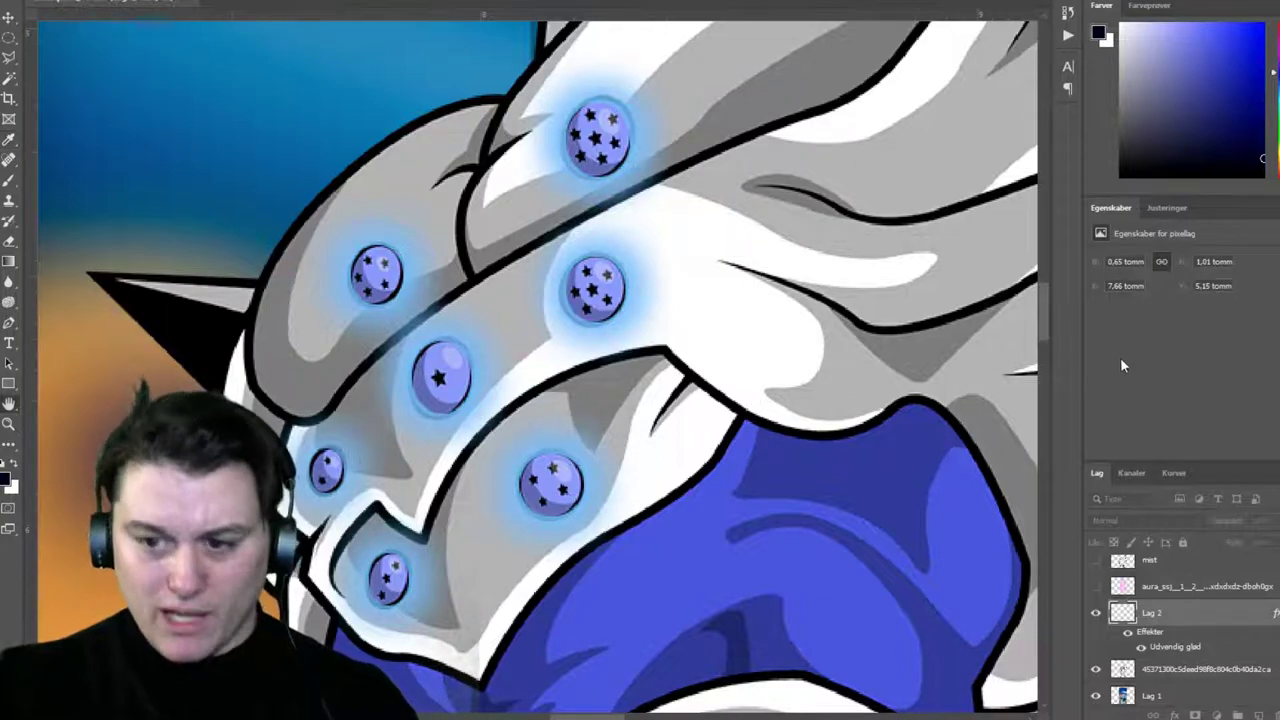
# Reopen Lag 2's outer glow settings and change it to a paler, wider blue glow across the character's chest.
pyautogui.scroll(-8, 895, 369)
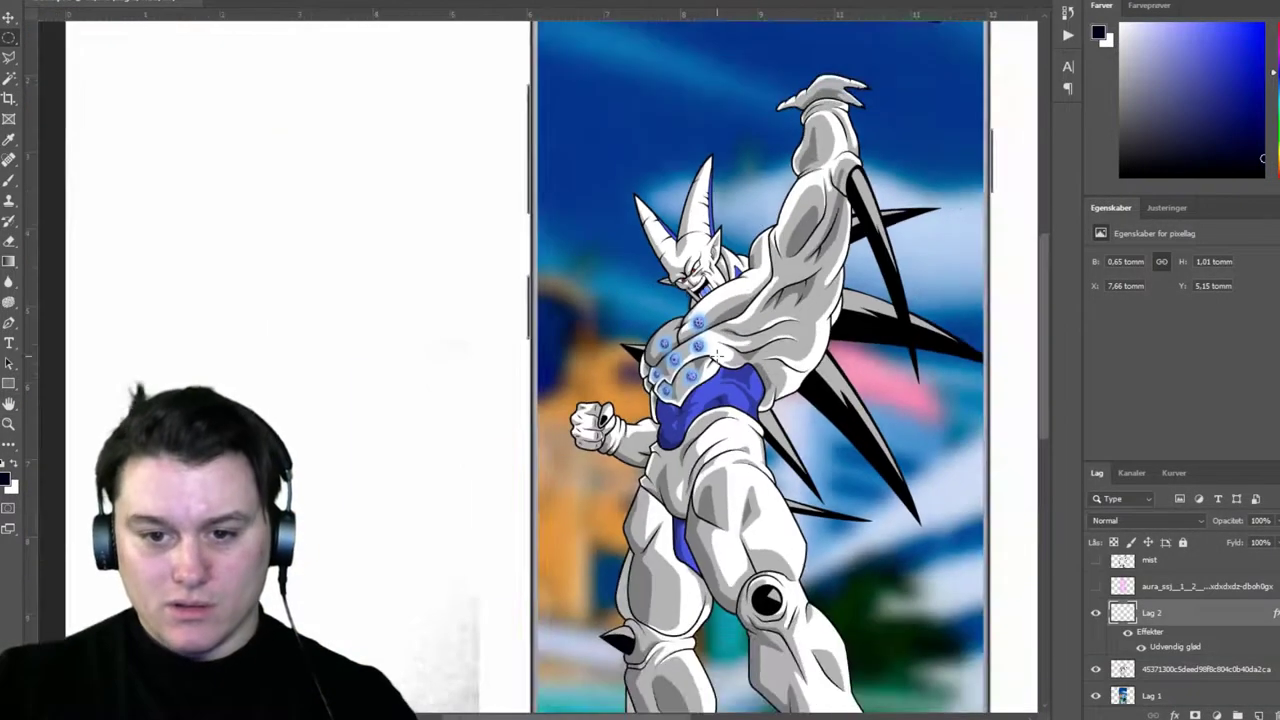
pyautogui.scroll(-3, 718, 356)
pyautogui.scroll(2, 736, 418)
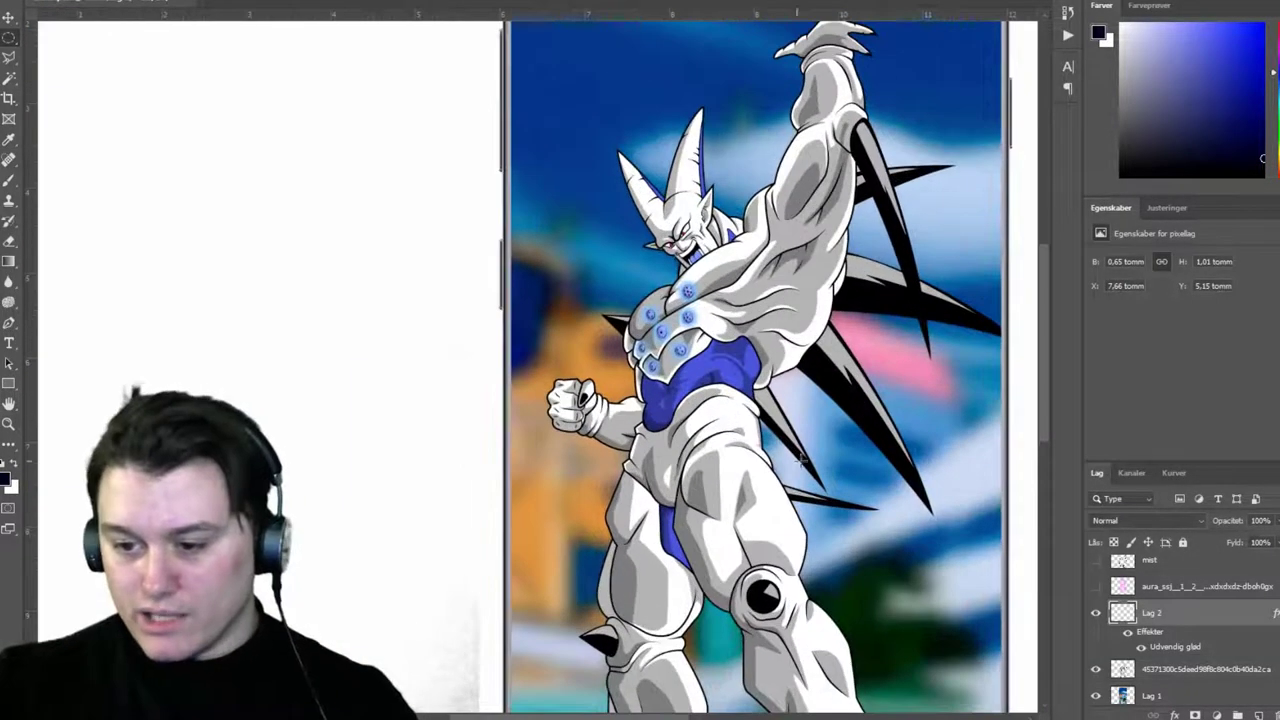
pyautogui.doubleClick(1179, 648)
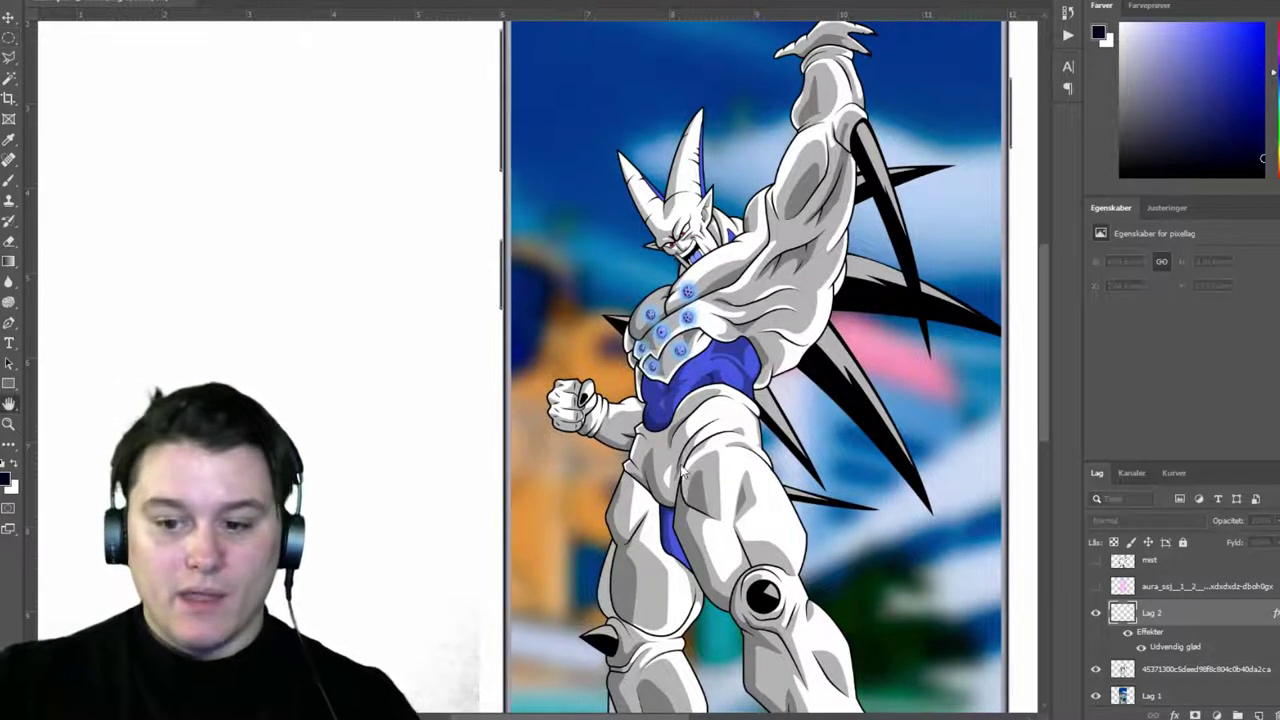
pyautogui.click(936, 452)
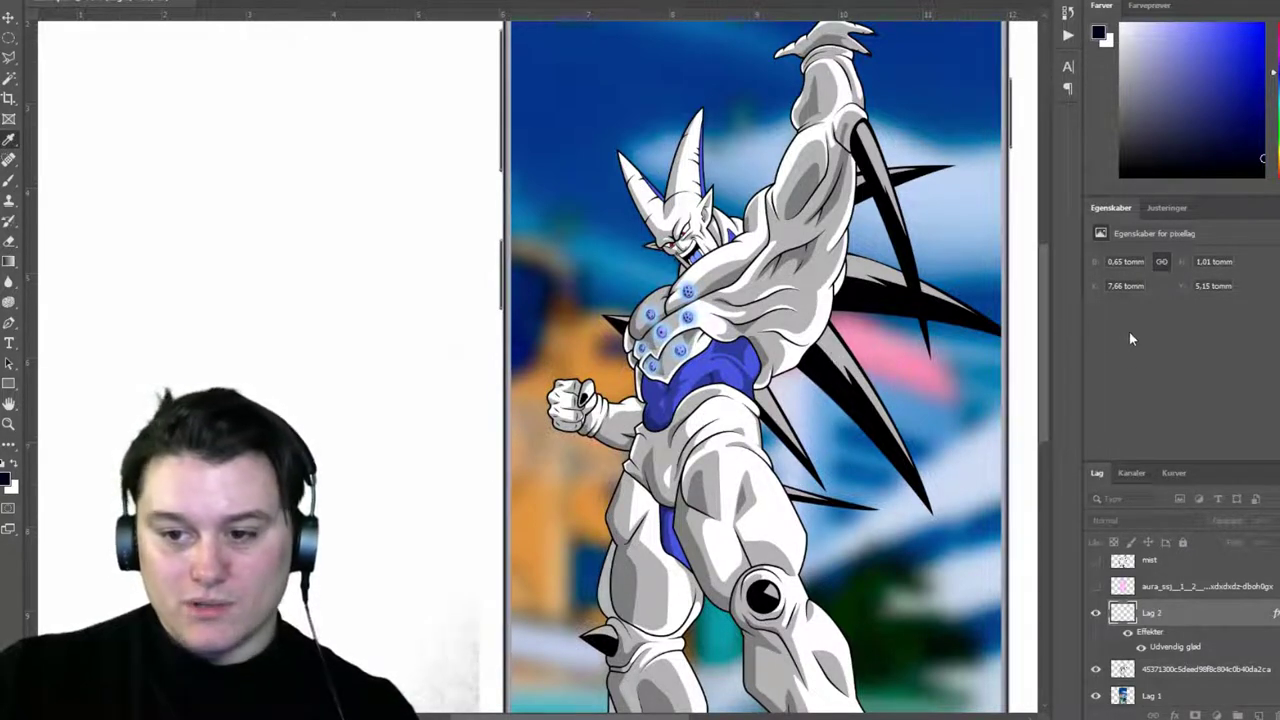
pyautogui.press('h')
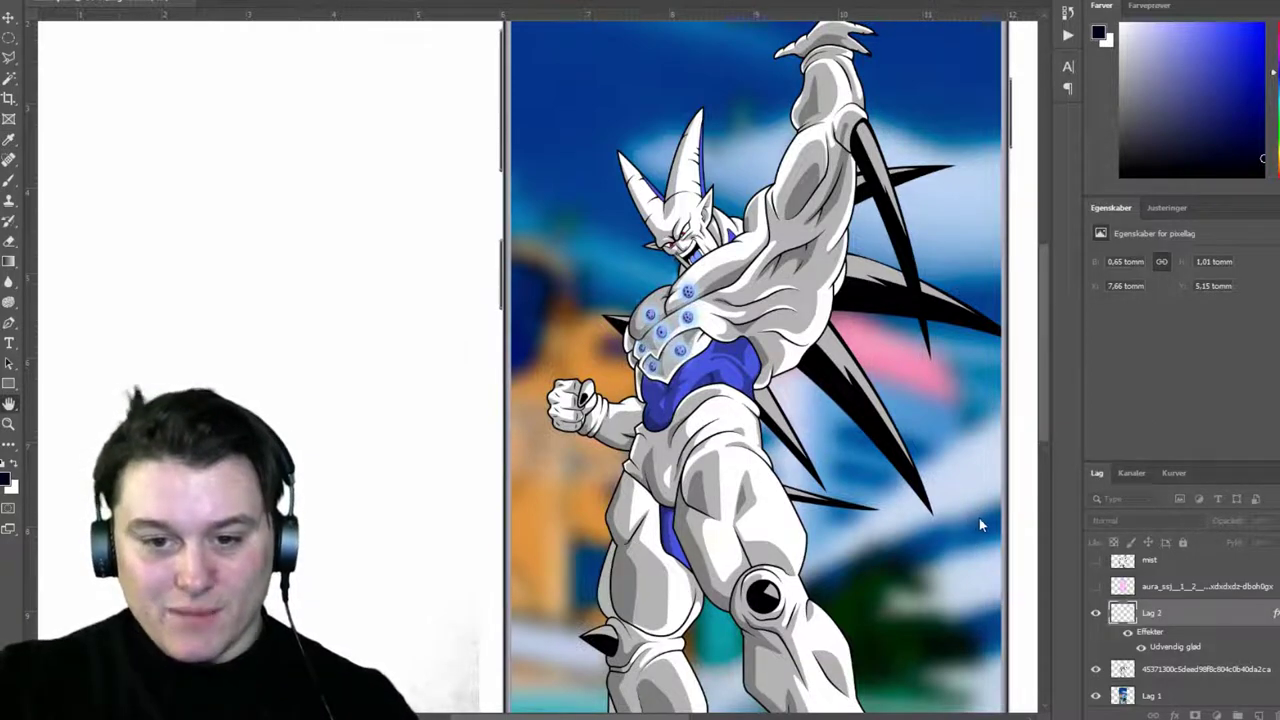
pyautogui.press('m')
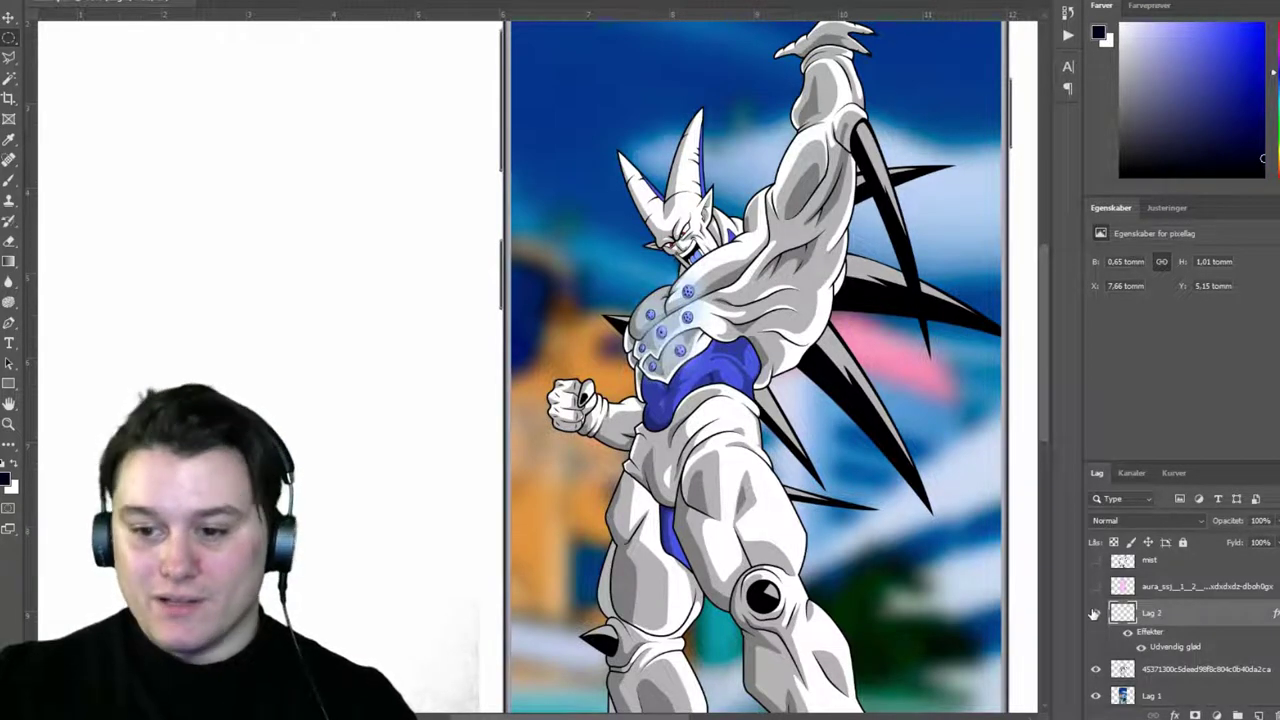
# Compare the artwork with Lag 2 hidden and shown, and examine the glow in the whole phone composition.
pyautogui.click(1095, 613)
pyautogui.click(1095, 613)
pyautogui.scroll(-1, 758, 424)
pyautogui.moveTo(813, 448); pyautogui.dragTo(672, 393)
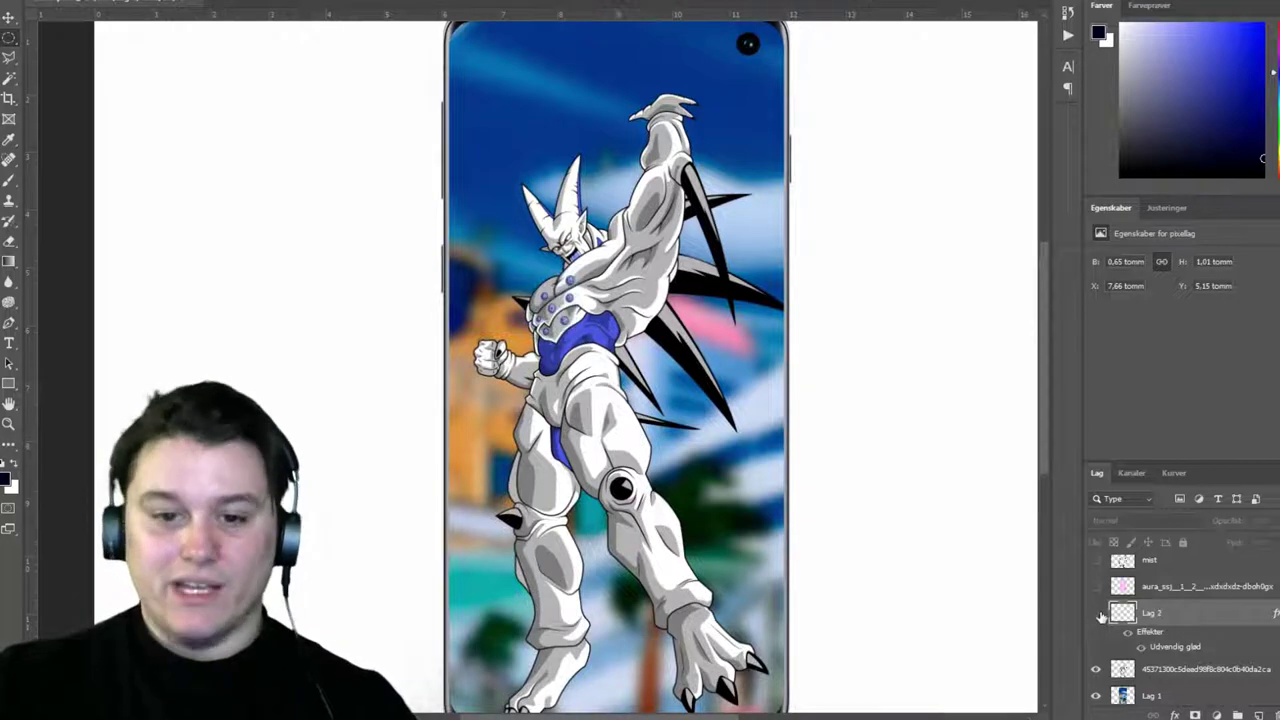
pyautogui.scroll(-3, 655, 460)
pyautogui.scroll(1, 714, 457)
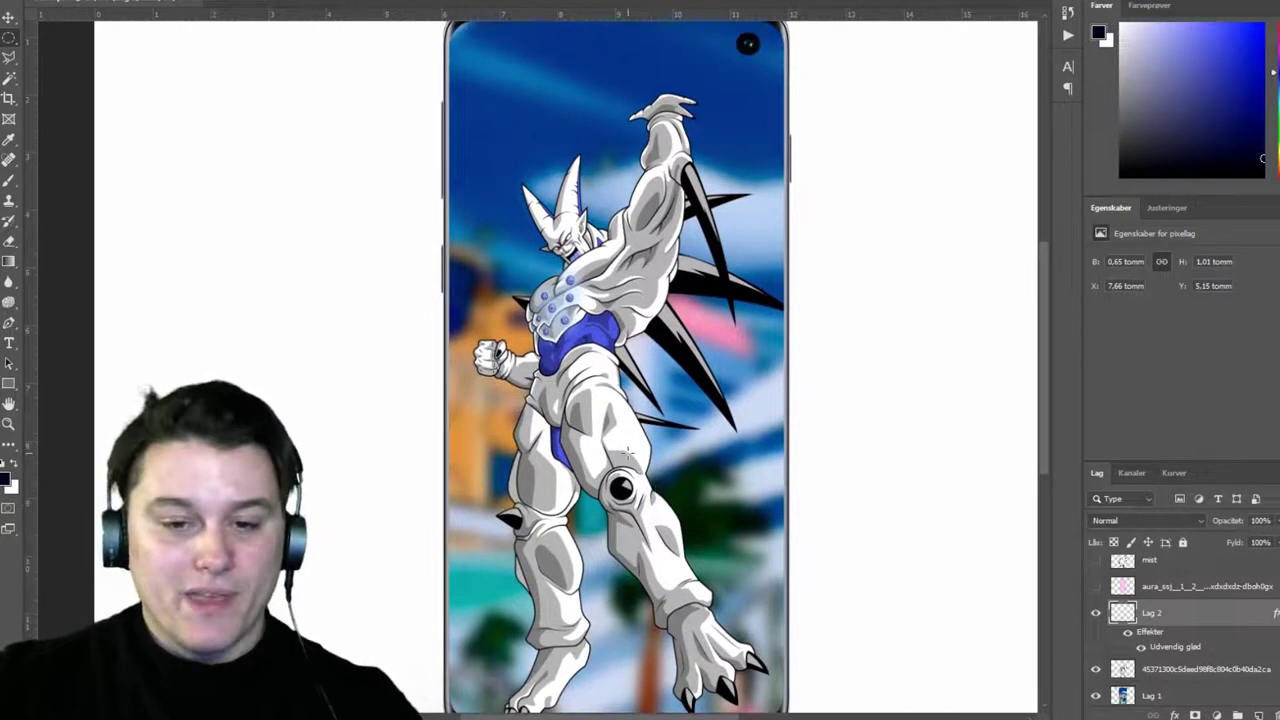
pyautogui.scroll(-1, 714, 457)
pyautogui.scroll(1, 1158, 593)
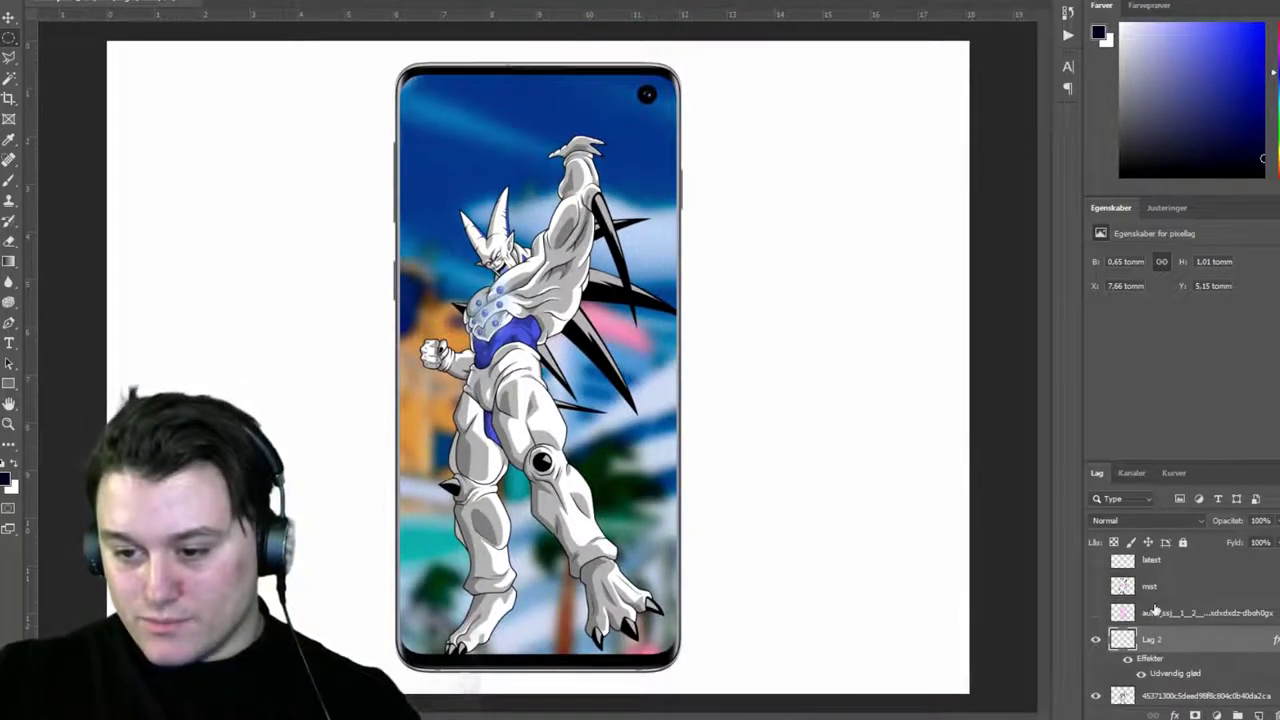
# Show the aura layer, place it beneath the character layer, and move the aura down to about Y 1.52 inches.
pyautogui.click(1095, 613)
pyautogui.moveTo(1166, 620); pyautogui.dragTo(1182, 700)
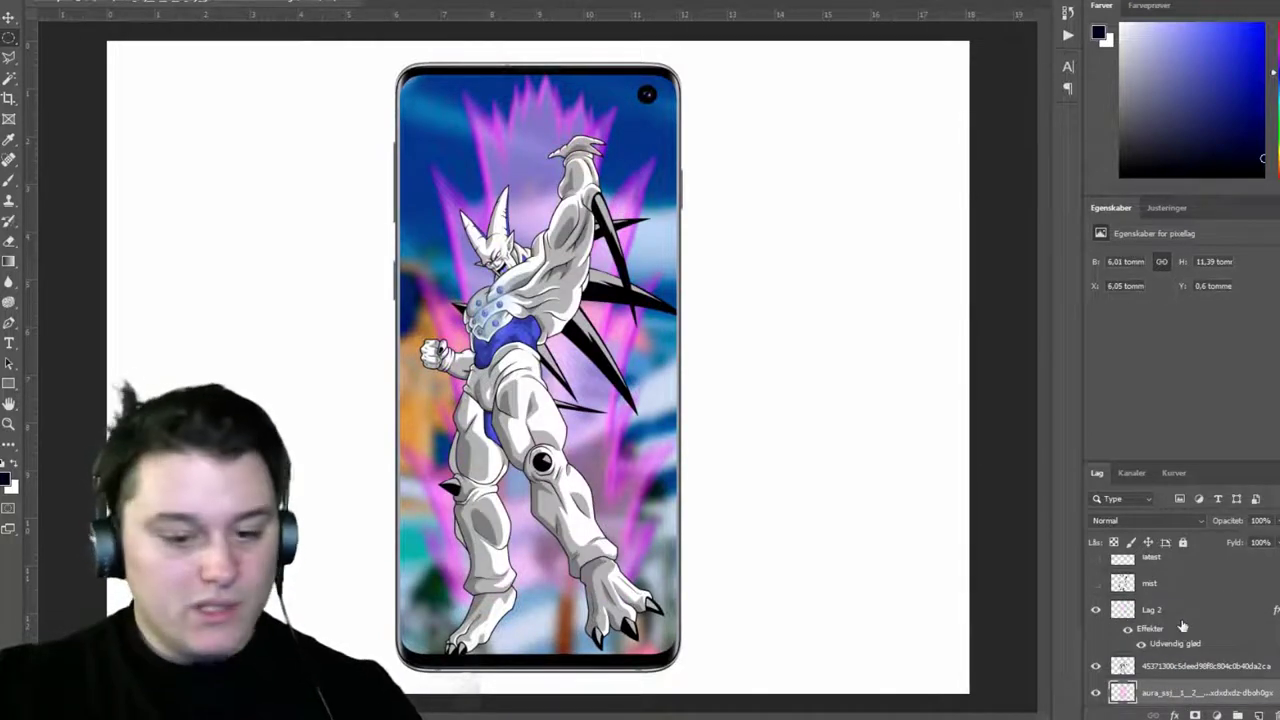
pyautogui.hotkey('ctrl', 't')
pyautogui.moveTo(594, 394); pyautogui.dragTo(591, 437)
pyautogui.press('Return')
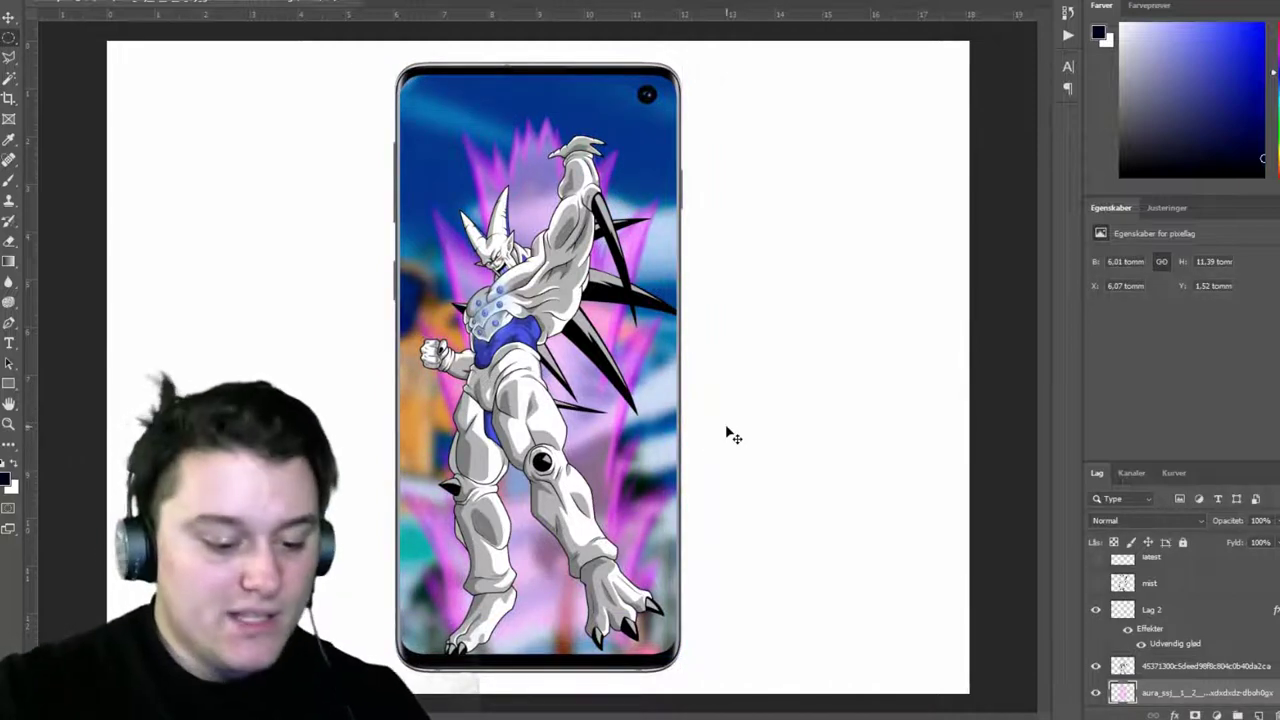
# Desaturate the pink aura and tint it pale blue with Hue/Saturation.
pyautogui.hotkey('ctrl', 'shift', 'u')
pyautogui.hotkey('ctrl', 'u')
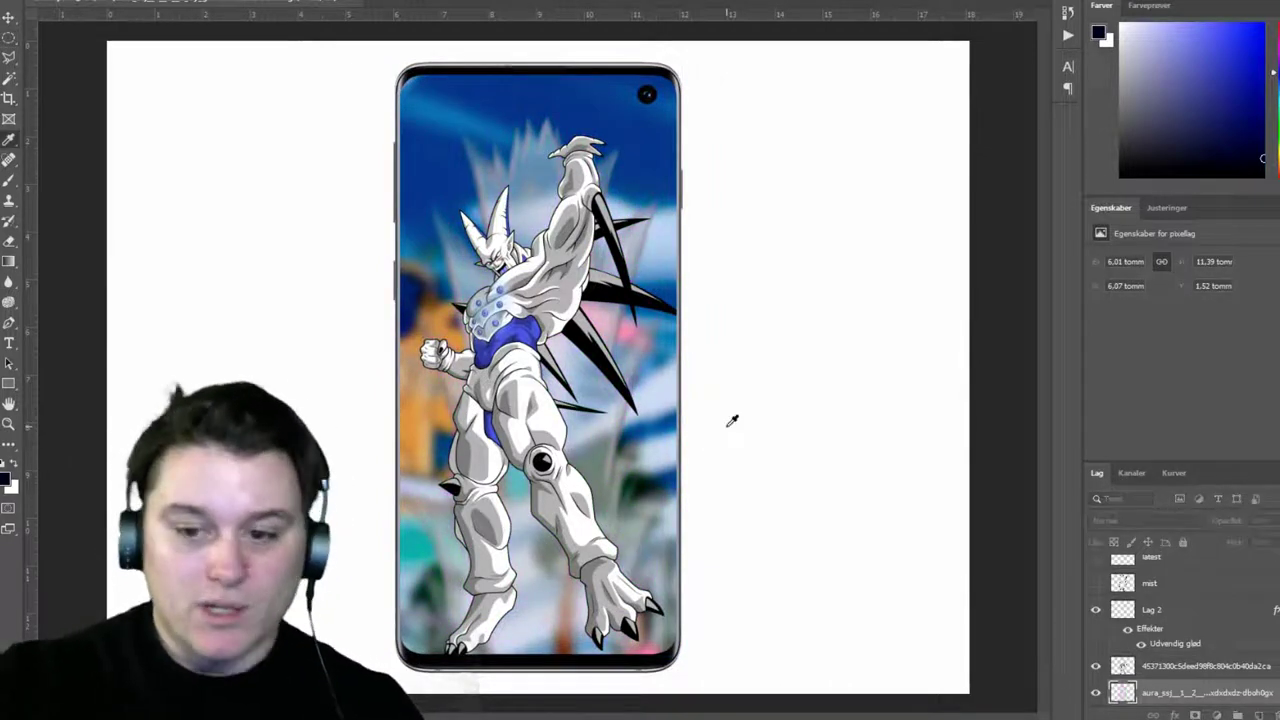
pyautogui.moveTo(1155, 478); pyautogui.dragTo(1045, 477)
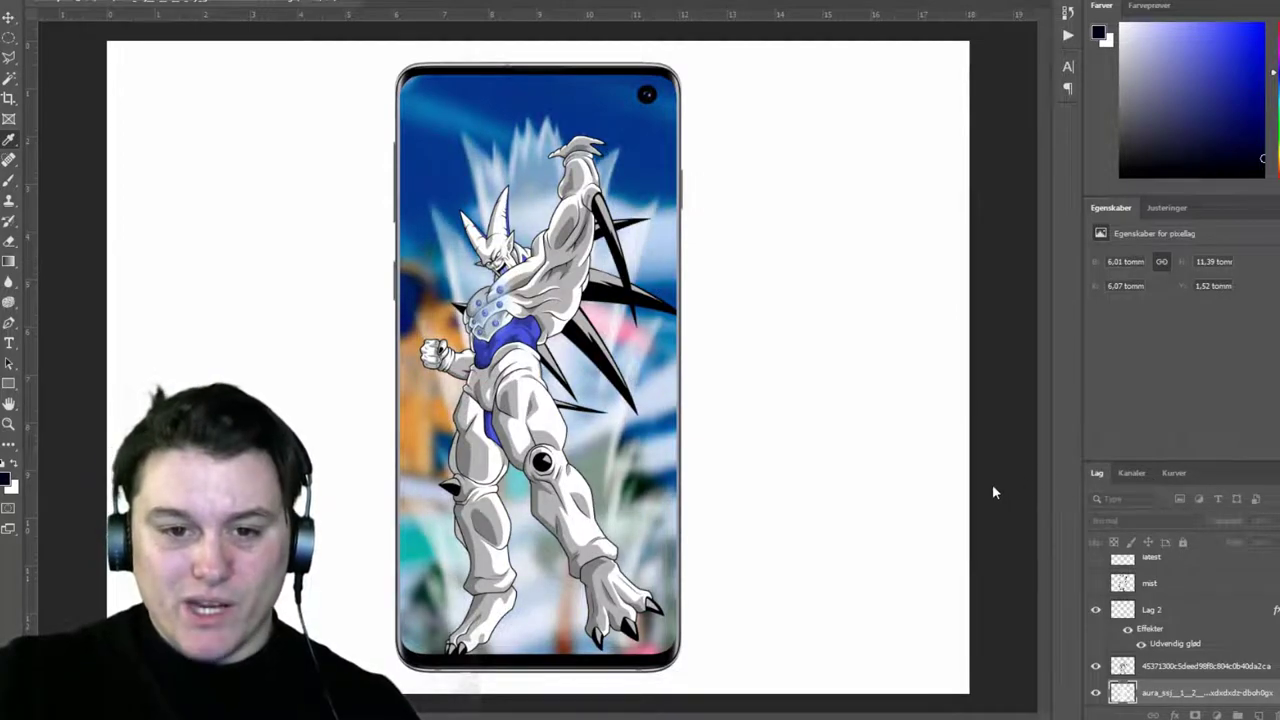
pyautogui.press('m')
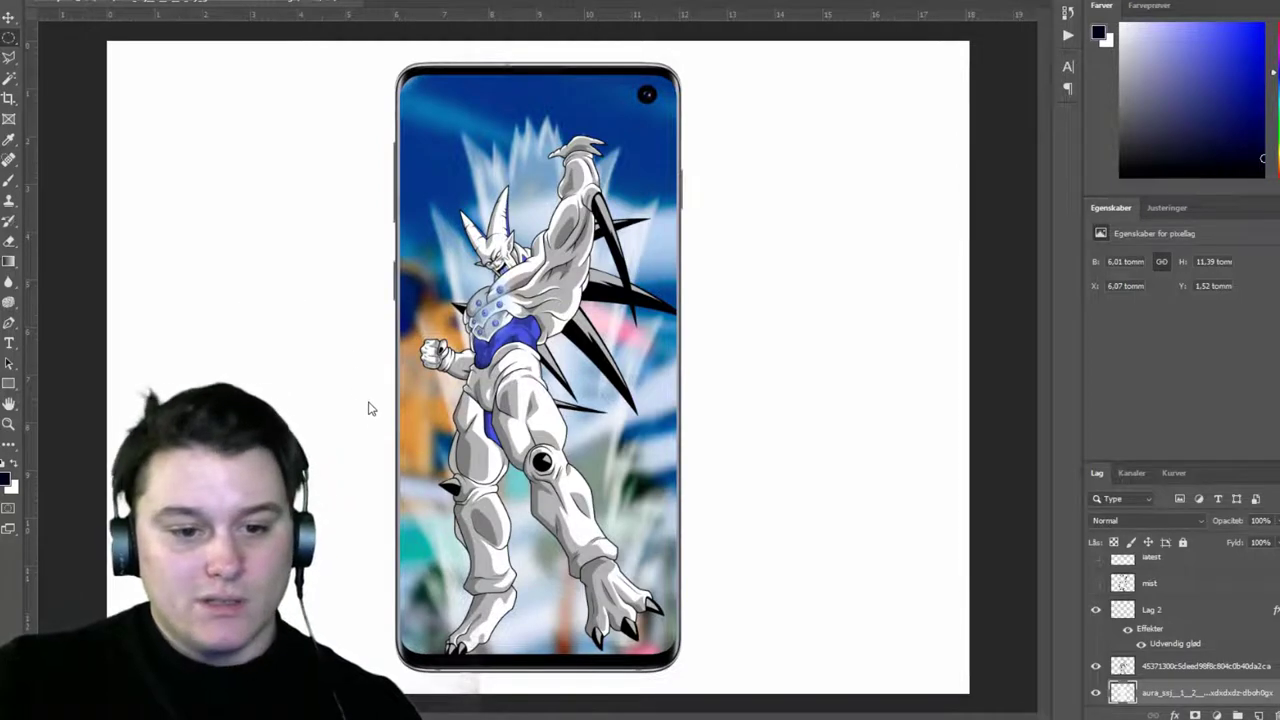
# Warp the aura inward along the character's back side and stretch its tip up towards the raised arm.
pyautogui.hotkey('ctrl', 't')
pyautogui.moveTo(432, 412); pyautogui.dragTo(426, 403)
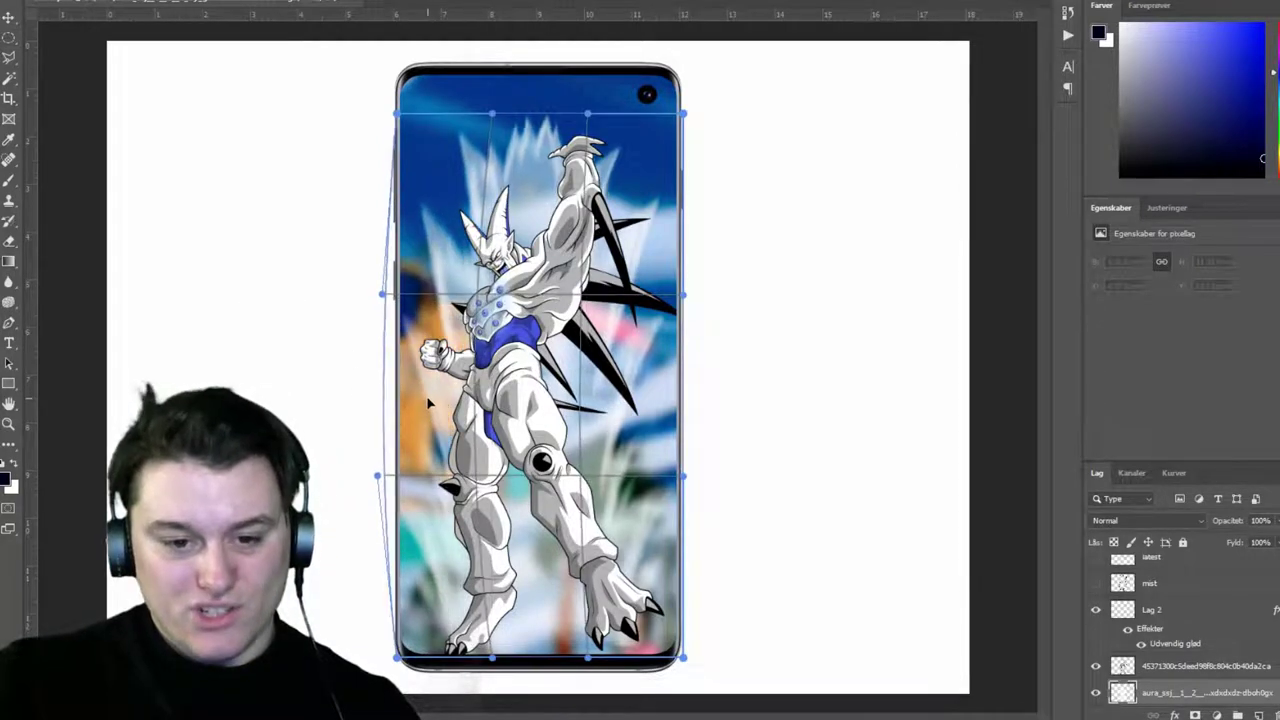
pyautogui.moveTo(492, 153); pyautogui.dragTo(496, 181)
pyautogui.moveTo(394, 374); pyautogui.dragTo(418, 352)
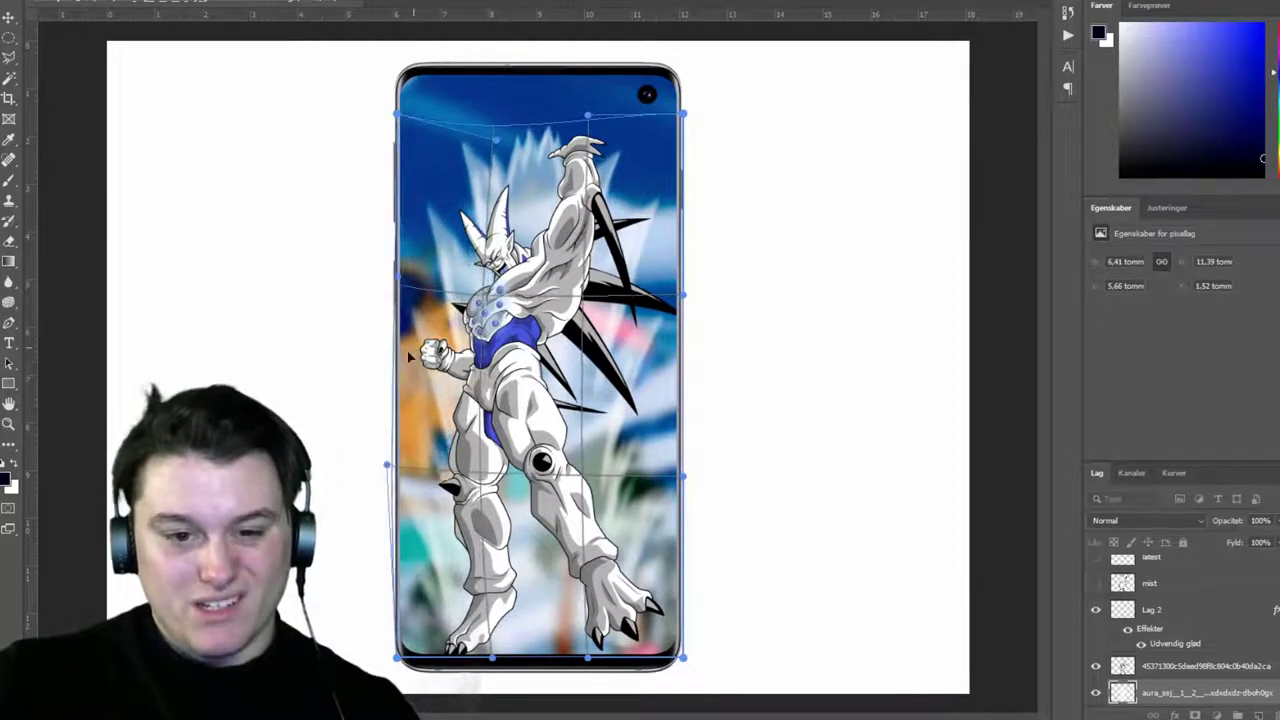
pyautogui.moveTo(586, 238); pyautogui.dragTo(578, 212)
pyautogui.moveTo(508, 186); pyautogui.dragTo(497, 215)
pyautogui.moveTo(590, 190); pyautogui.dragTo(592, 130)
pyautogui.moveTo(480, 188); pyautogui.dragTo(471, 202)
pyautogui.moveTo(600, 398); pyautogui.dragTo(584, 434)
pyautogui.press('Return')
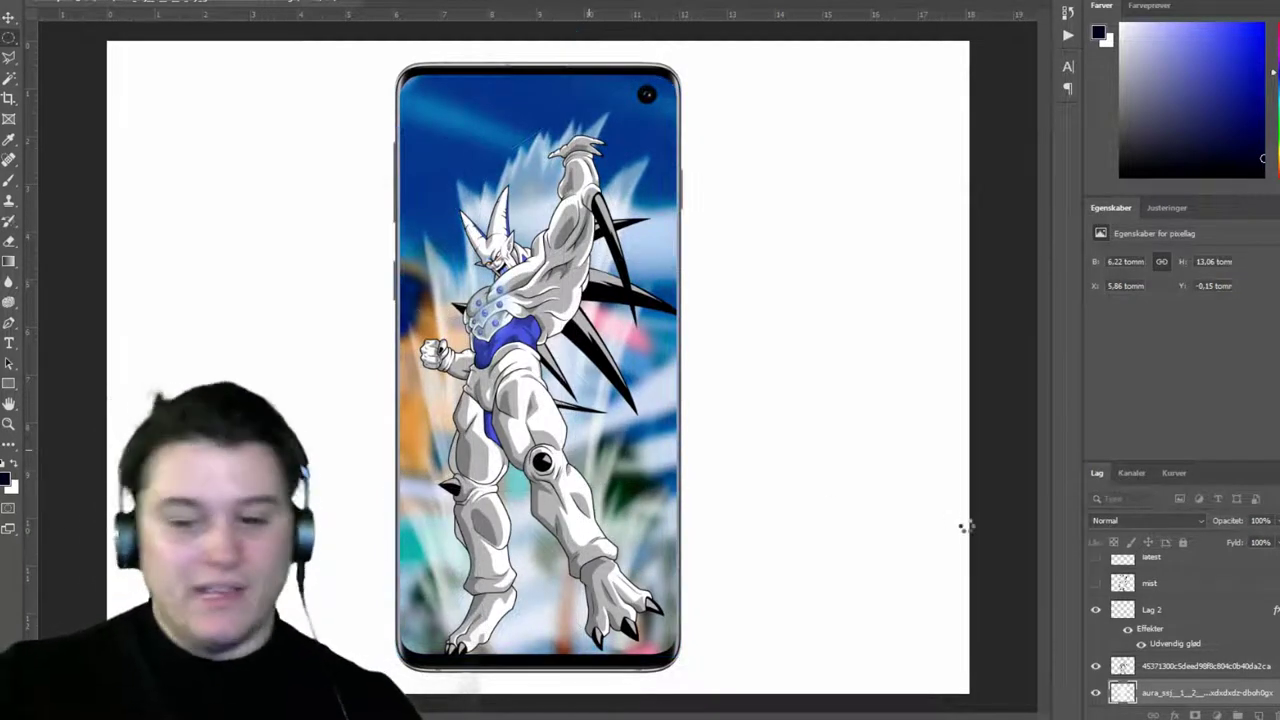
# Compare the artwork with the black-streaked mist layer shown and hidden, leaving the layer hidden.
pyautogui.scroll(1, 1150, 640)
pyautogui.click(1096, 610)
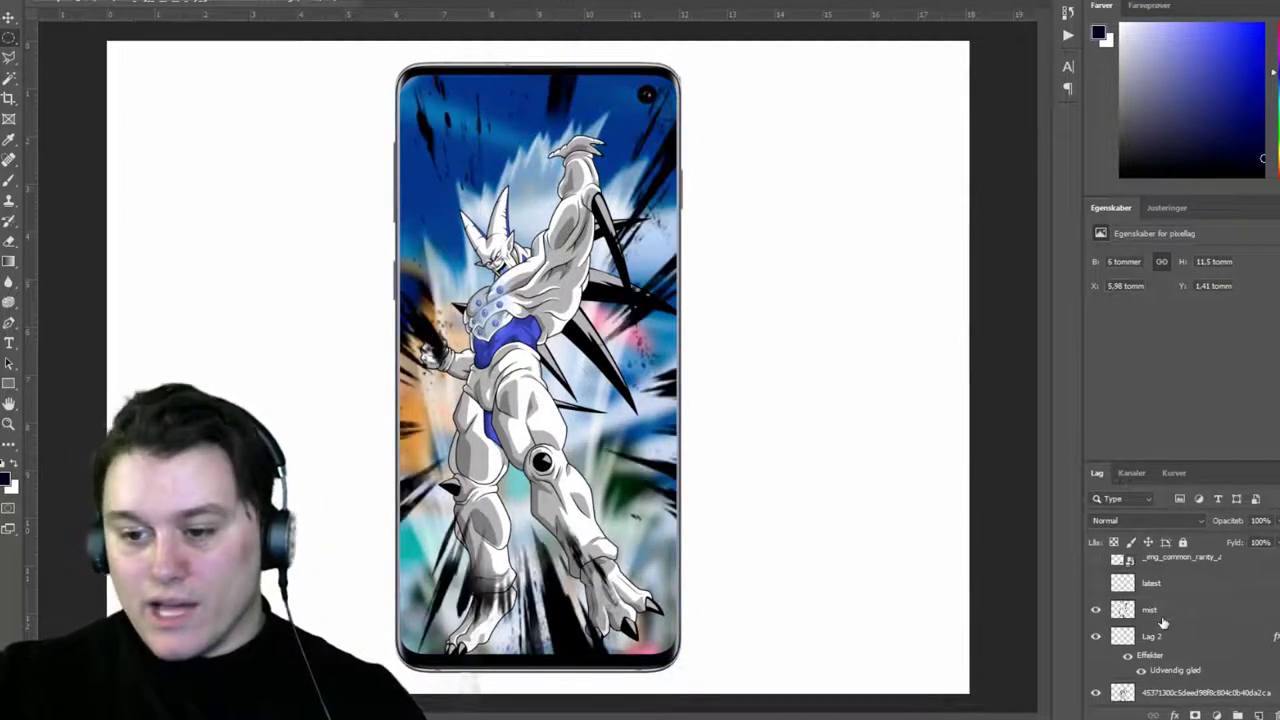
pyautogui.click(1155, 615)
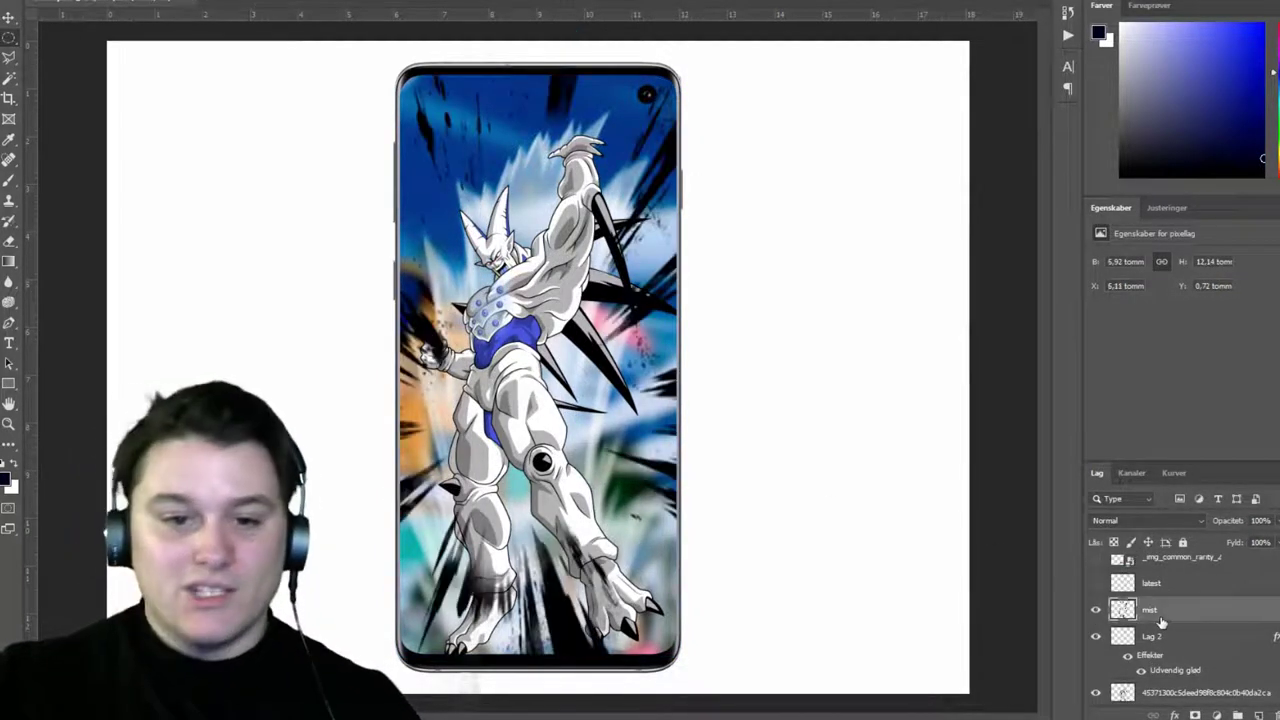
pyautogui.click(1094, 612)
pyautogui.click(1096, 611)
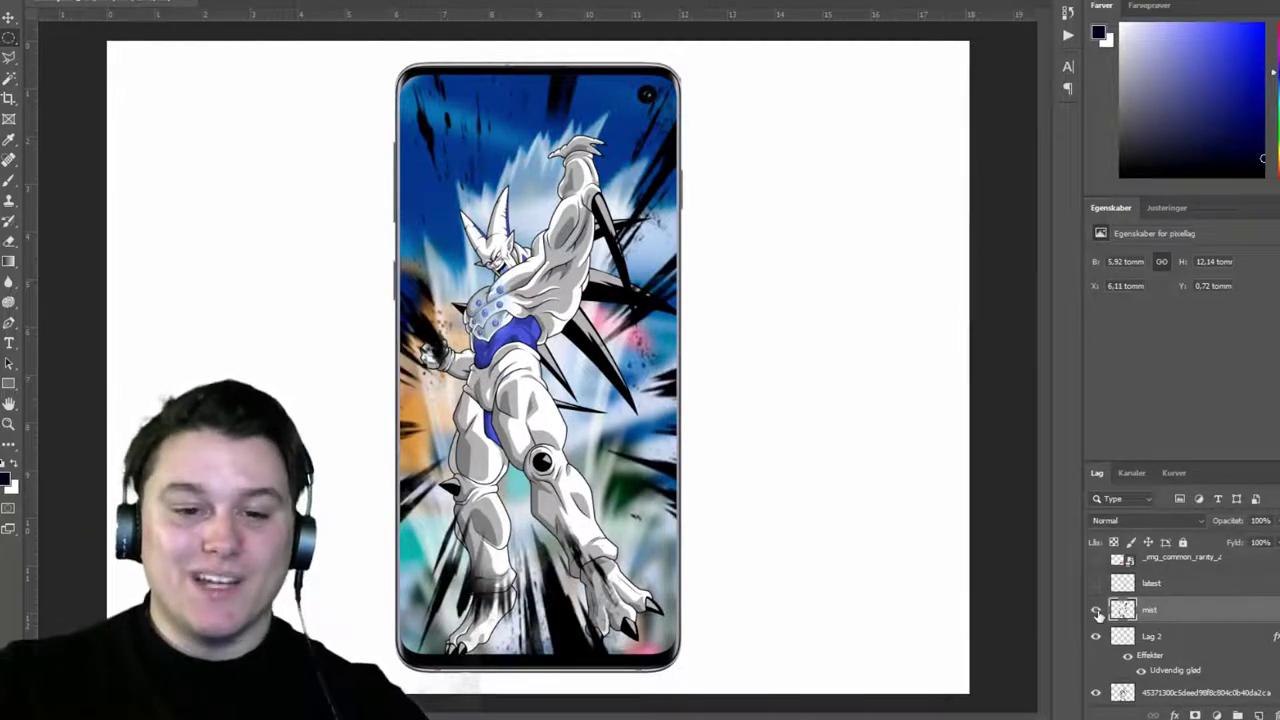
pyautogui.click(1097, 612)
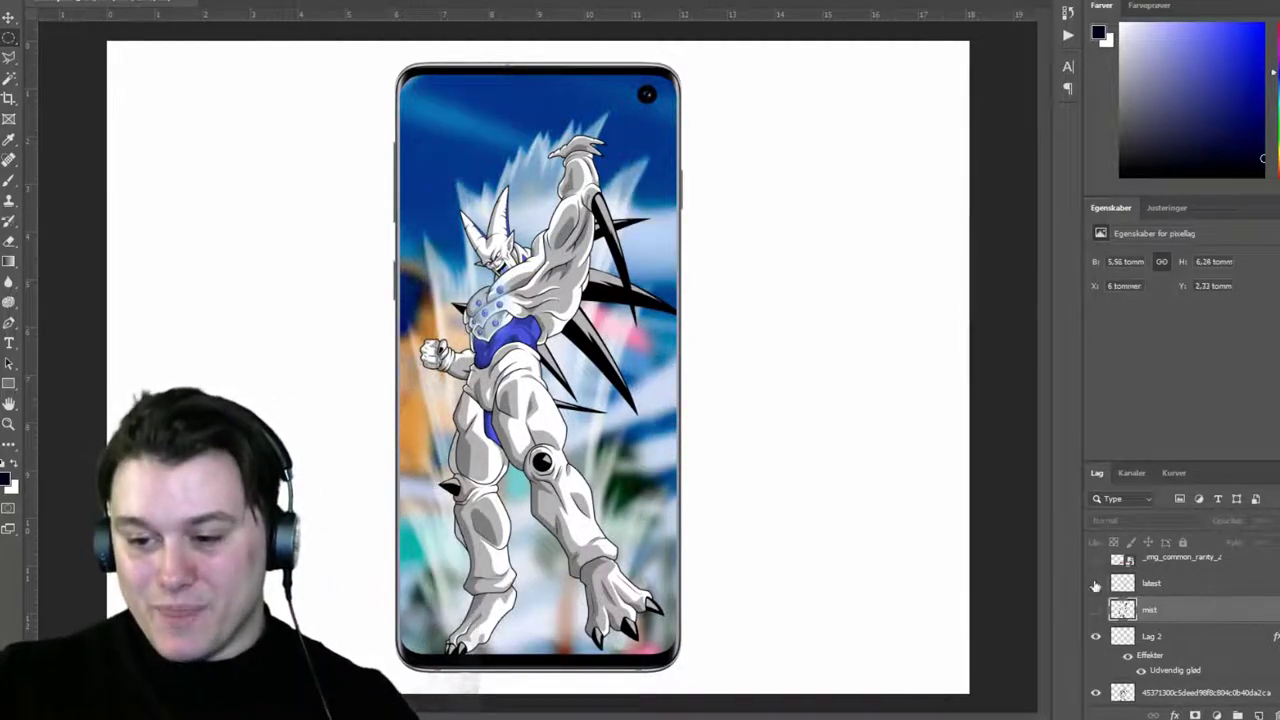
# Show the energy swirls on the layer latest and lower and resize them around the body to about 5.41 by 6.1 inches.
pyautogui.click(1157, 588)
pyautogui.click(1095, 584)
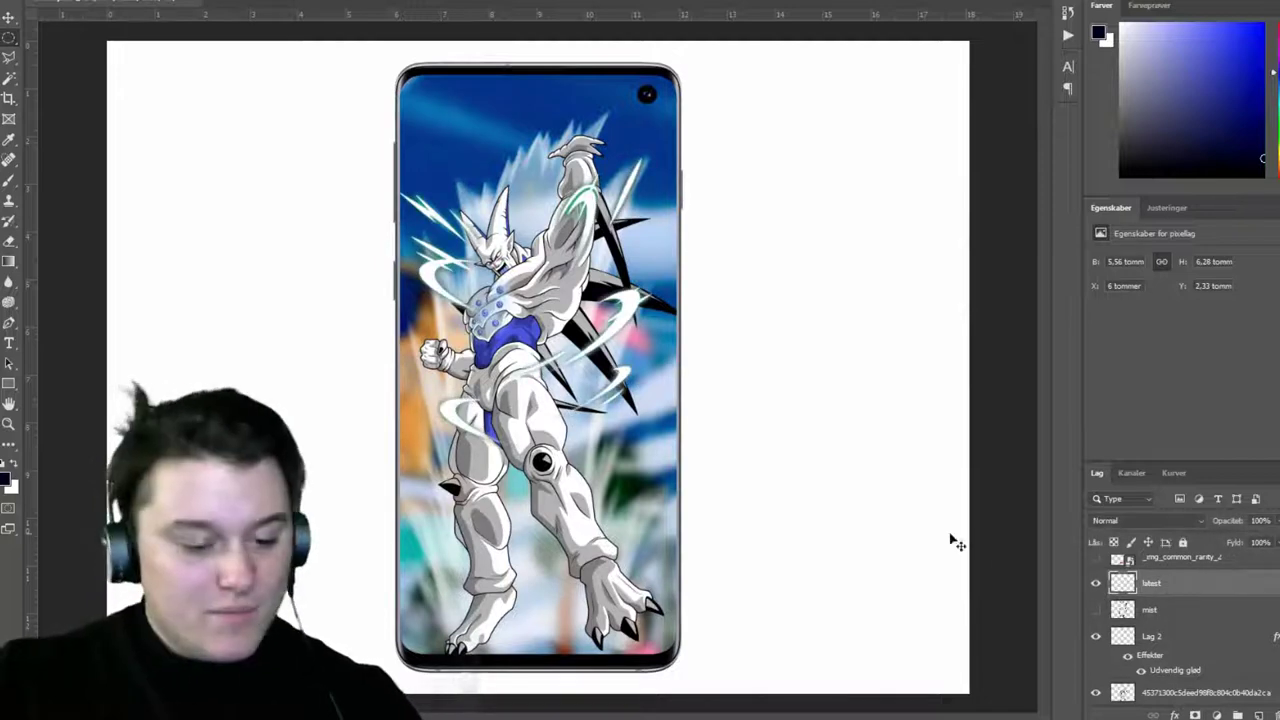
pyautogui.hotkey('ctrl', 't')
pyautogui.moveTo(593, 400); pyautogui.dragTo(581, 434)
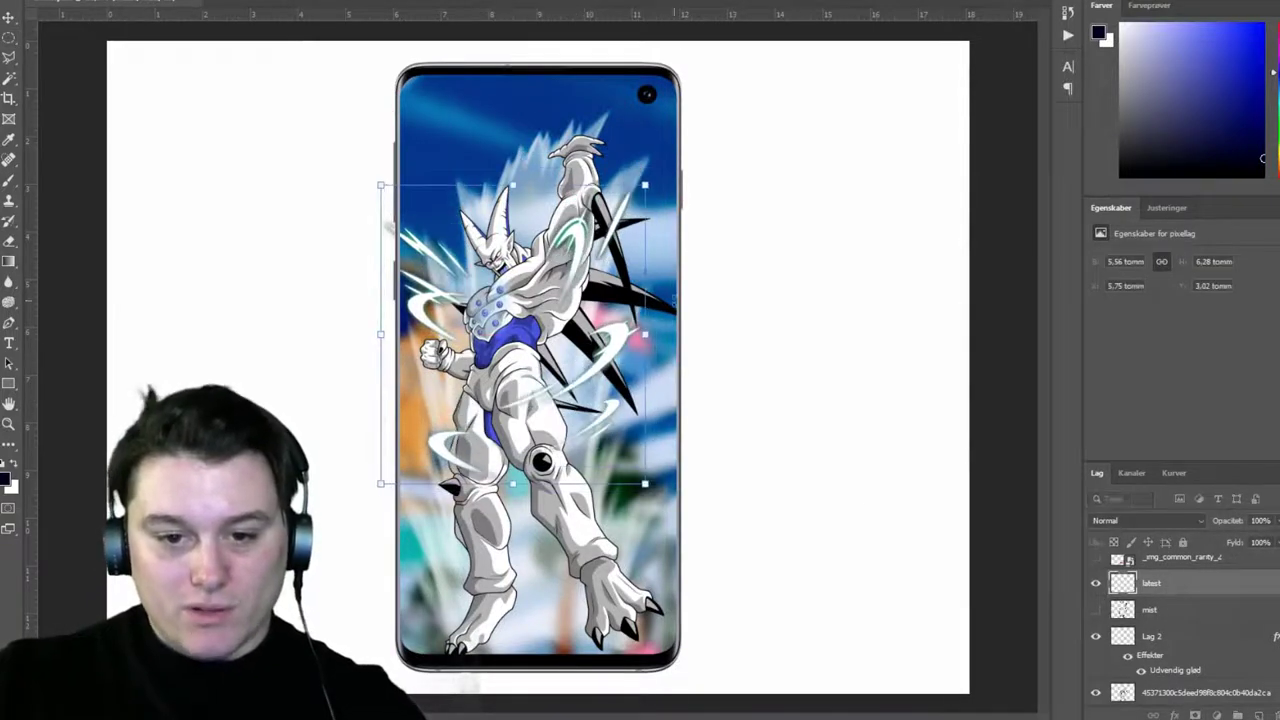
pyautogui.moveTo(660, 177); pyautogui.dragTo(668, 190)
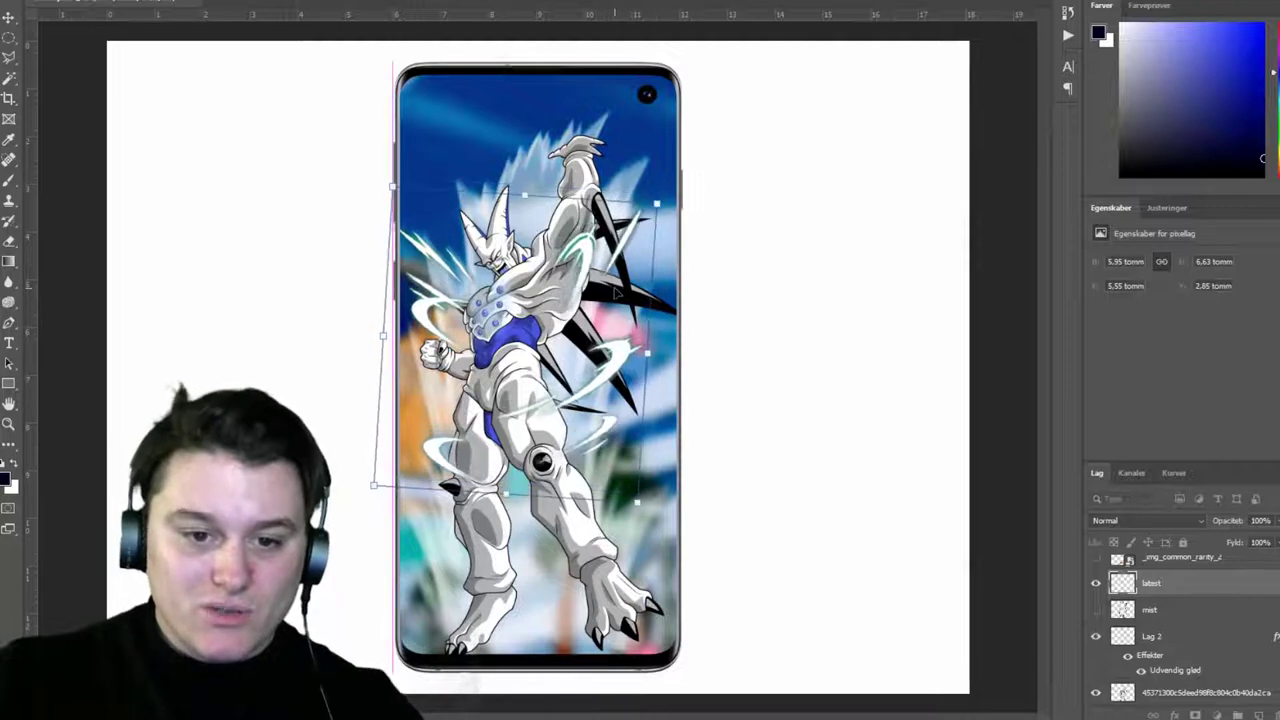
pyautogui.press('Return')
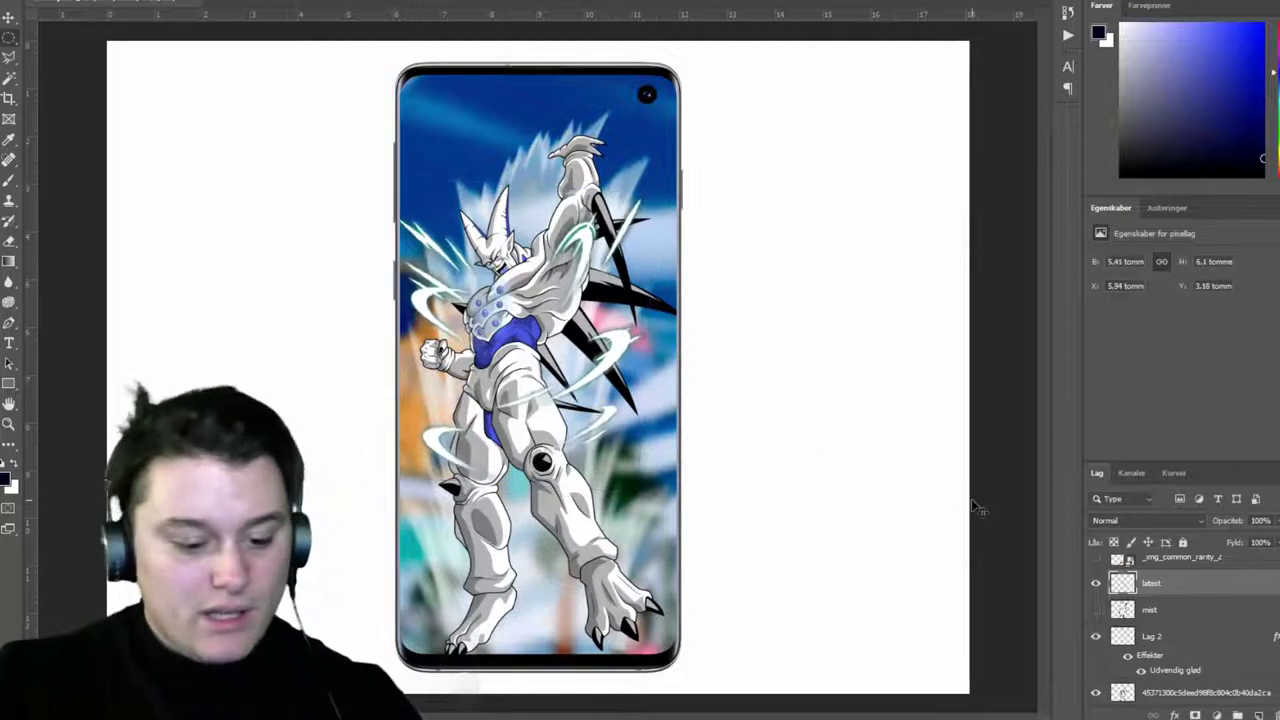
# Shift the energy swirls' hue from green to blue and briefly preview the _img_common_rarity_2 layer.
pyautogui.hotkey('ctrl', 'u')
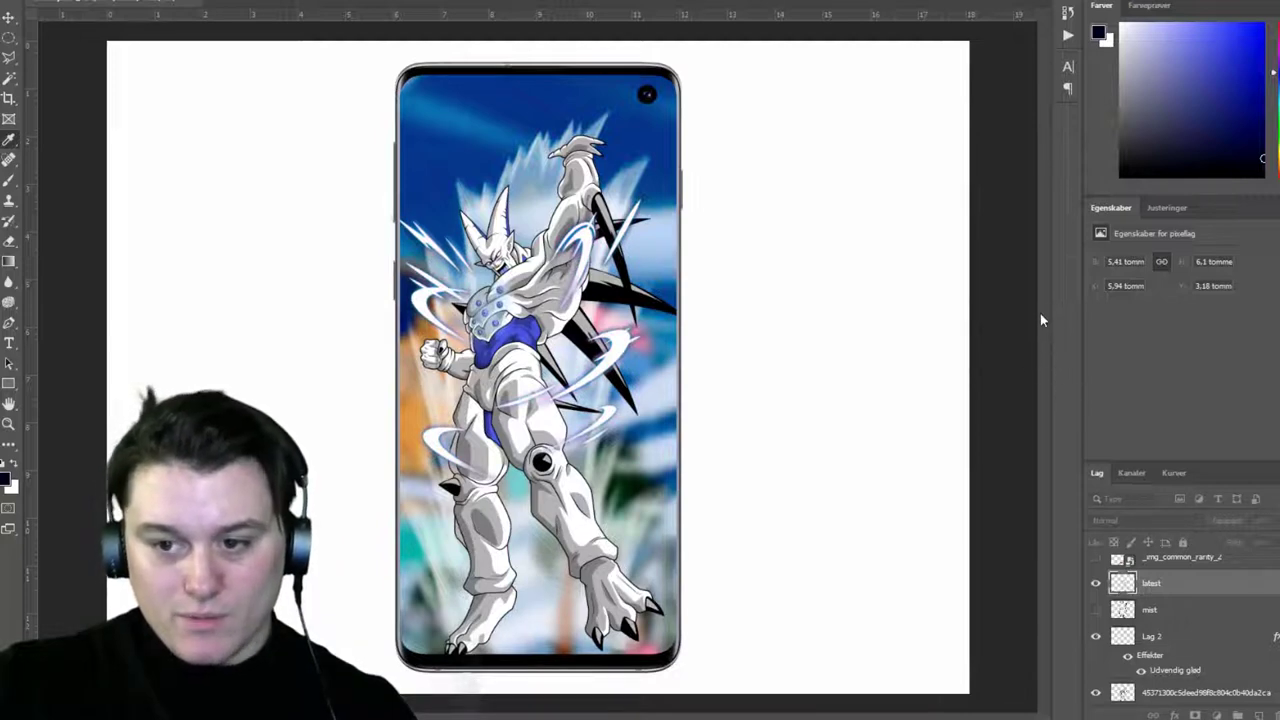
pyautogui.click(1204, 243)
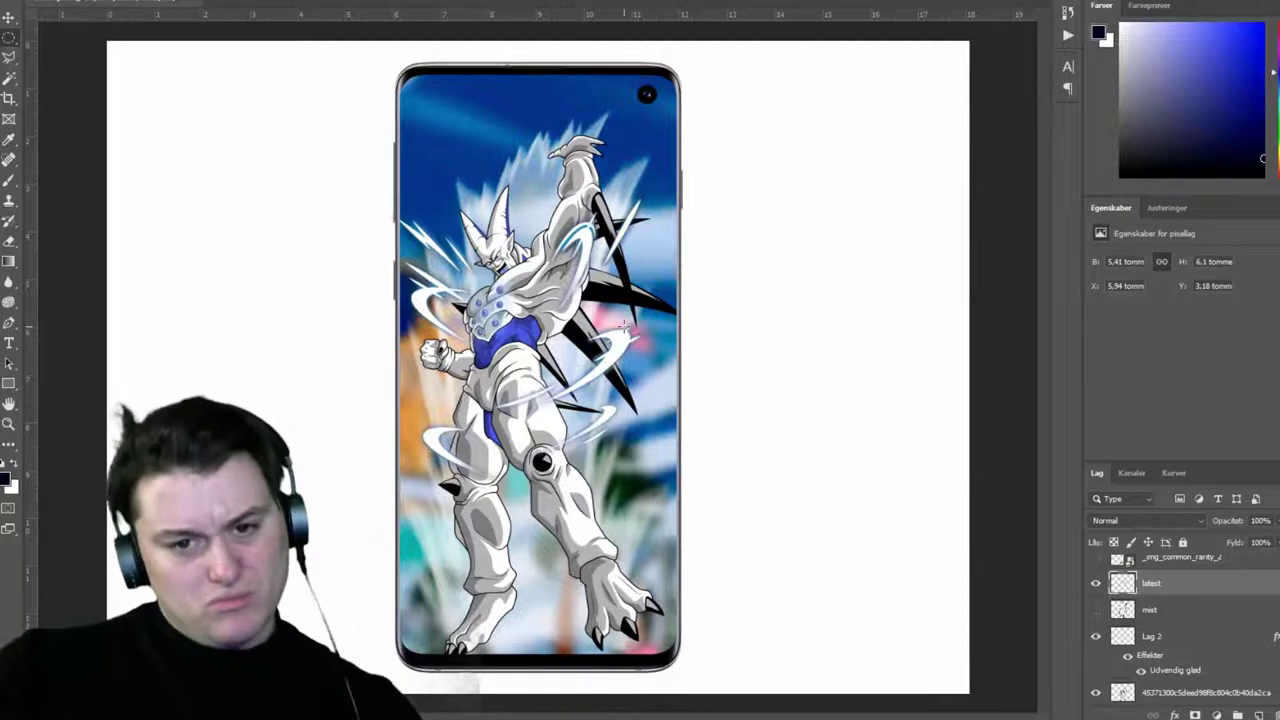
pyautogui.scroll(1, 1182, 655)
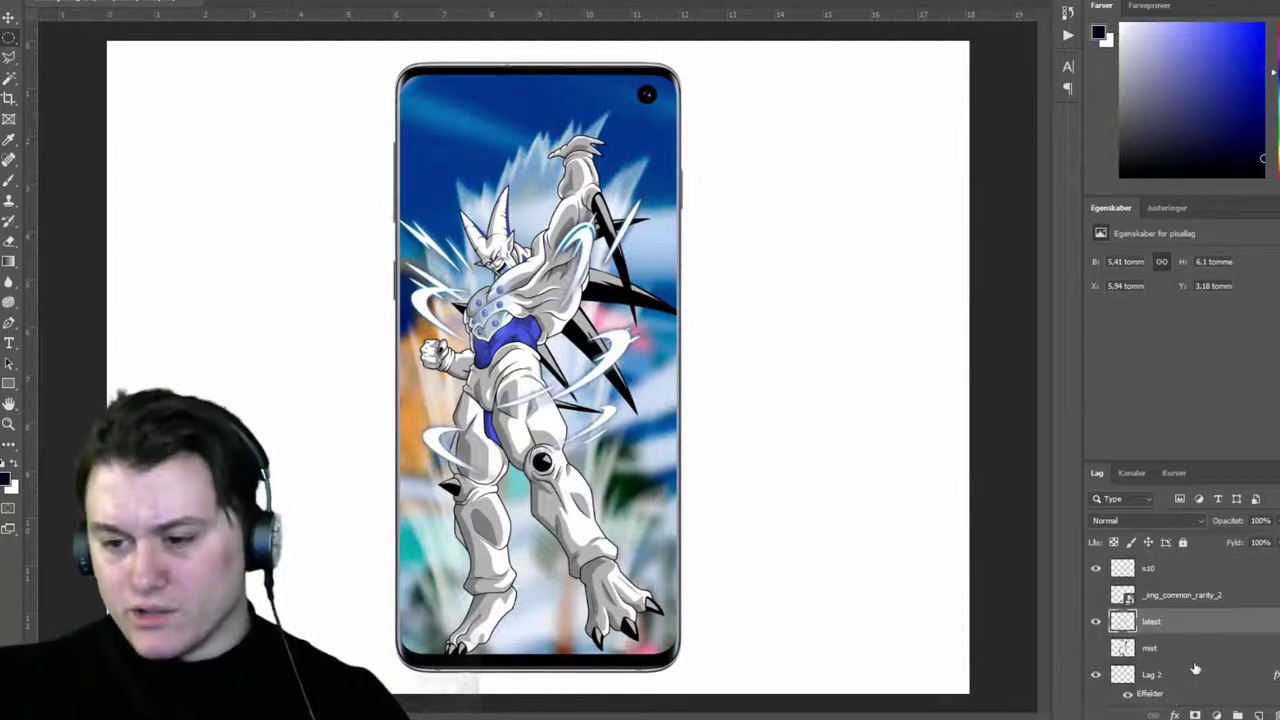
pyautogui.click(1095, 595)
pyautogui.click(1095, 595)
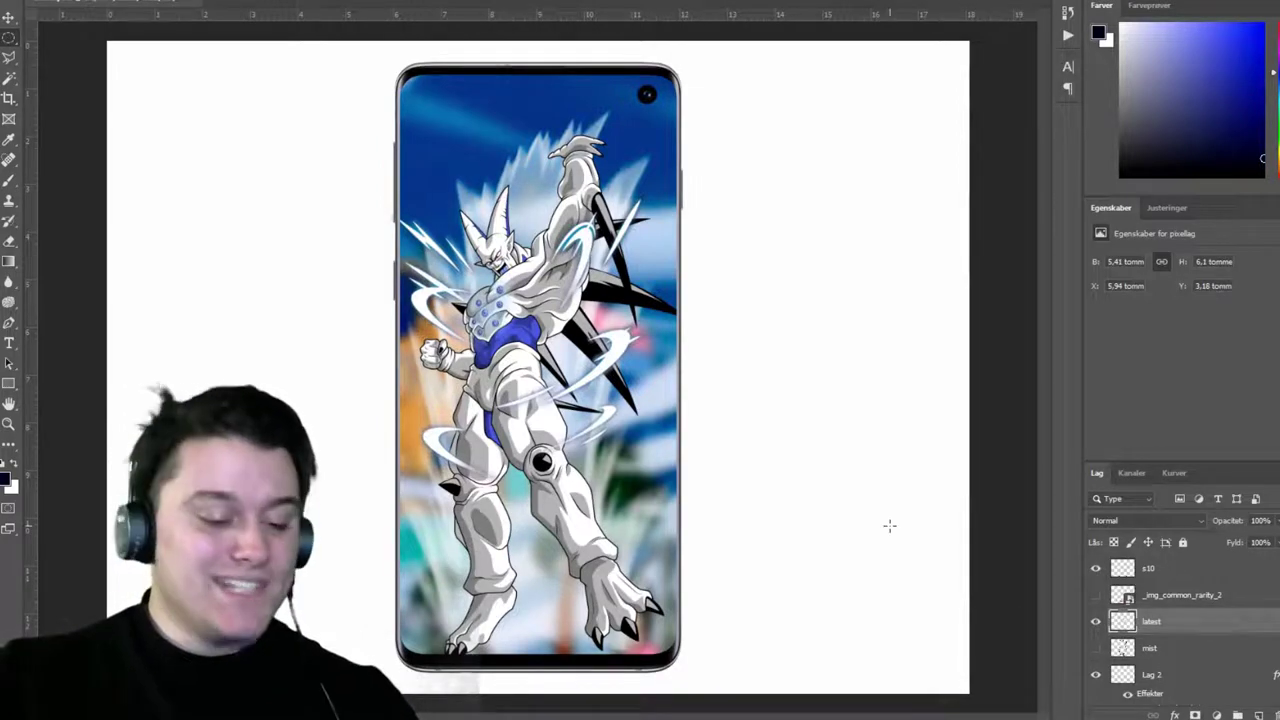
# Switch to After Effects and move Goku.psd below both lightning green-screen clips in Comp 1.
pyautogui.hotkey('alt', 'Tab')
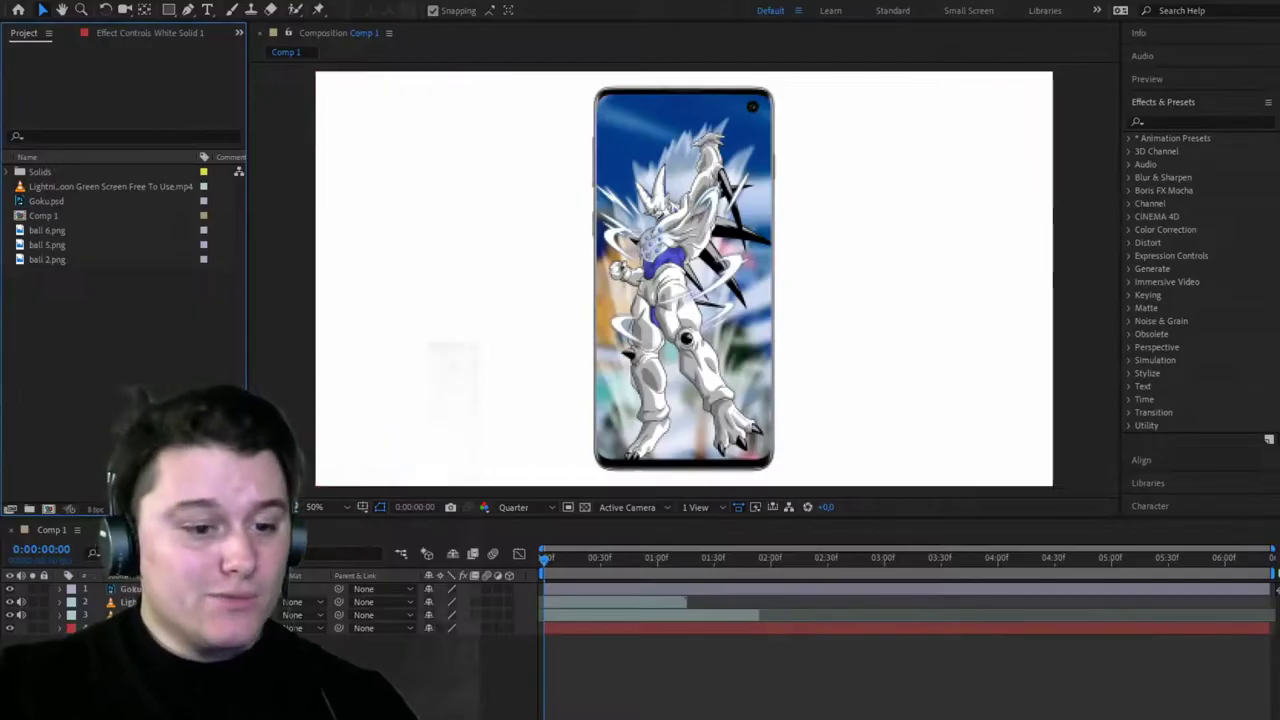
pyautogui.click(328, 625)
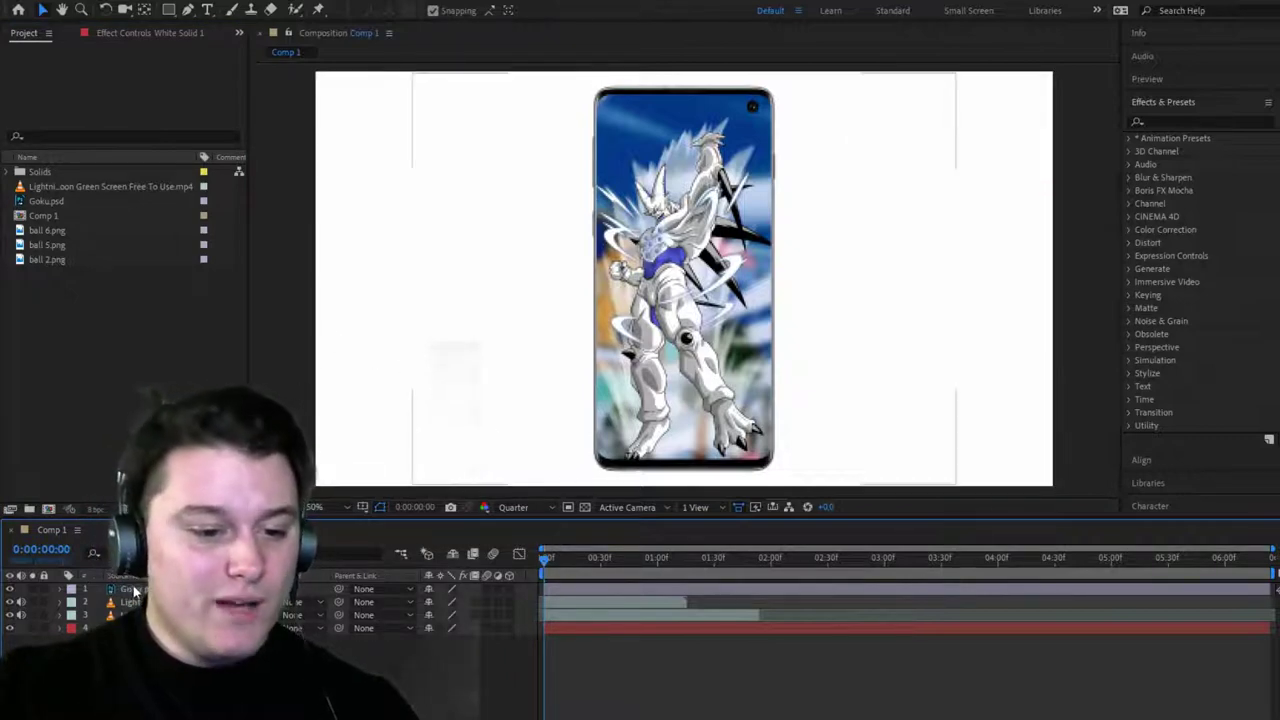
pyautogui.moveTo(134, 589); pyautogui.dragTo(134, 621)
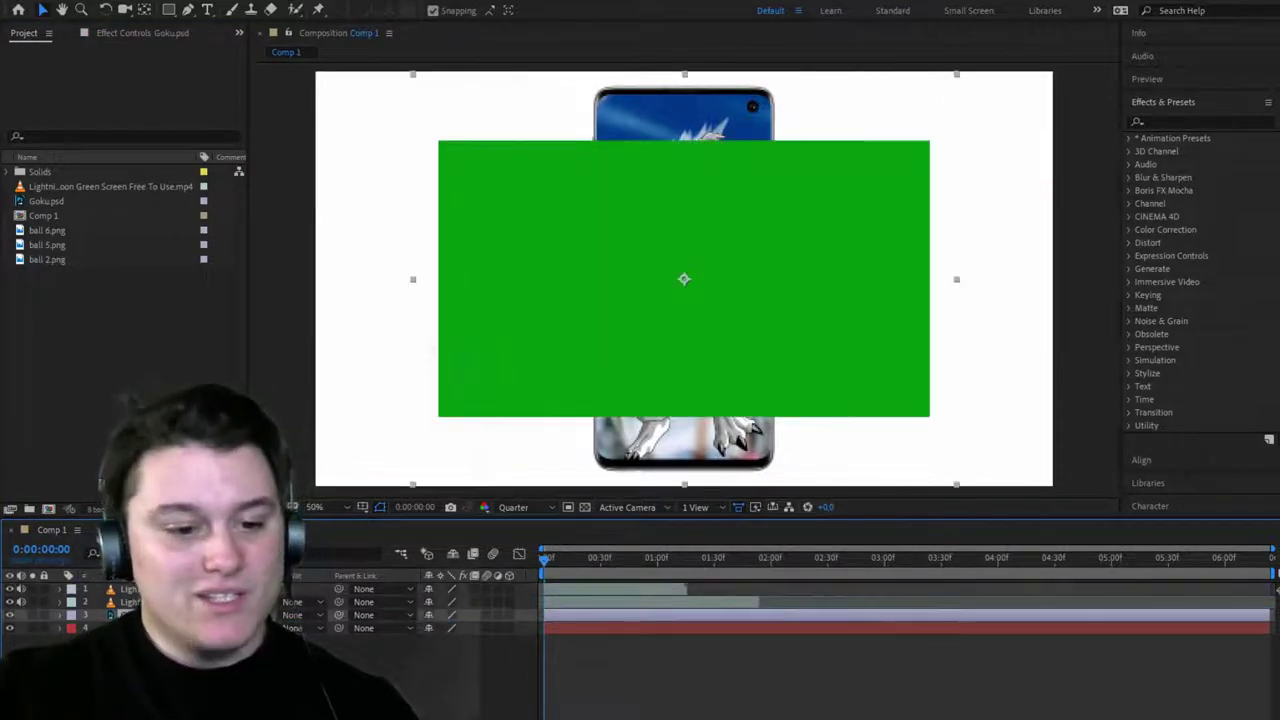
# Apply Keylight (1.2) to the top lightning clip with its green as the Screen Colour, and check the key with the second clip hidden.
pyautogui.click(1177, 120)
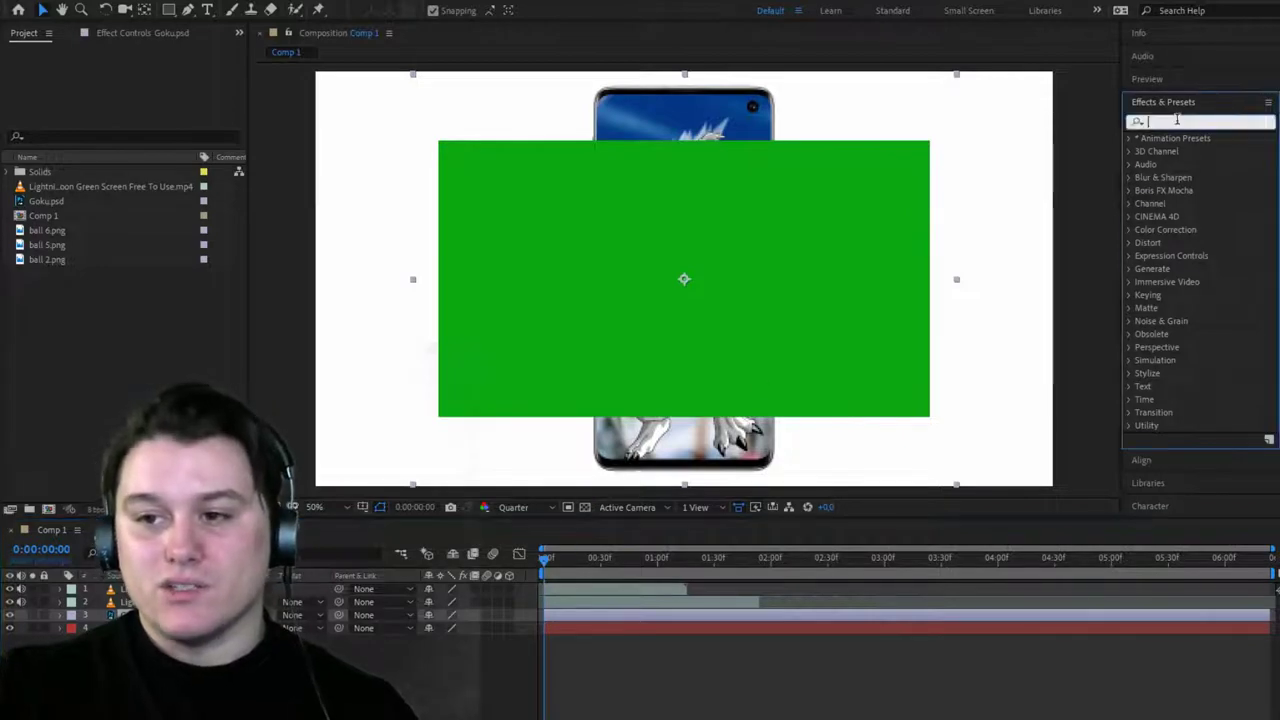
pyautogui.write('key')
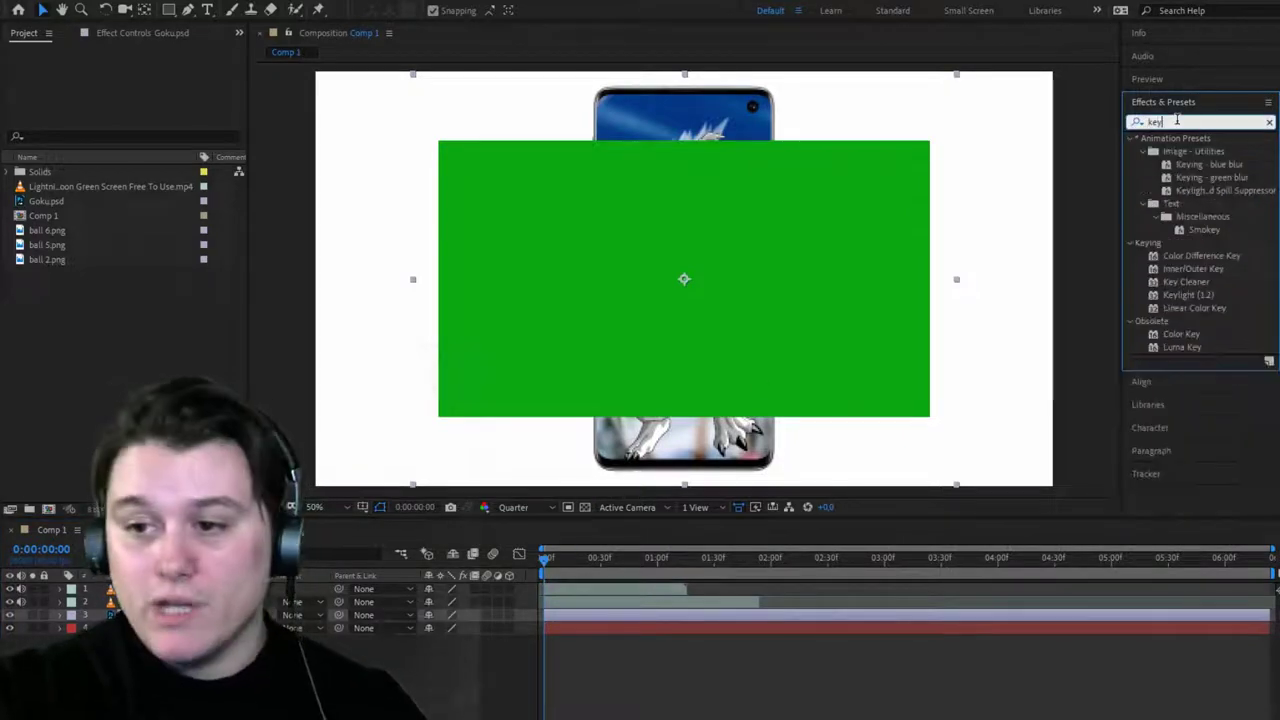
pyautogui.moveTo(1188, 295); pyautogui.dragTo(891, 218)
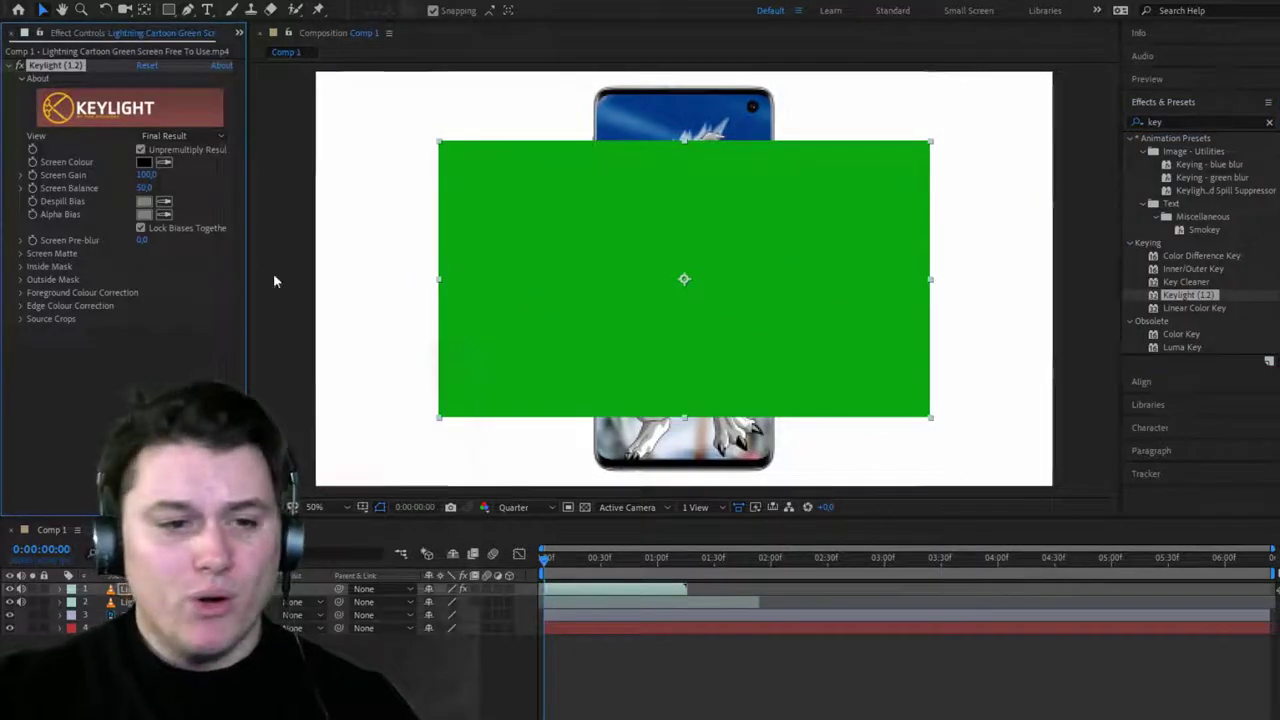
pyautogui.click(164, 163)
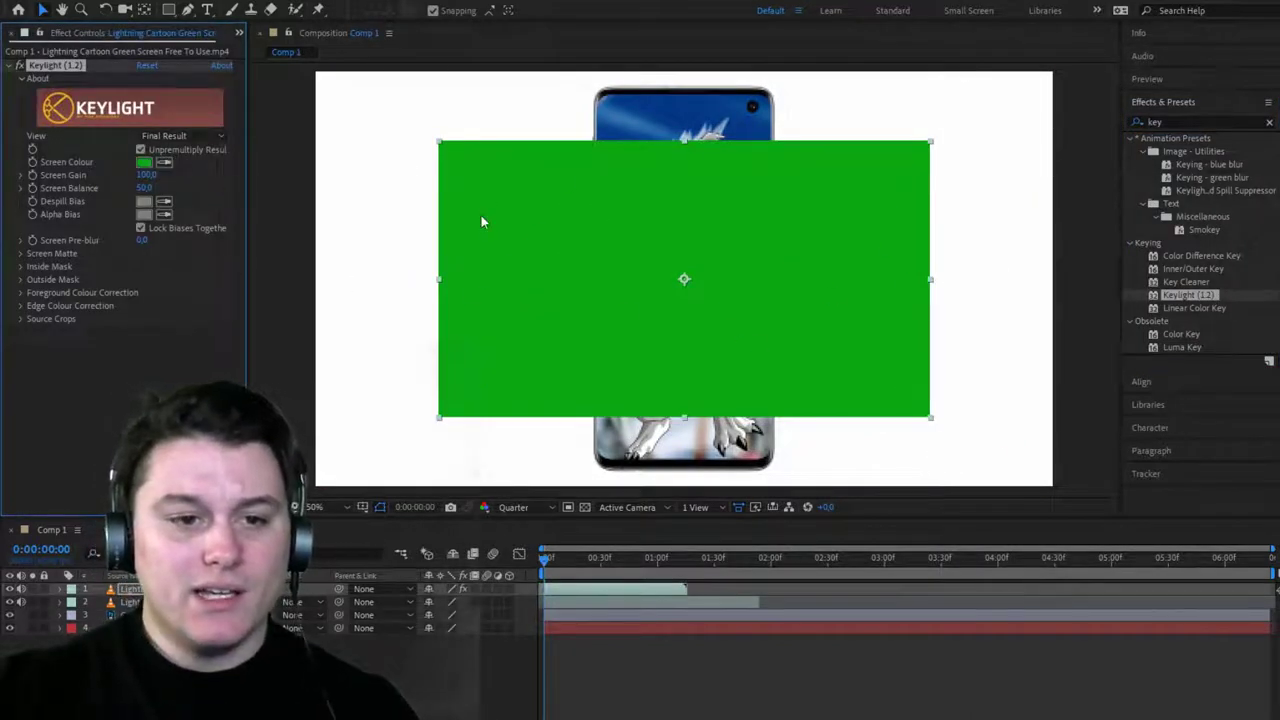
pyautogui.click(21, 601)
pyautogui.click(9, 605)
pyautogui.click(9, 605)
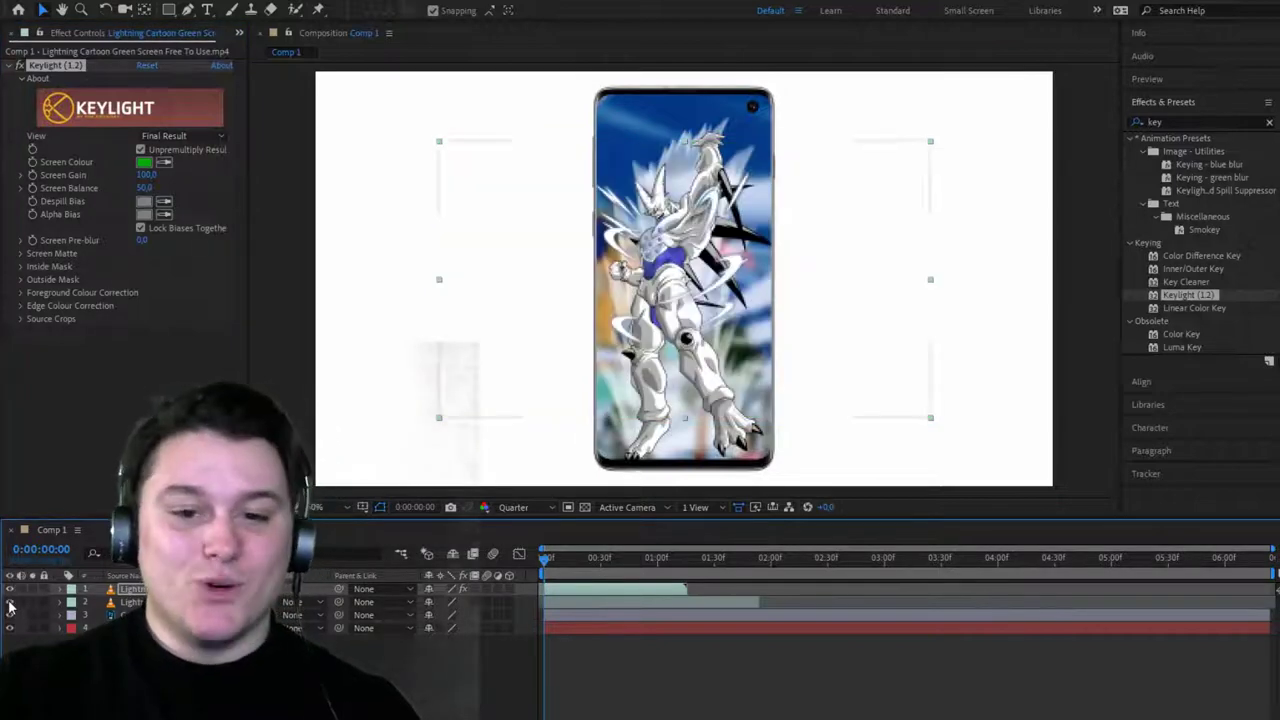
pyautogui.click(9, 605)
# Hide the top lightning clip and key out the second clip's green background with Keylight (1.2).
pyautogui.click(9, 589)
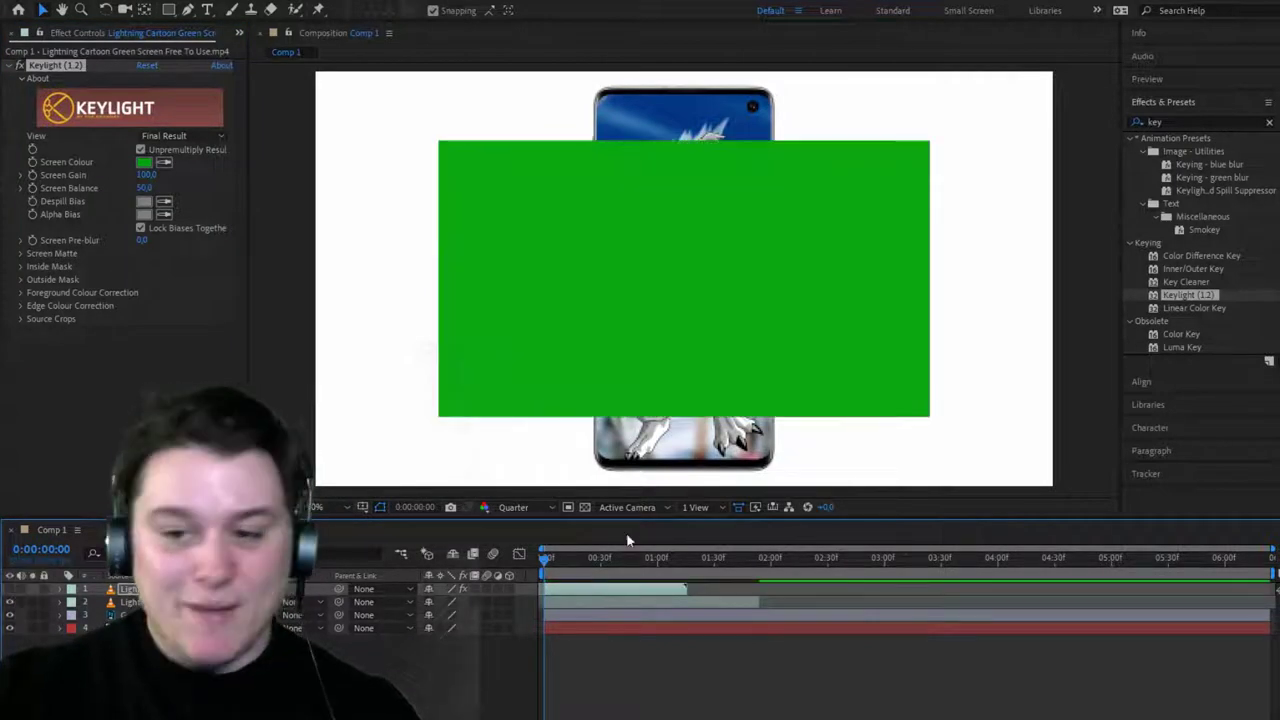
pyautogui.moveTo(1200, 307); pyautogui.dragTo(884, 298)
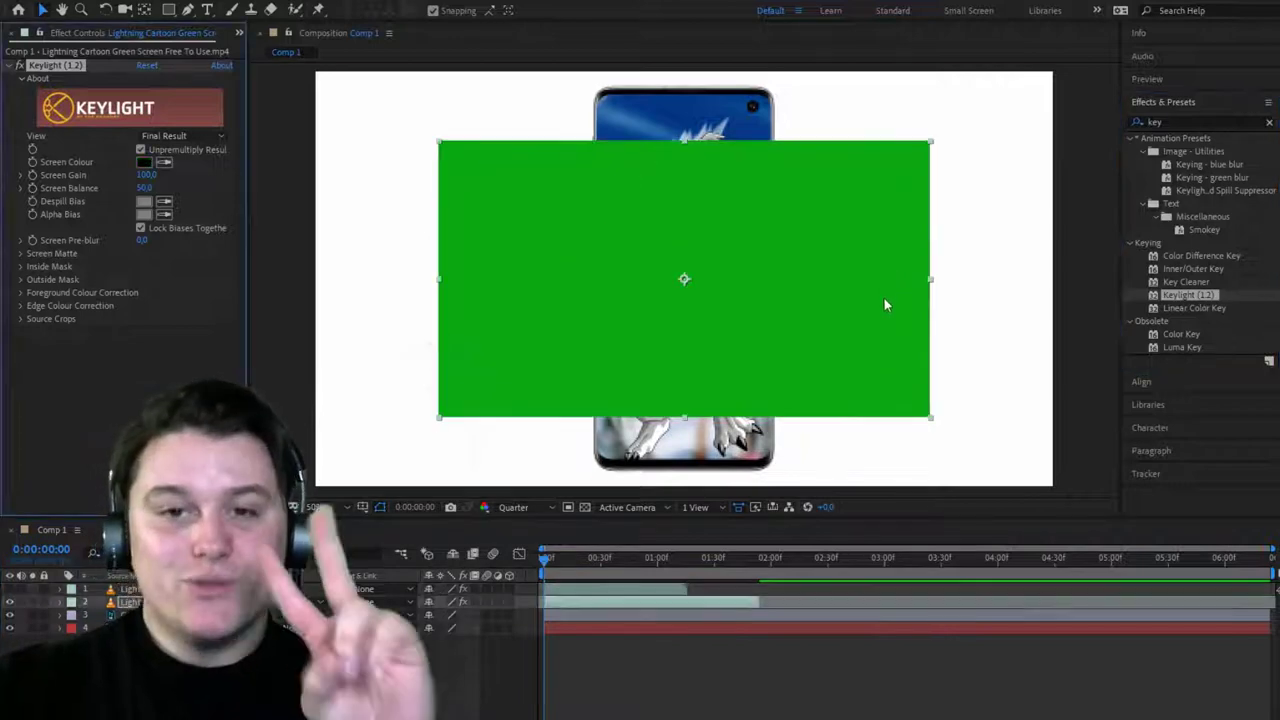
pyautogui.click(503, 198)
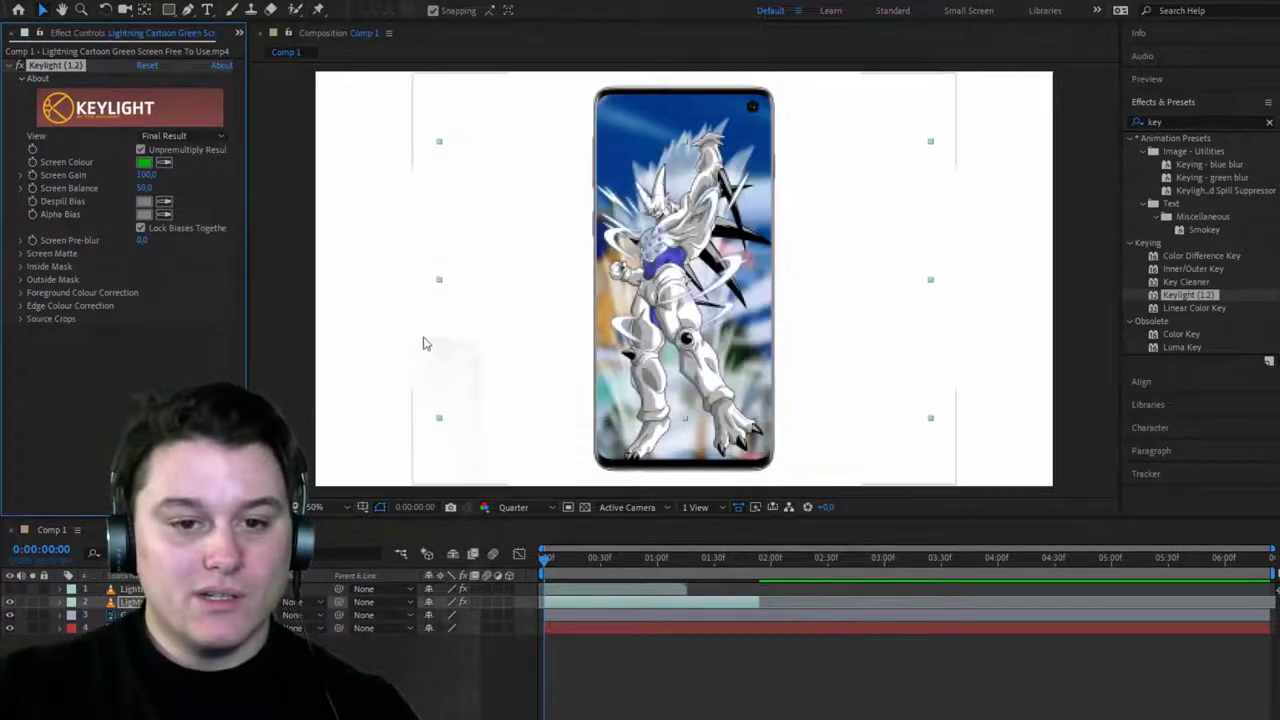
# Show only the top lightning clip, scale it down around the character at 0:00:00:36, and return to the composition's start.
pyautogui.click(10, 589)
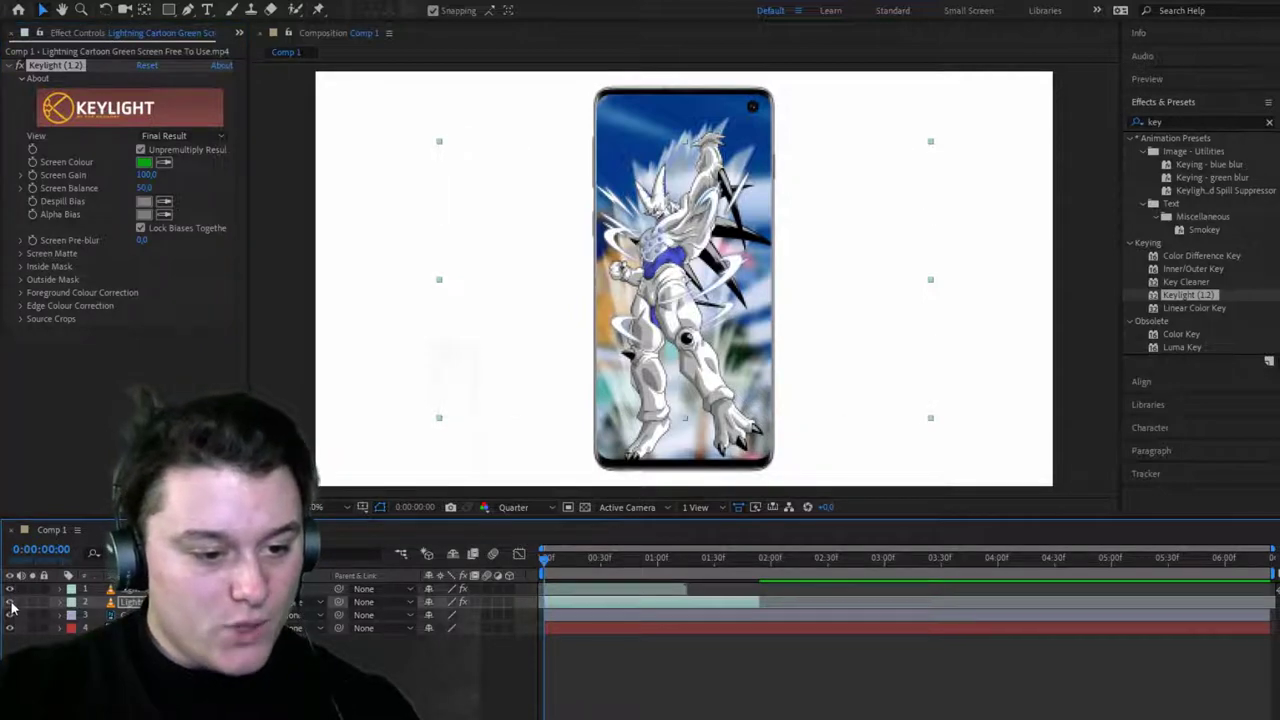
pyautogui.click(113, 589)
pyautogui.moveTo(577, 562); pyautogui.dragTo(615, 573)
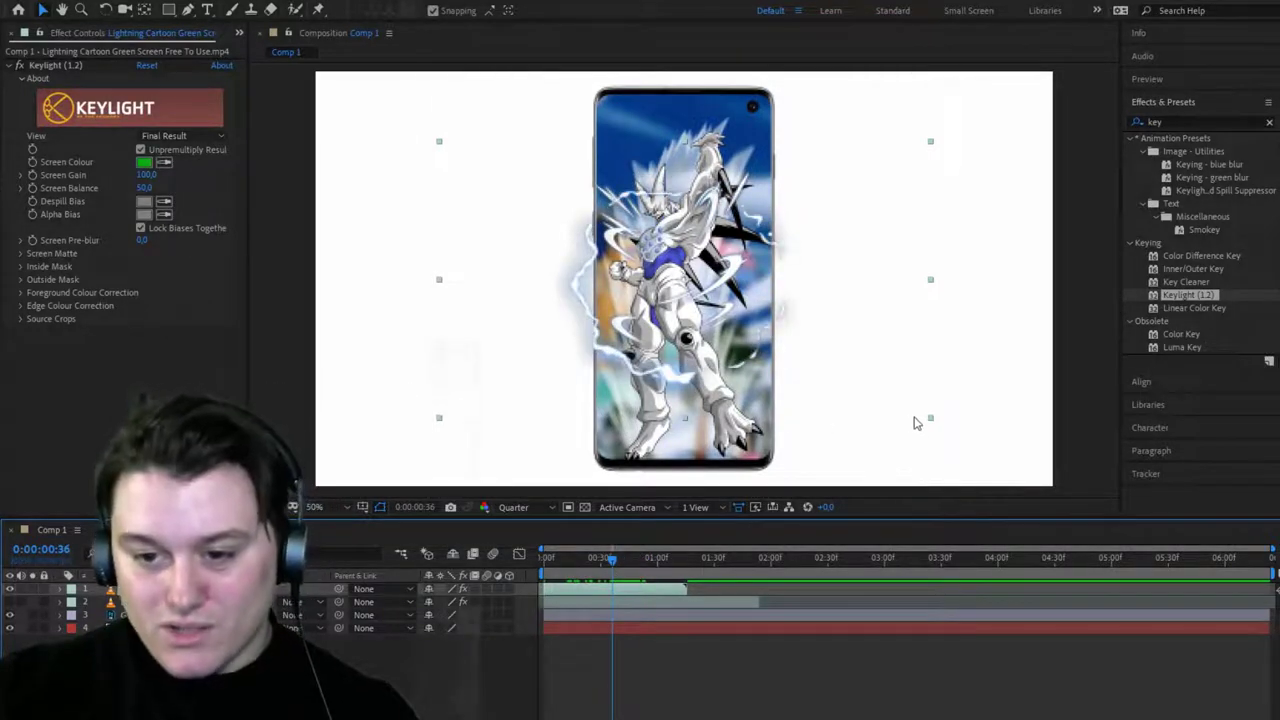
pyautogui.moveTo(930, 422); pyautogui.dragTo(837, 369)
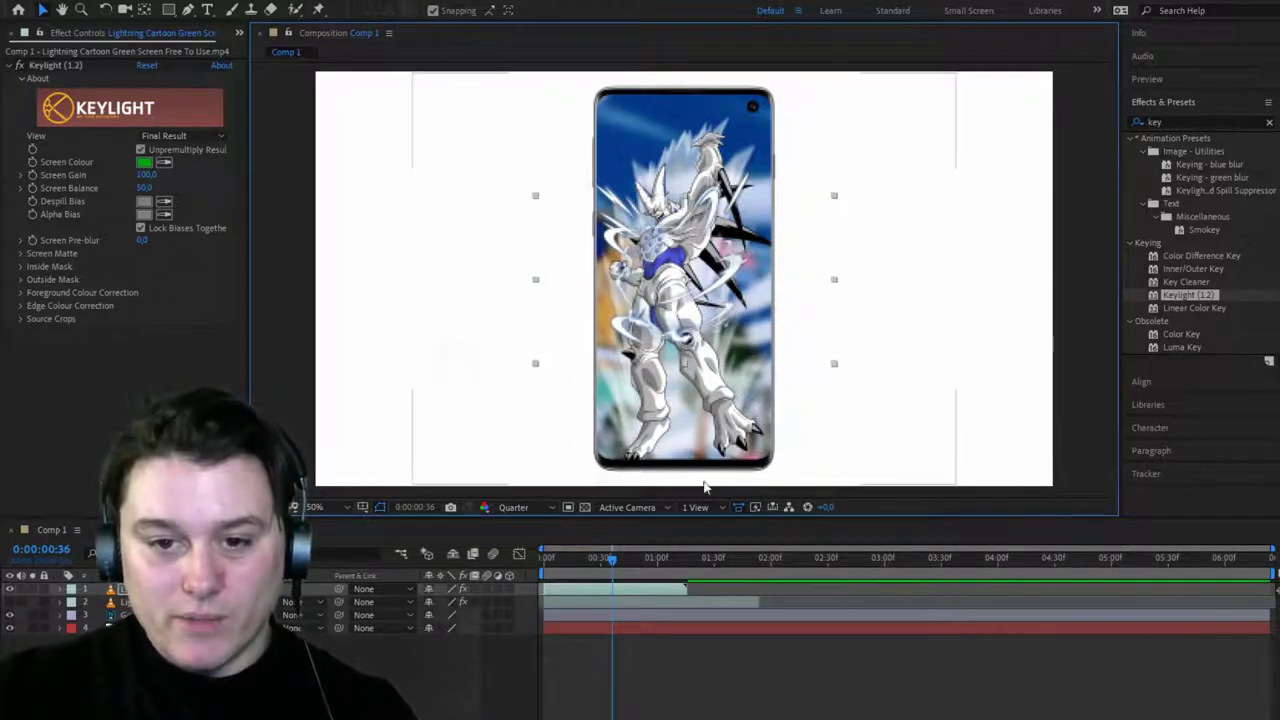
pyautogui.moveTo(613, 562); pyautogui.dragTo(516, 574)
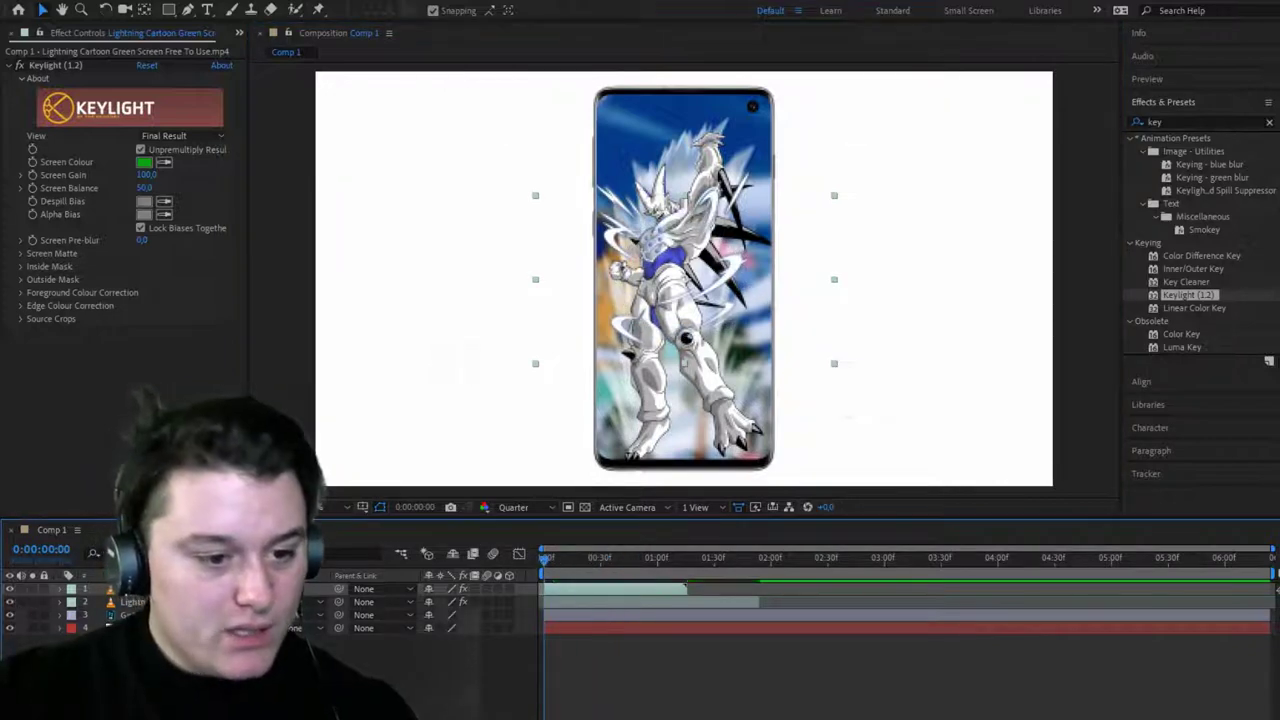
# Go to 0:00:00:44 and move the second lightning clip down beside the character's raised-arm side, along the phone's edge.
pyautogui.moveTo(547, 568); pyautogui.dragTo(627, 565)
pyautogui.click(630, 601)
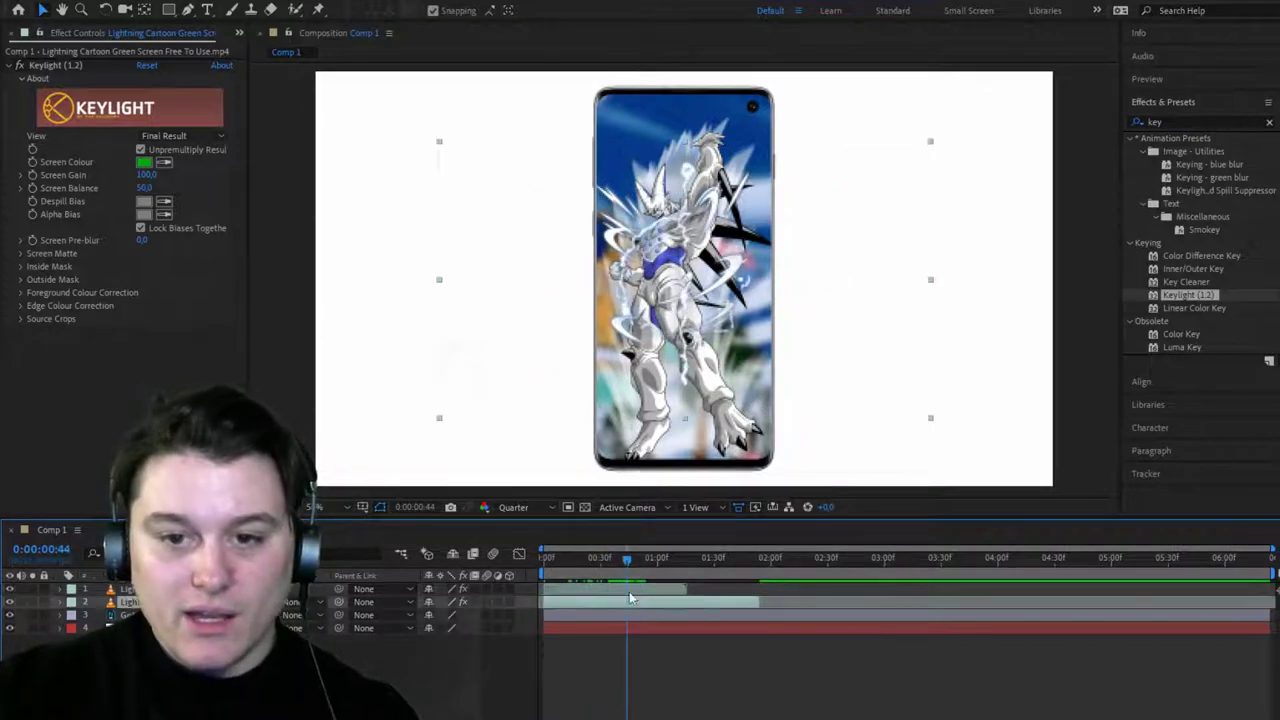
pyautogui.moveTo(696, 330); pyautogui.dragTo(750, 362)
# Duplicate the second lightning clip at 0:00:00:36 and move one copy up beside the character's fist.
pyautogui.moveTo(630, 557); pyautogui.dragTo(612, 600)
pyautogui.hotkey('ctrl', 'j')
pyautogui.hotkey('ctrl', 'd')
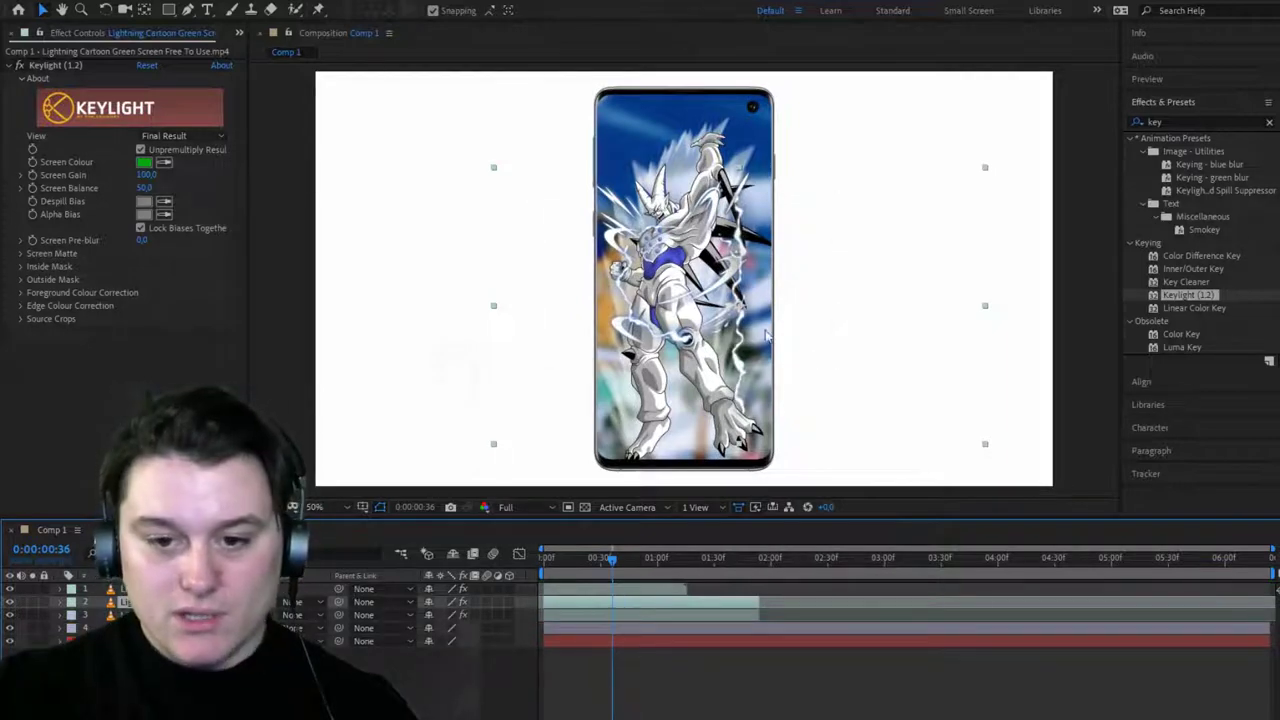
pyautogui.moveTo(741, 323); pyautogui.dragTo(652, 264)
# Shift the moved lightning copy to start a few frames after the composition's start, and check its timing up to 0:00:00:46.
pyautogui.click(540, 557)
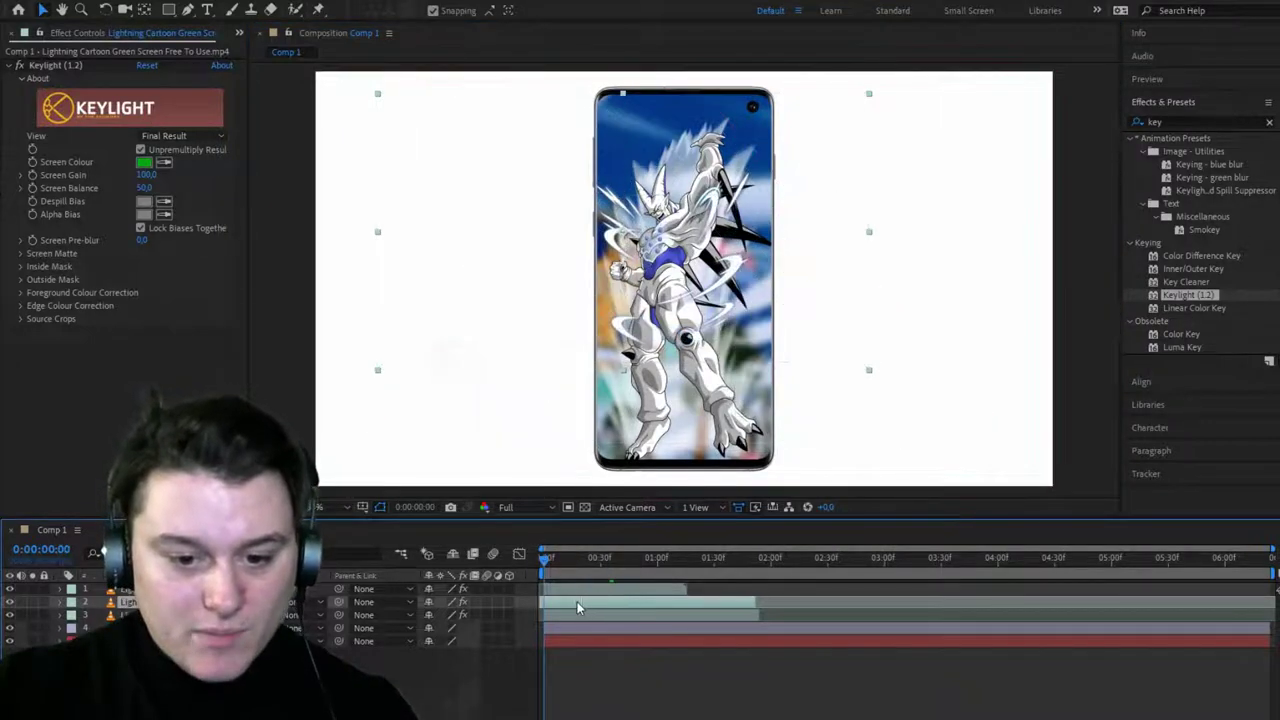
pyautogui.moveTo(577, 607); pyautogui.dragTo(596, 605)
pyautogui.moveTo(558, 560); pyautogui.dragTo(633, 580)
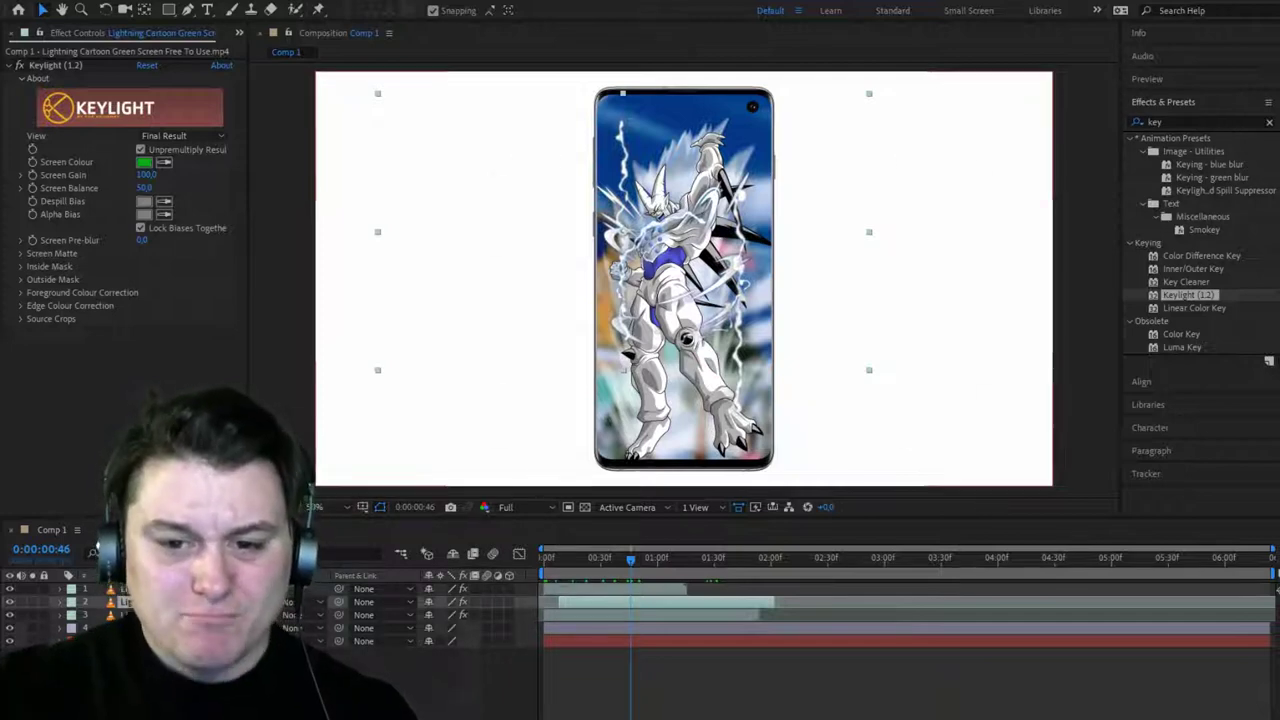
pyautogui.click(823, 356)
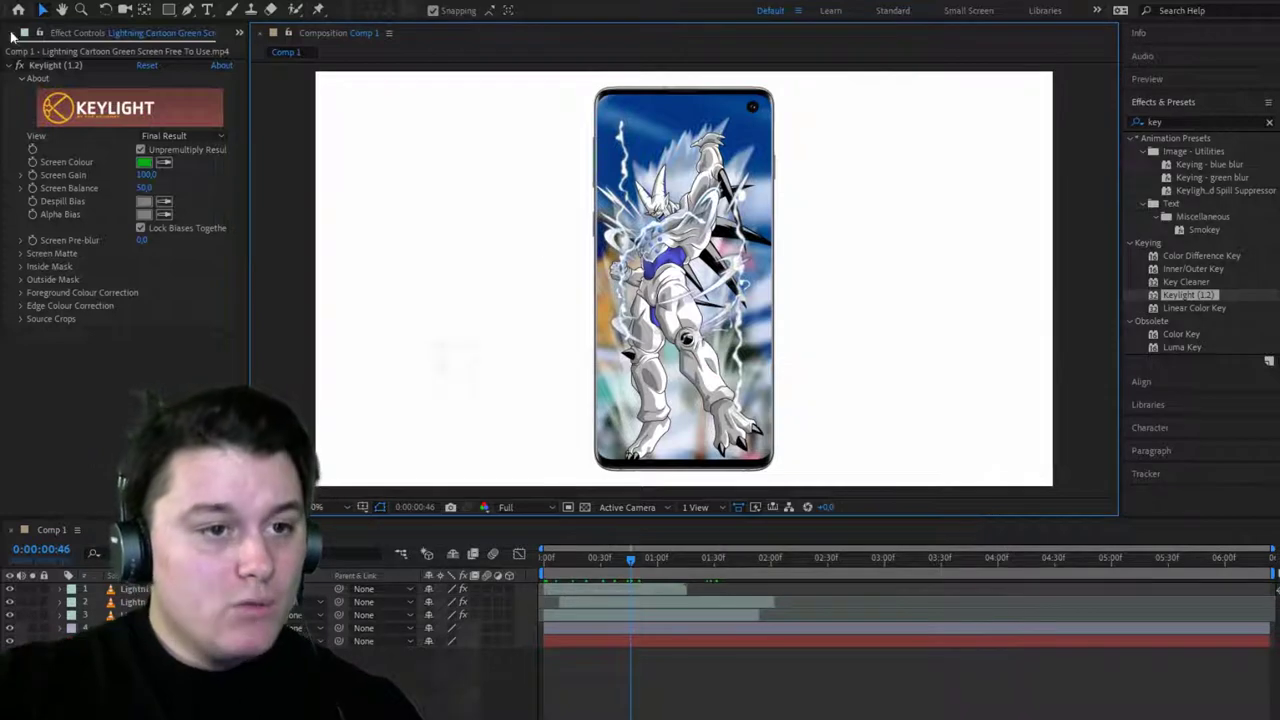
# Add ball 6.png, ball 5.png and ball 2.png to Comp 1 and place them above the lightning layers.
pyautogui.click(12, 34)
pyautogui.click(60, 260)
pyautogui.keyDown('shift'); pyautogui.click(57, 231); pyautogui.keyUp('shift')
pyautogui.hotkey('ctrl', '/')
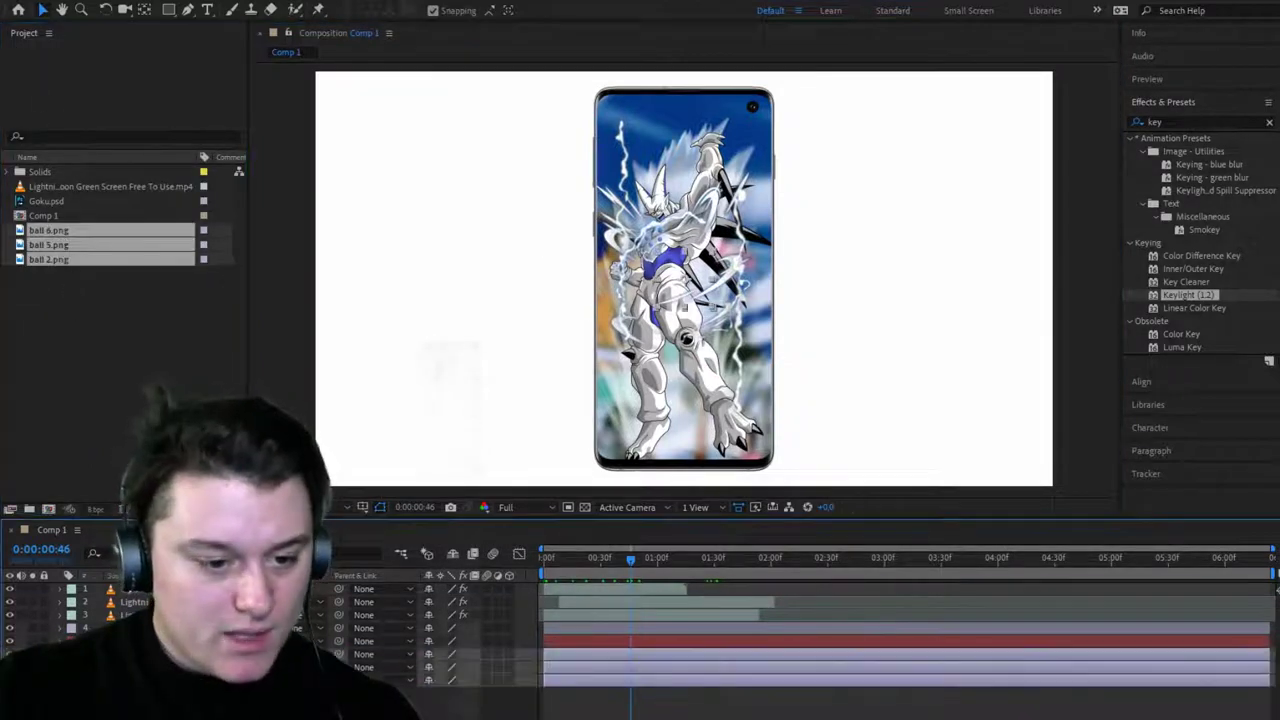
pyautogui.moveTo(130, 654); pyautogui.dragTo(130, 585)
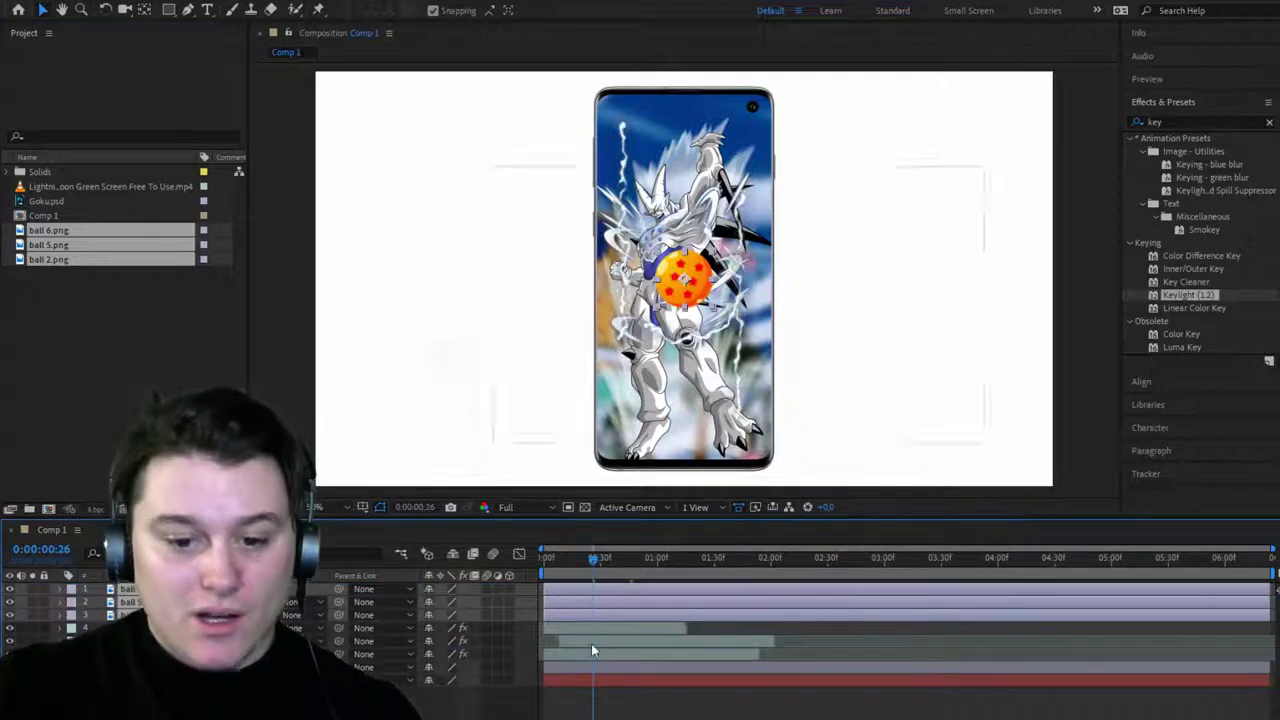
pyautogui.click(626, 706)
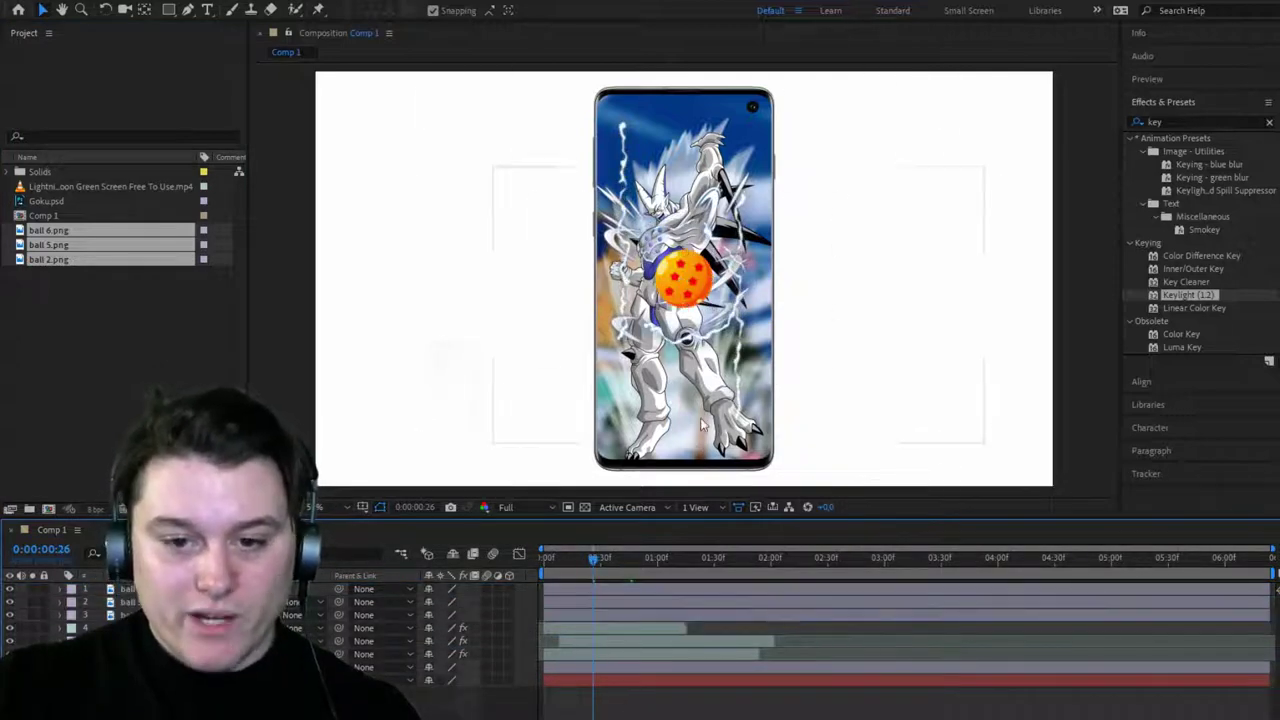
# Scale down the six-star ball above the character's fist and the smaller five-star ball beside the black spikes on the opposite side.
pyautogui.click(699, 282)
pyautogui.scroll(4, 699, 295)
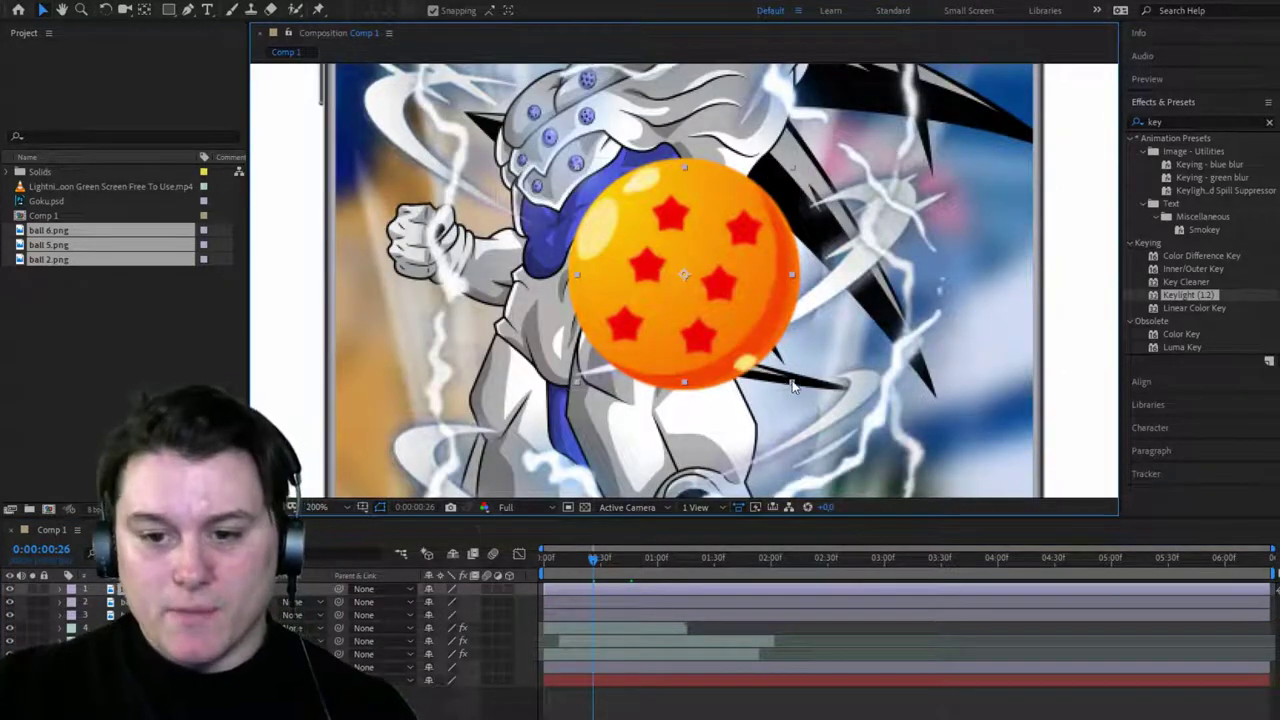
pyautogui.moveTo(772, 364); pyautogui.dragTo(733, 327)
pyautogui.moveTo(688, 282); pyautogui.dragTo(442, 162)
pyautogui.moveTo(672, 327); pyautogui.dragTo(917, 309)
pyautogui.moveTo(812, 378); pyautogui.dragTo(908, 300)
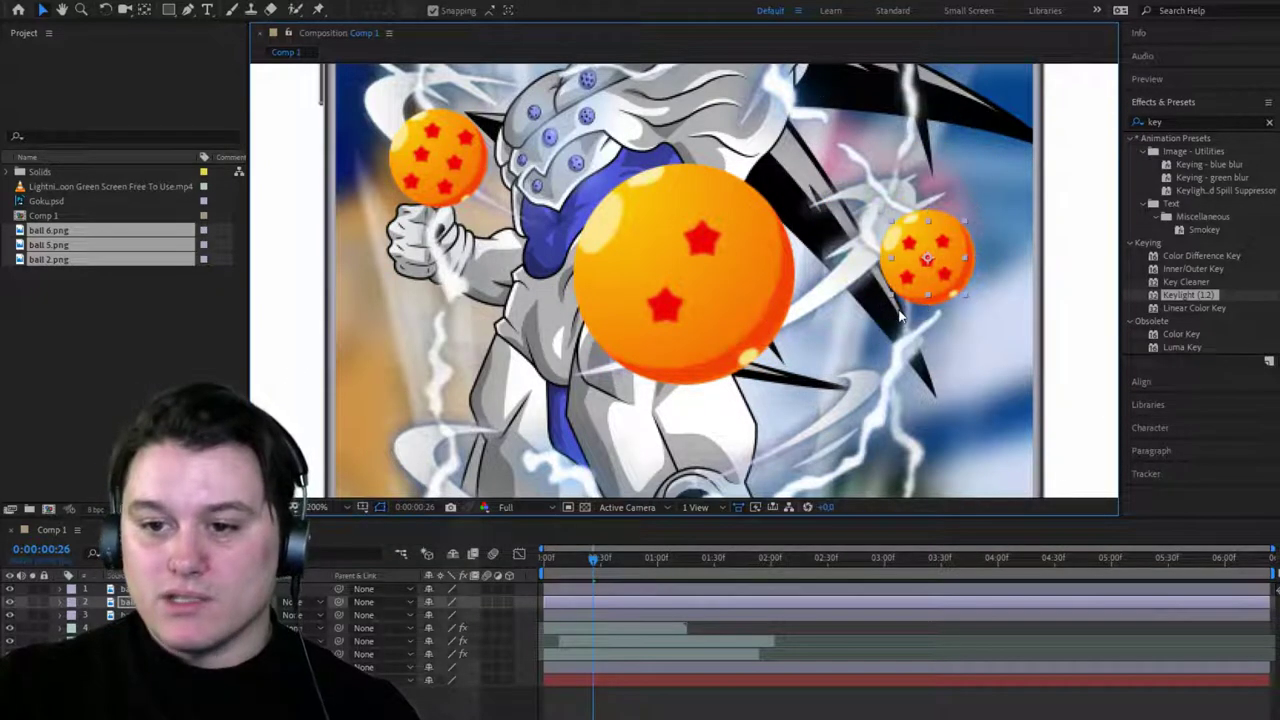
# Scale down the two-star ball and place it beside the character's lower leg near the phone's edge.
pyautogui.click(739, 289)
pyautogui.moveTo(726, 228); pyautogui.dragTo(504, 414)
pyautogui.scroll(-2, 514, 400)
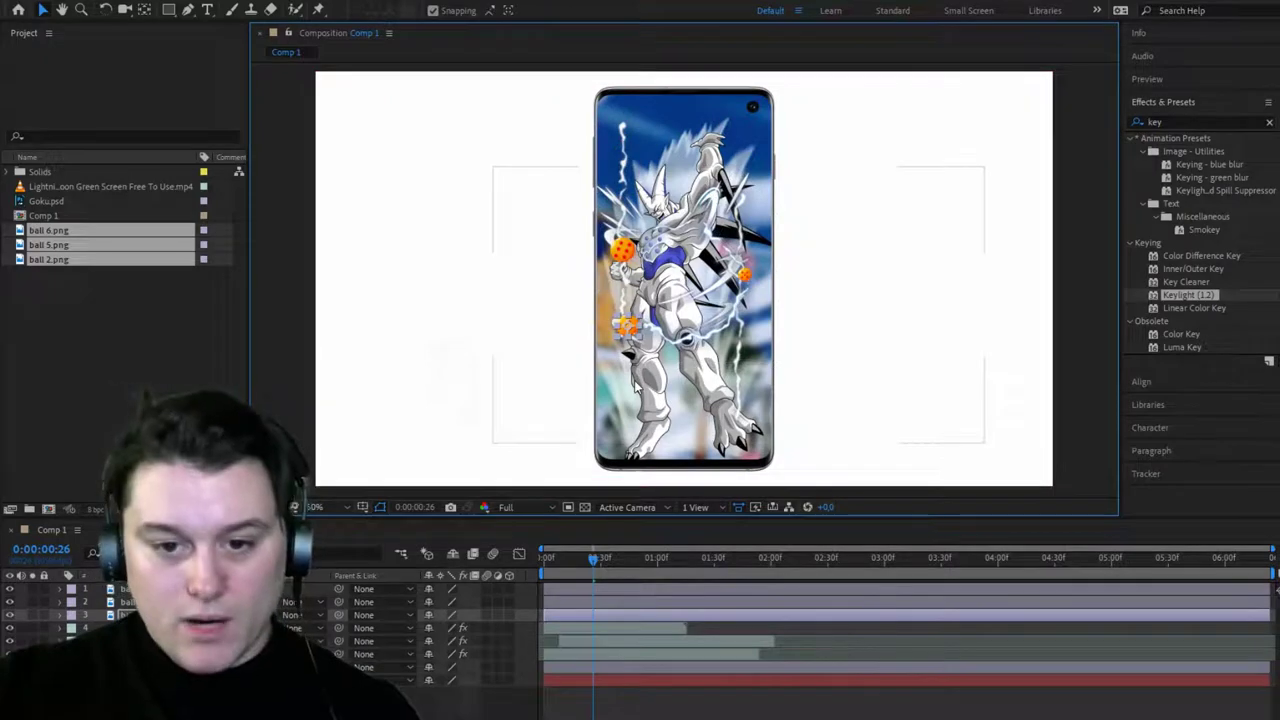
pyautogui.scroll(1, 635, 386)
pyautogui.moveTo(646, 389); pyautogui.dragTo(694, 258)
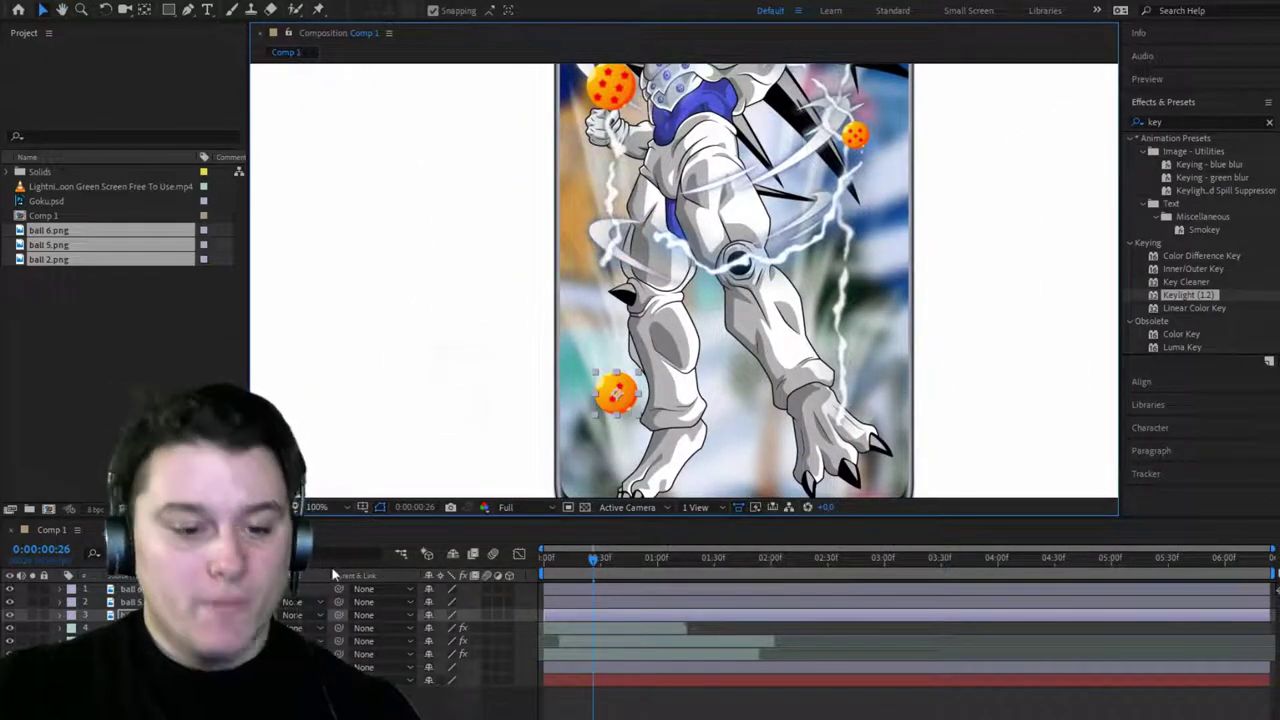
# Keyframe the two-star ball's Position at 0:00:00:00 and move the ball slightly up at 0:00:00:12.
pyautogui.click(565, 562)
pyautogui.moveTo(565, 568); pyautogui.dragTo(531, 563)
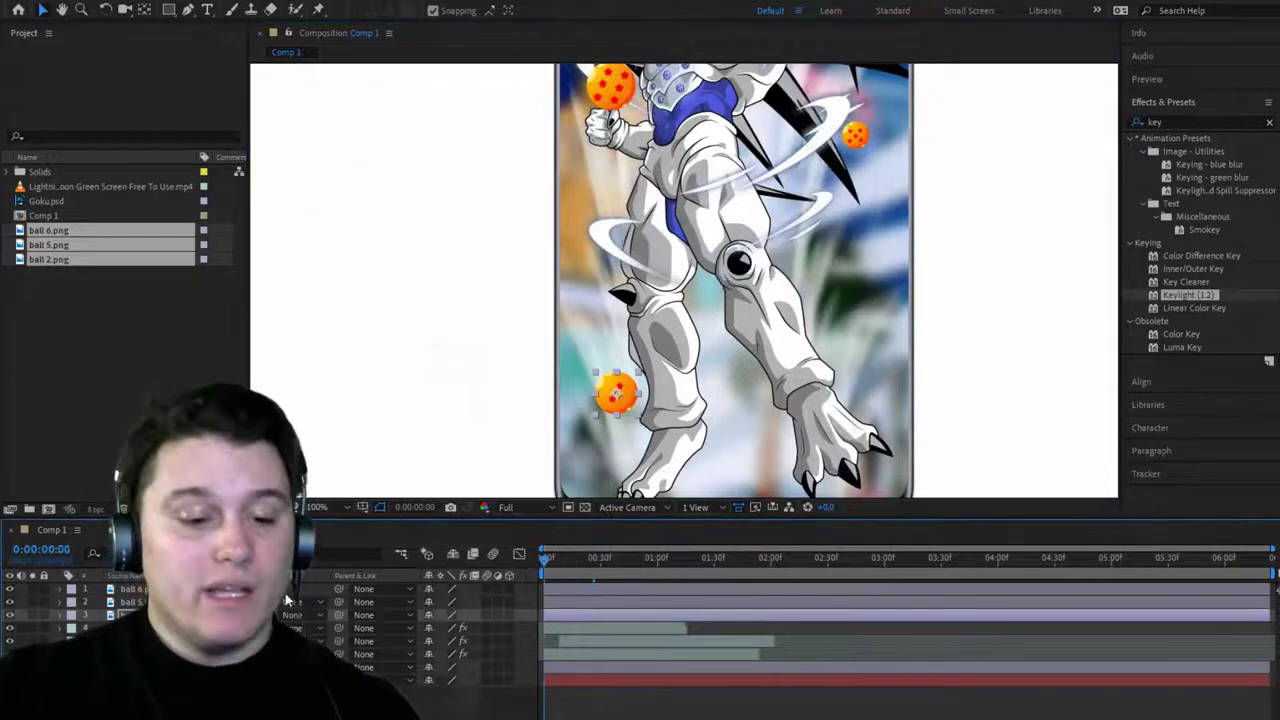
pyautogui.click(61, 616)
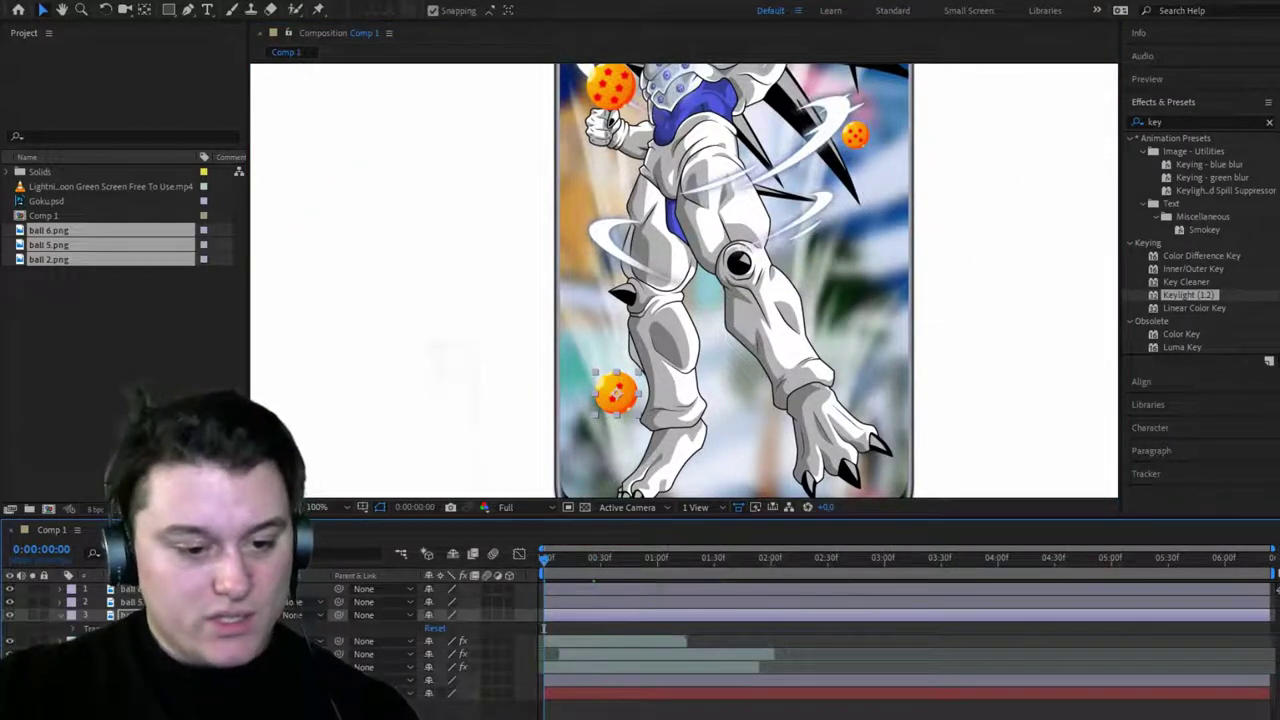
pyautogui.click(72, 629)
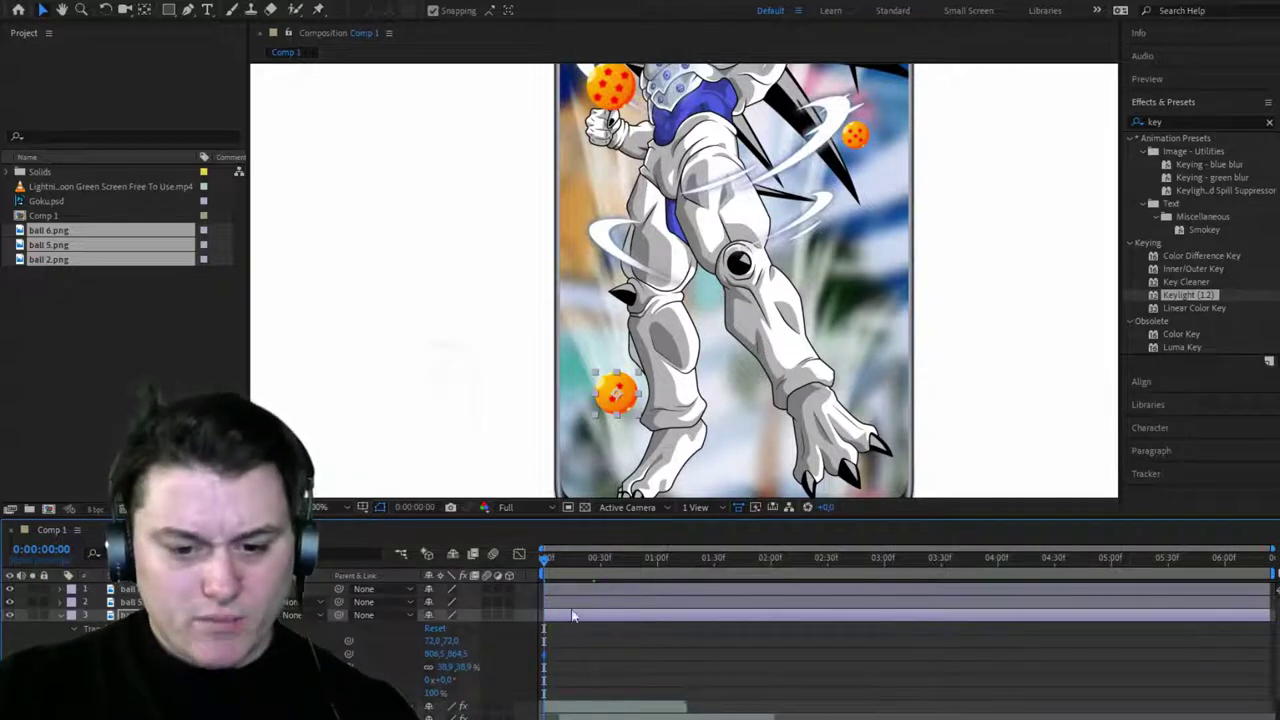
pyautogui.moveTo(552, 563); pyautogui.dragTo(566, 561)
pyautogui.click(628, 408)
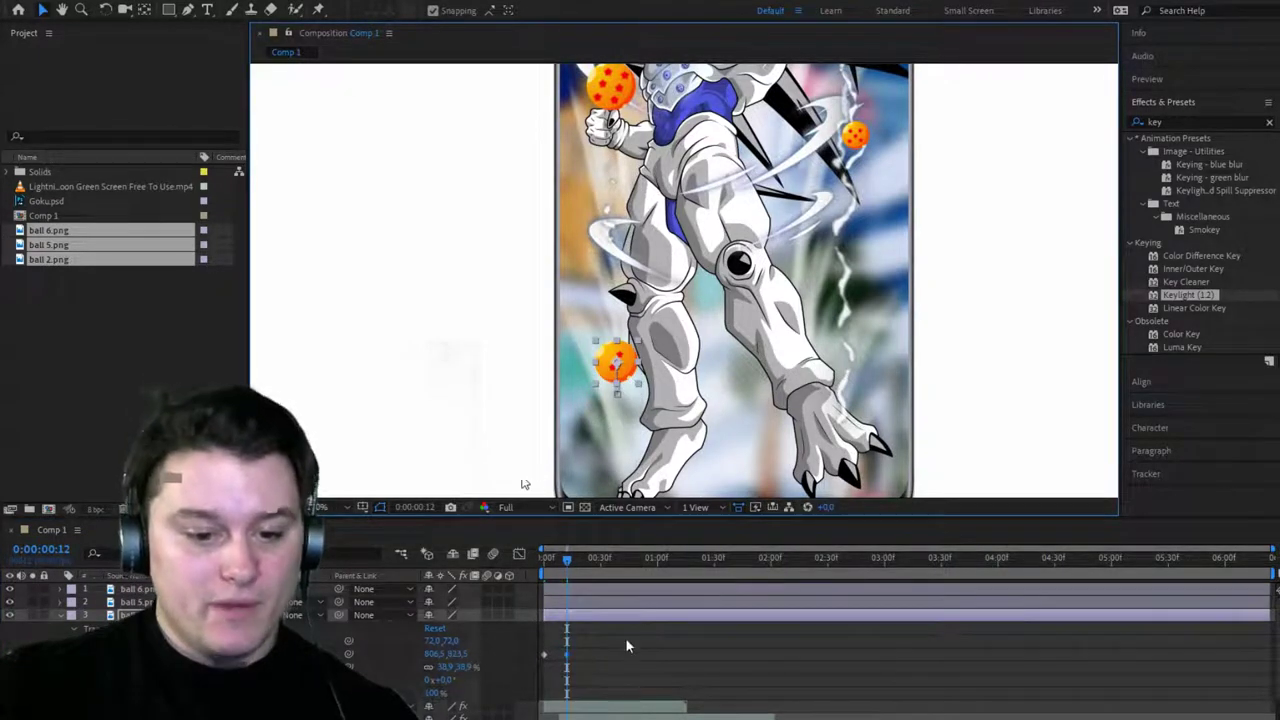
# Copy the two-star ball's Position keyframes and paste them at 0:00:00:26, then the enlarged set at 0:00:00:50.
pyautogui.moveTo(581, 643); pyautogui.dragTo(535, 664)
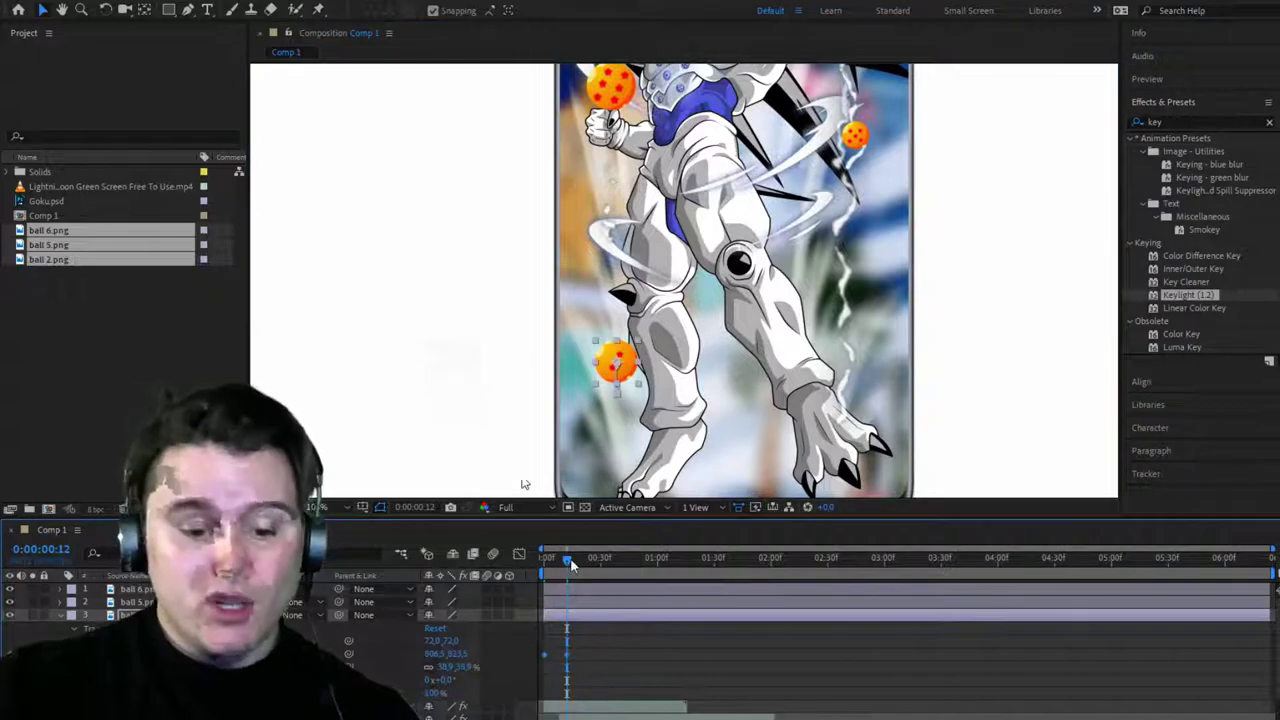
pyautogui.moveTo(570, 563); pyautogui.dragTo(596, 566)
pyautogui.hotkey('ctrl', 'v')
pyautogui.moveTo(642, 637); pyautogui.dragTo(530, 664)
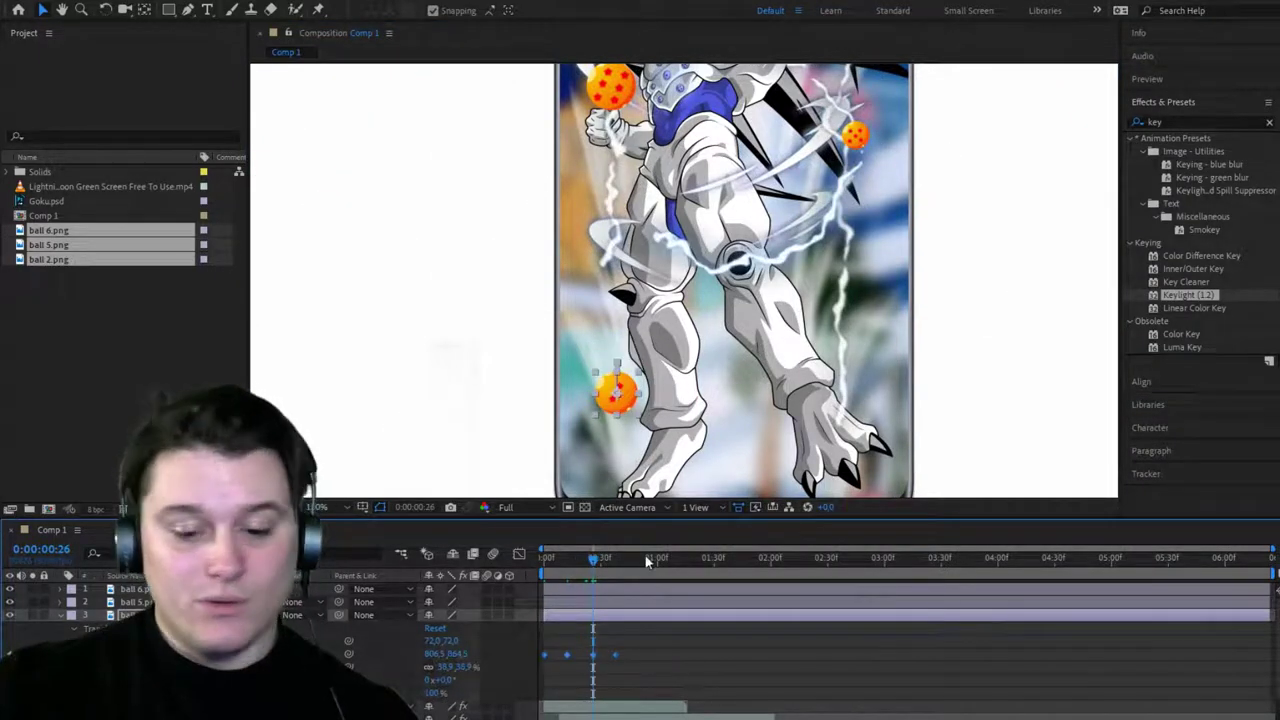
pyautogui.moveTo(603, 563); pyautogui.dragTo(641, 564)
pyautogui.hotkey('ctrl', 'v')
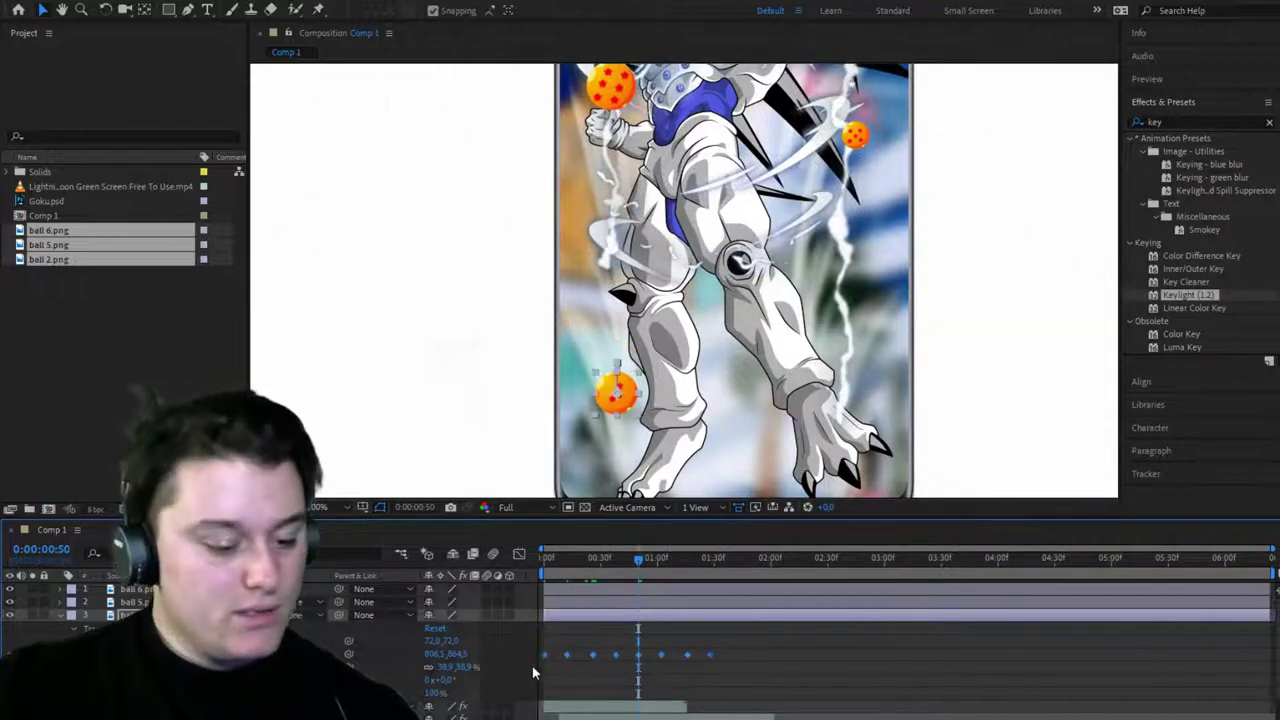
# Extend the two-star ball's bobbing to the composition's end by pasting its Position keyframes repeatedly, including at 0:00:03:18 and 0:00:04:56.
pyautogui.moveTo(698, 563); pyautogui.dragTo(732, 562)
pyautogui.hotkey('ctrl', 'v')
pyautogui.click(919, 582)
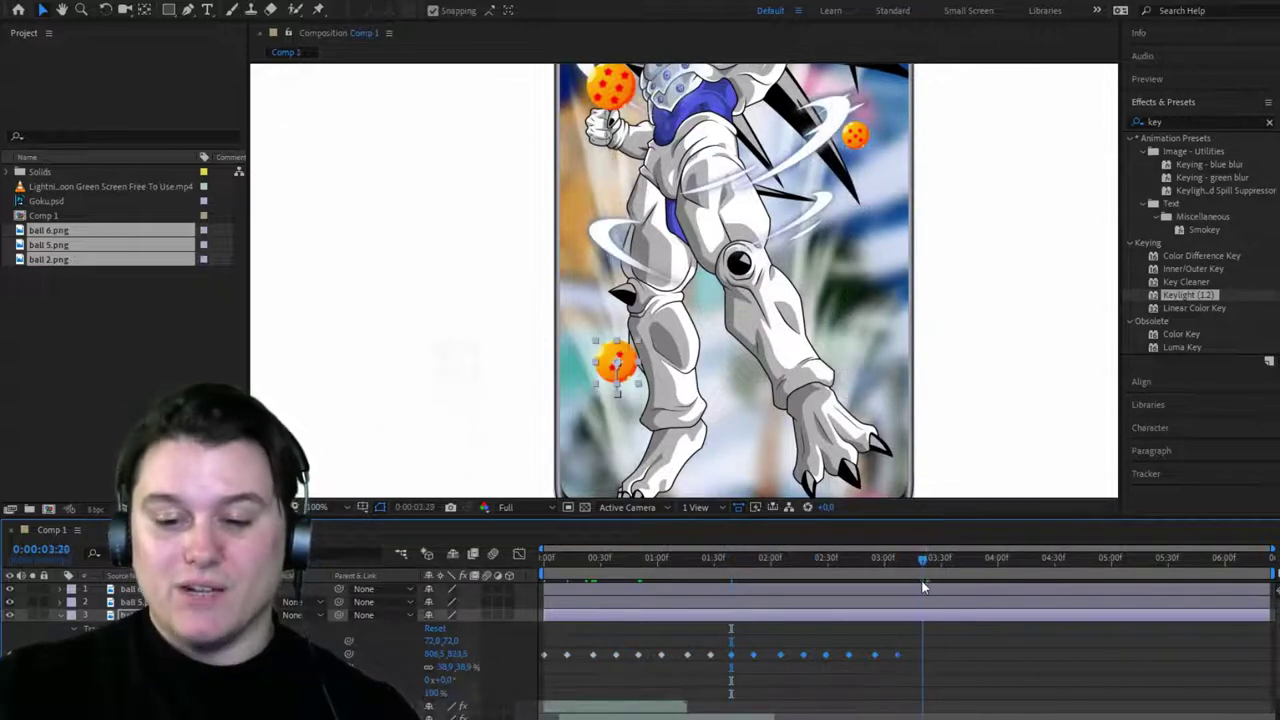
pyautogui.hotkey('ctrl', 'v')
pyautogui.click(512, 659)
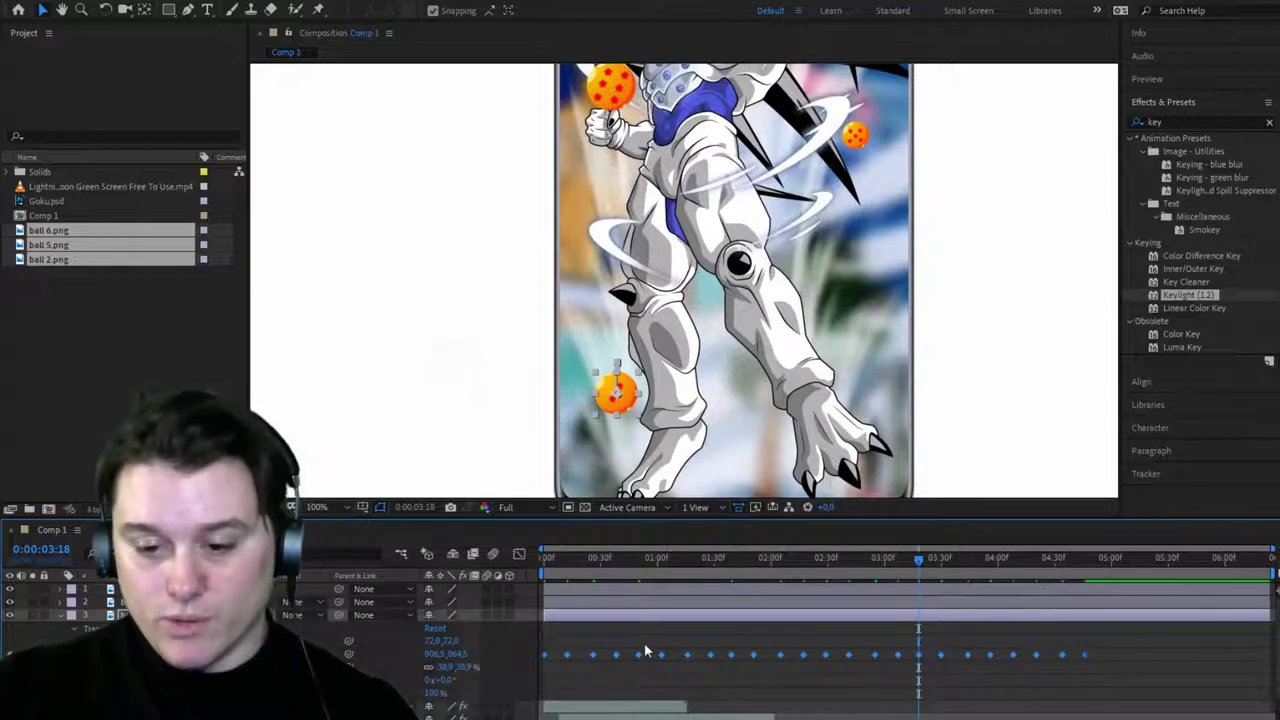
pyautogui.hotkey('ctrl', 'v')
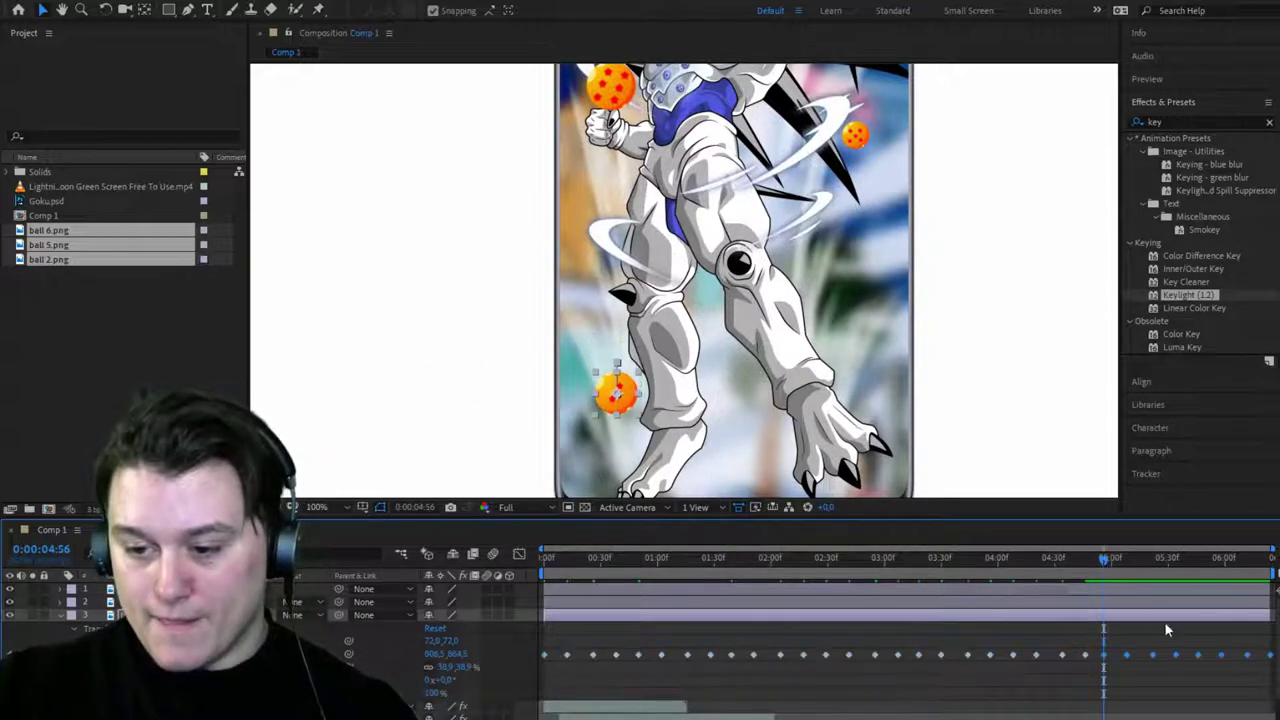
# Try to reuse the two-star ball's Position keyframes on the ball 5 layer at 0:00:04:56.
pyautogui.moveTo(1268, 646); pyautogui.dragTo(523, 661)
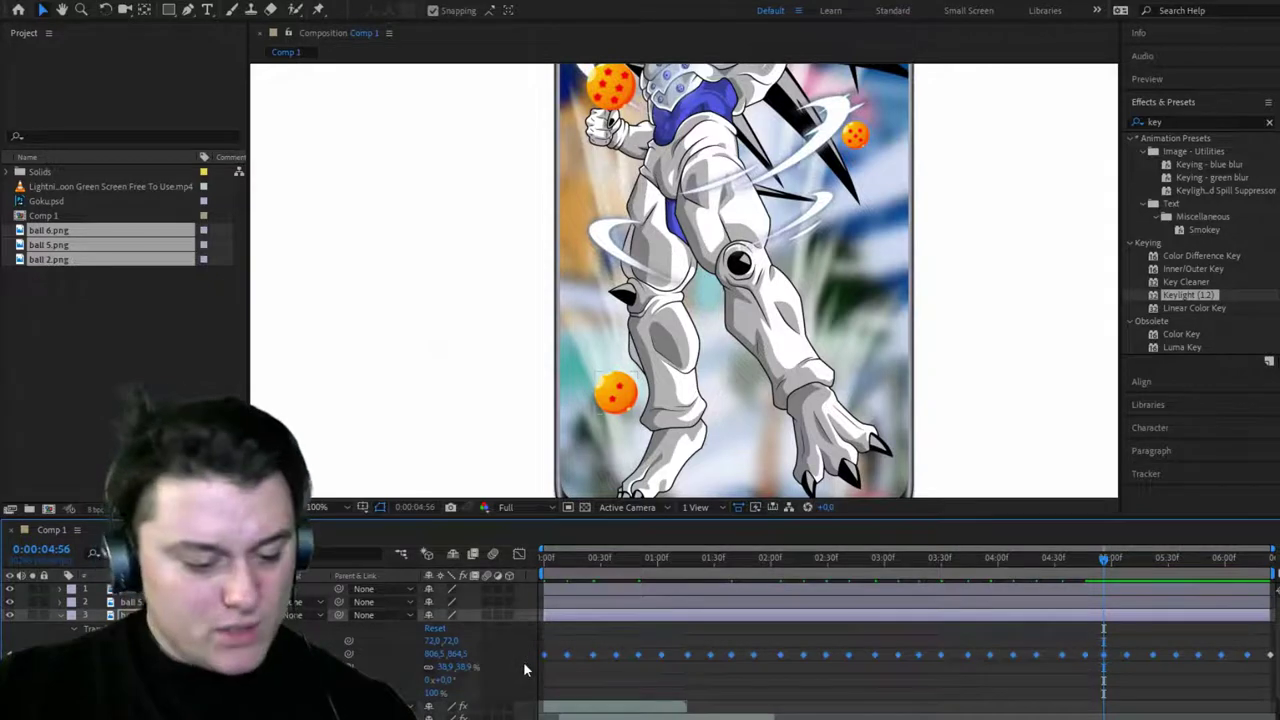
pyautogui.click(59, 615)
pyautogui.click(429, 603)
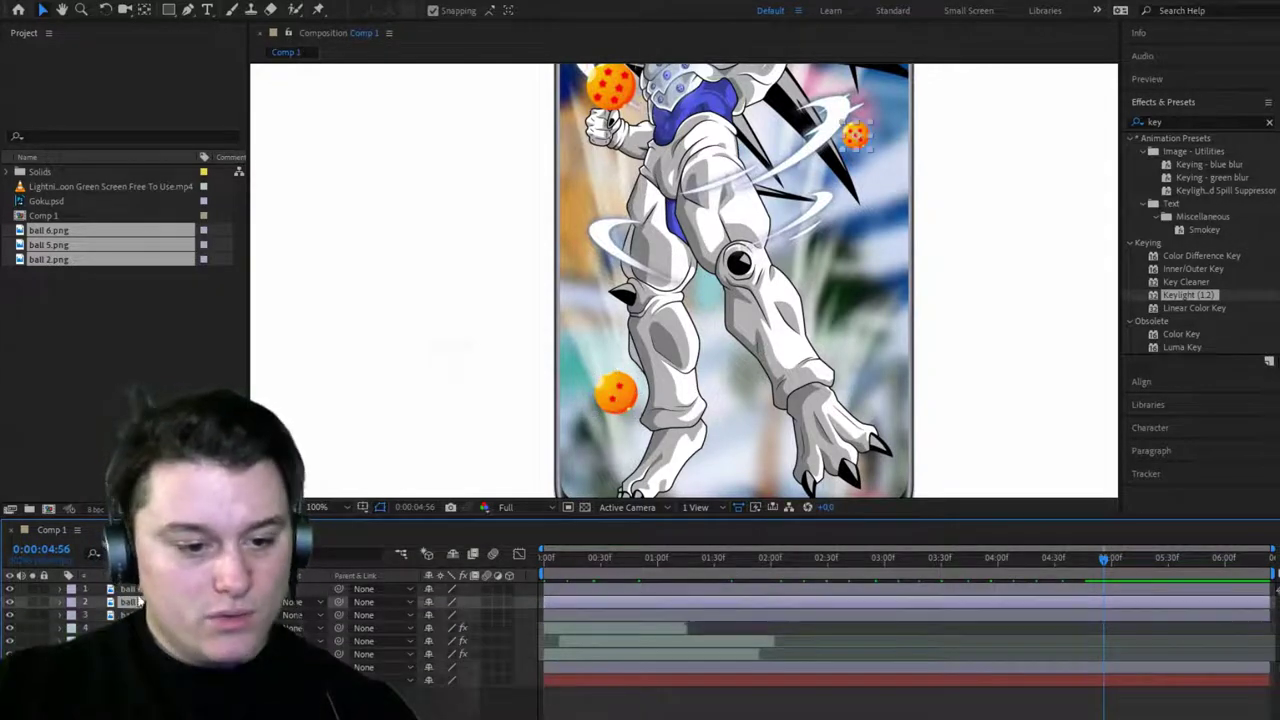
pyautogui.click(437, 601)
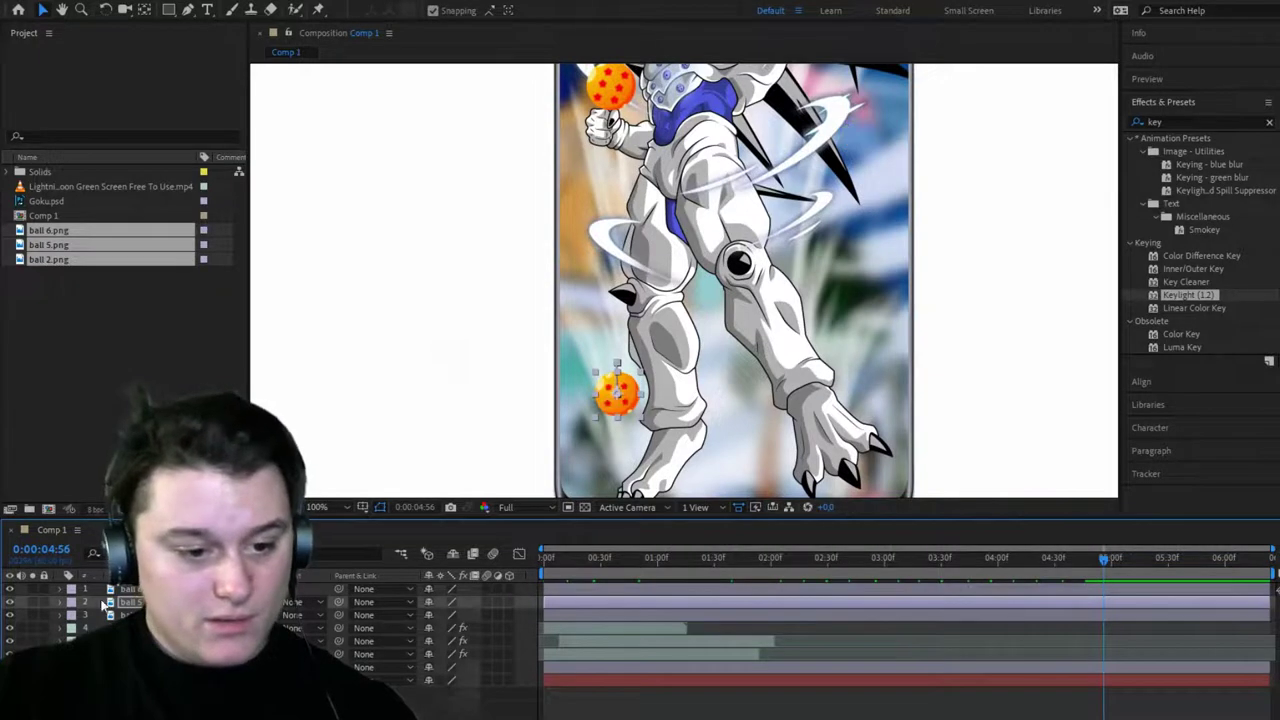
pyautogui.click(62, 603)
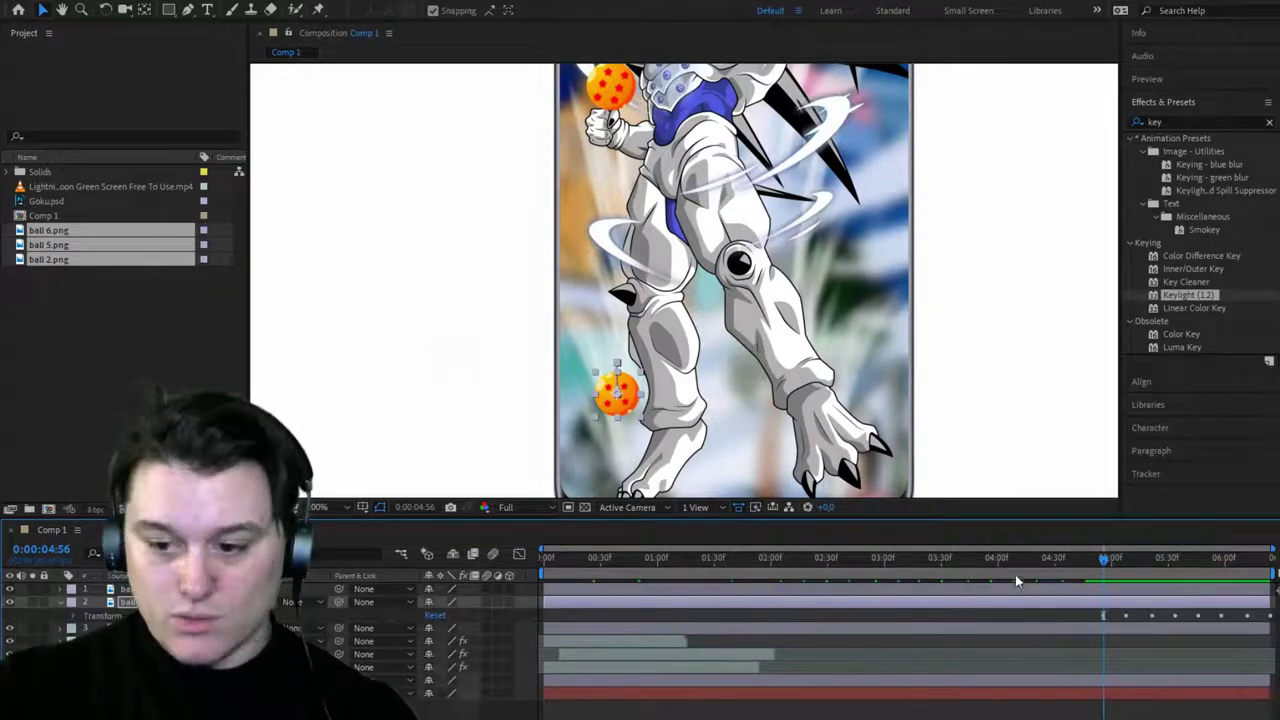
pyautogui.moveTo(1195, 562); pyautogui.dragTo(1114, 562)
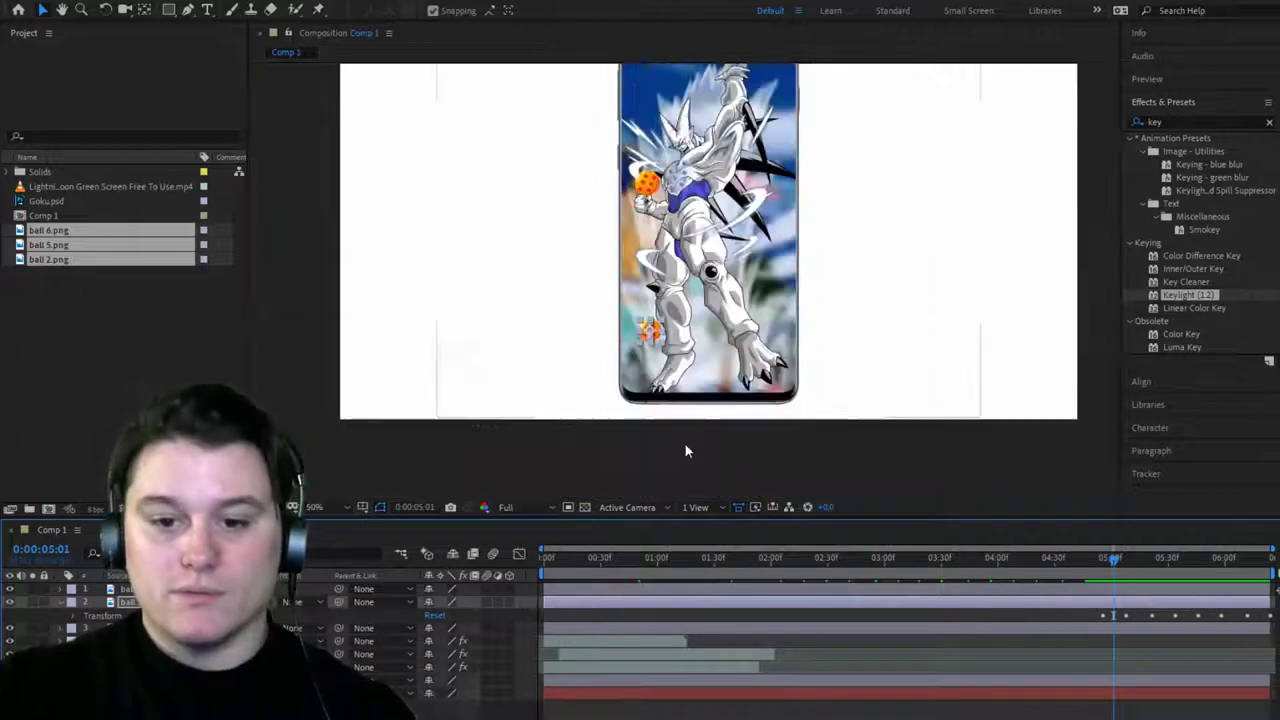
pyautogui.scroll(-2, 686, 449)
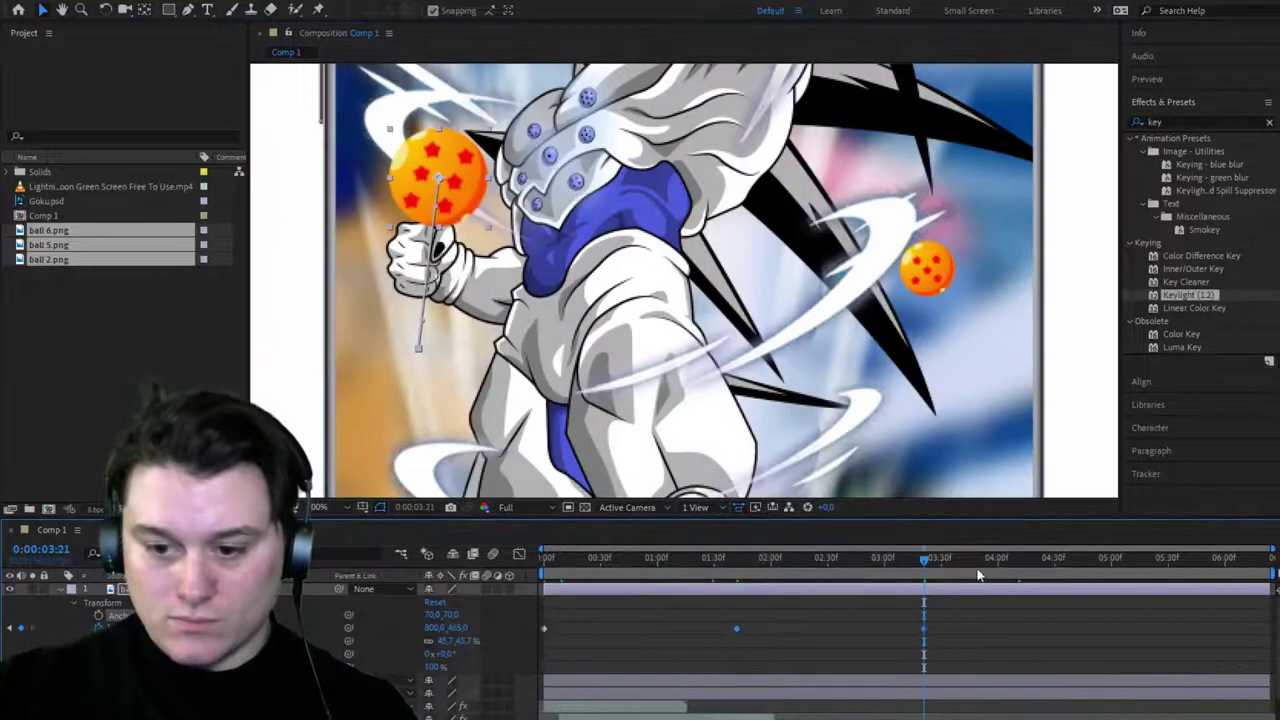
# Extend ball 6's up-and-down motion with Position keyframes at 0:00:04:38 and near the composition's end.
pyautogui.moveTo(923, 562); pyautogui.dragTo(1072, 572)
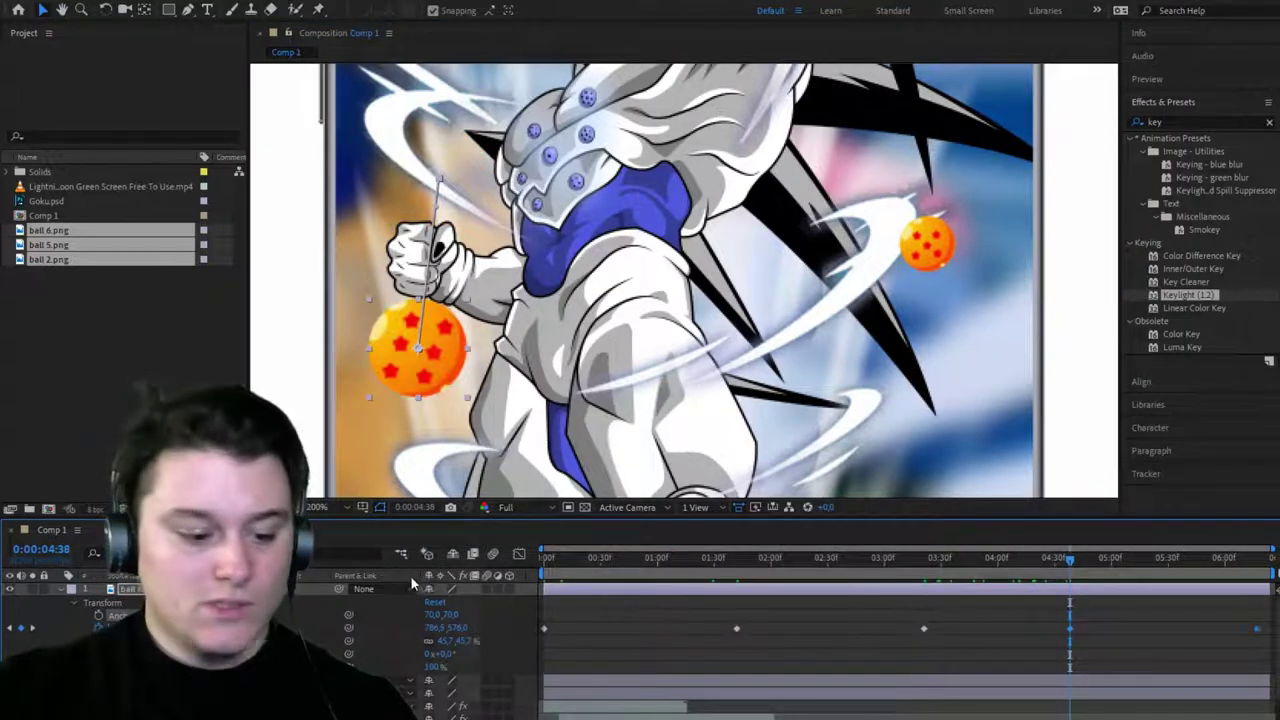
pyautogui.scroll(-1, 536, 408)
pyautogui.press(',')
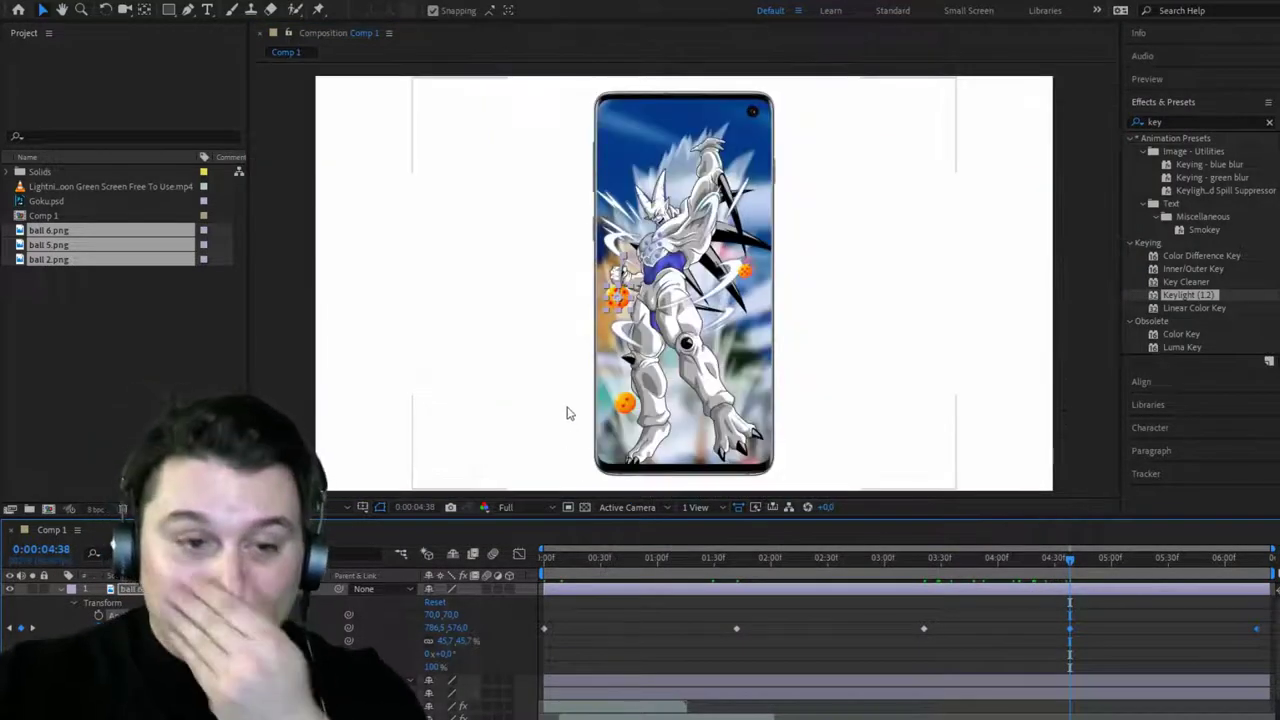
pyautogui.press(',')
pyautogui.press('.')
pyautogui.click(320, 288)
pyautogui.click(170, 285)
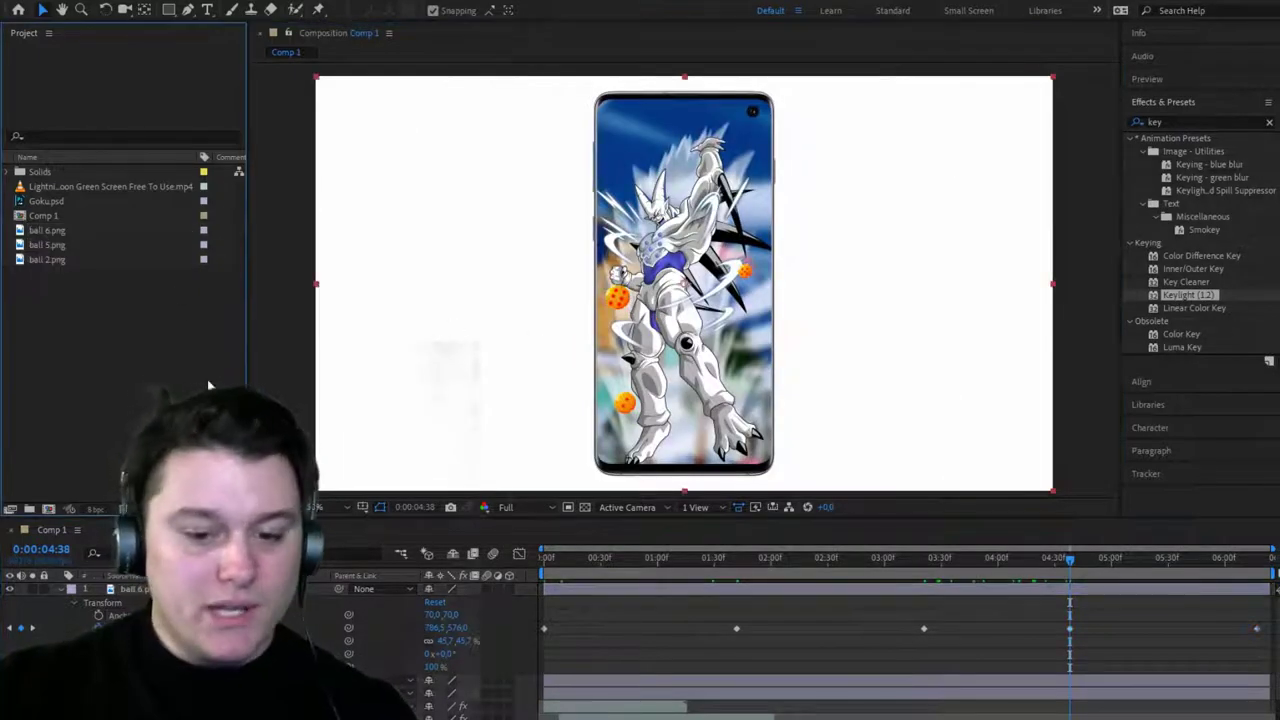
# Collapse the ball 6 layer's properties and return near the composition's start to review the animation.
pyautogui.click(60, 597)
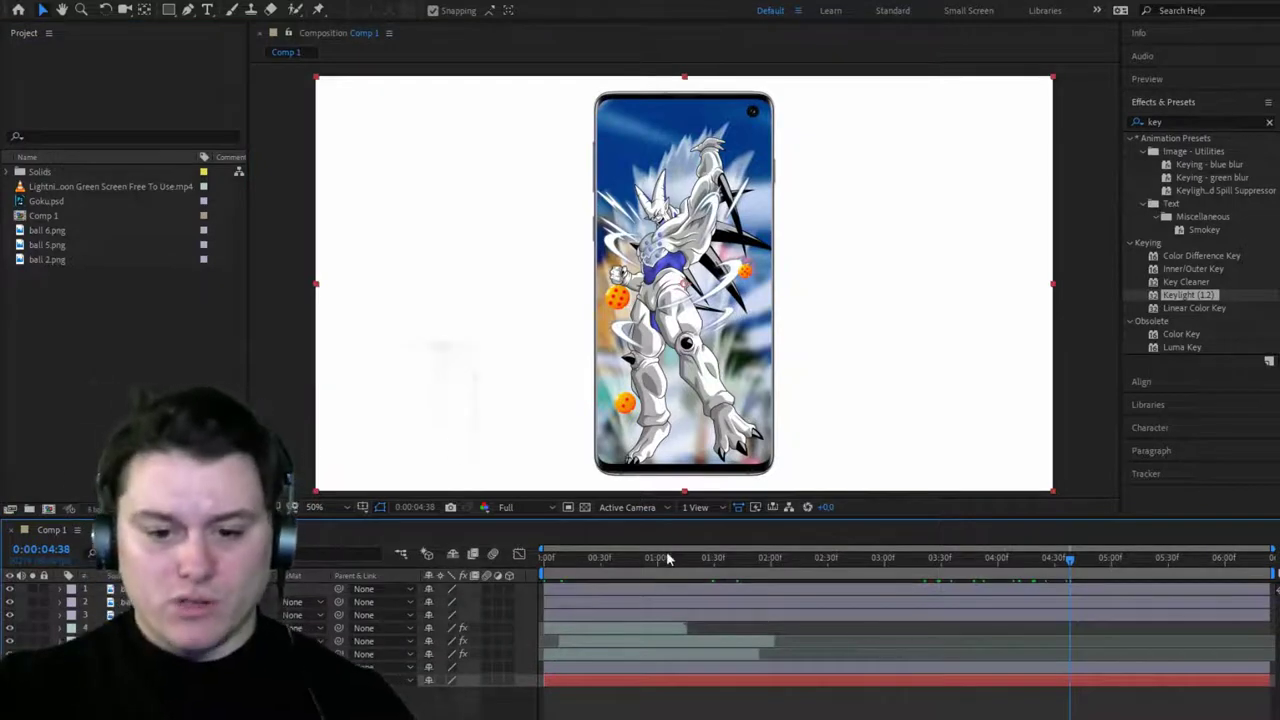
pyautogui.click(581, 566)
pyautogui.moveTo(581, 572); pyautogui.dragTo(568, 572)
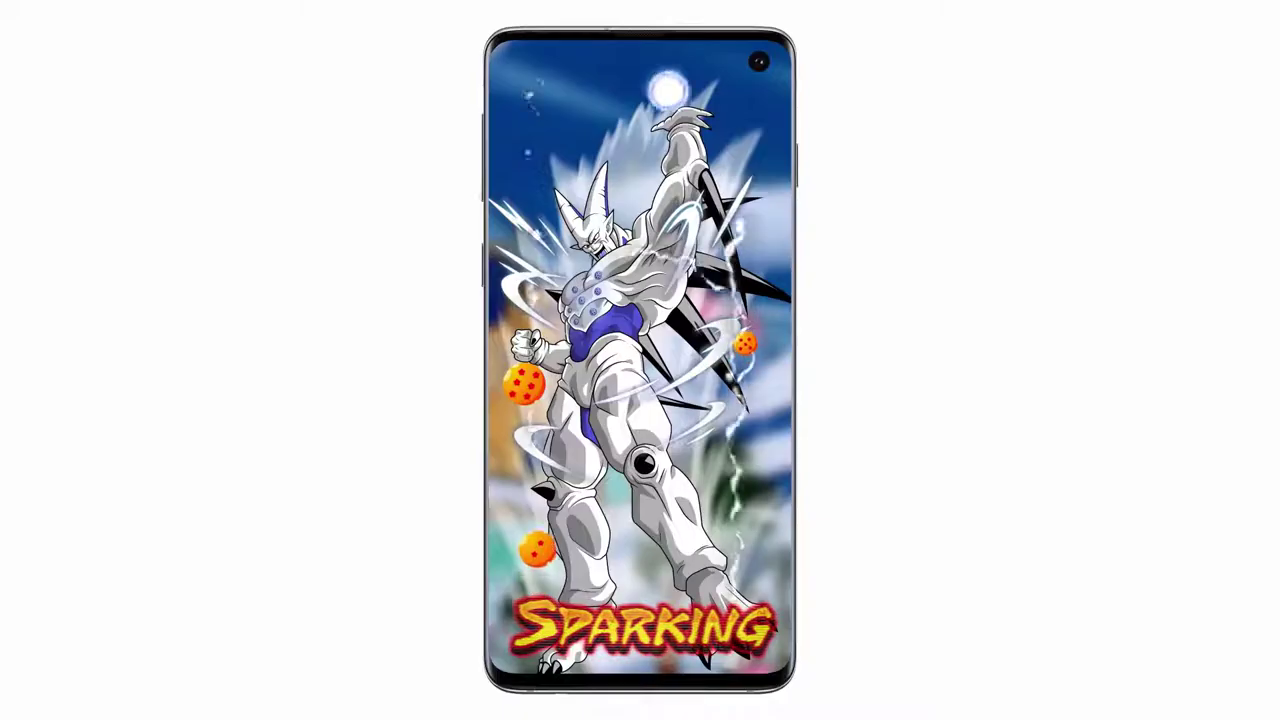